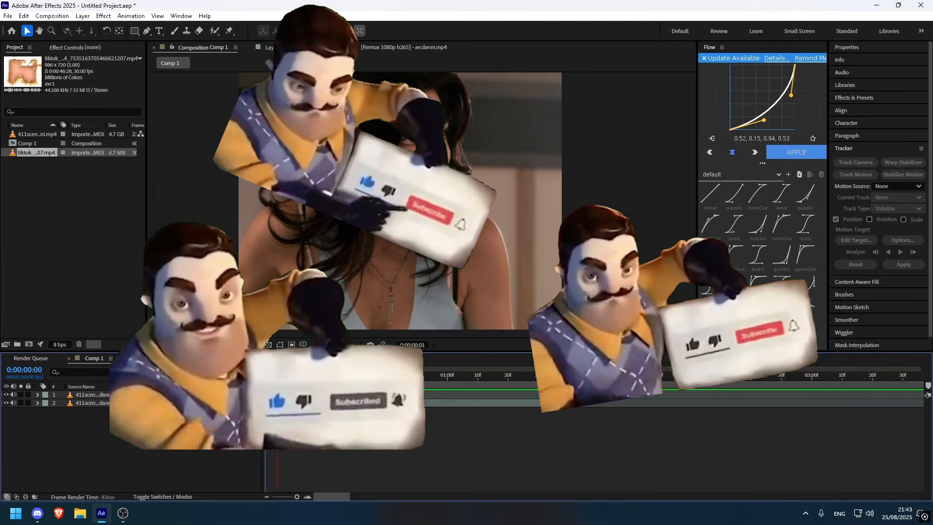
Add a text layer reading "and" over the woman's hair at 0:00:00:29.
{"action": "left_click_drag", "start_coordinate": [505, 379], "coordinate": [353, 377]}
{"action": "left_click", "coordinate": [159, 31]}
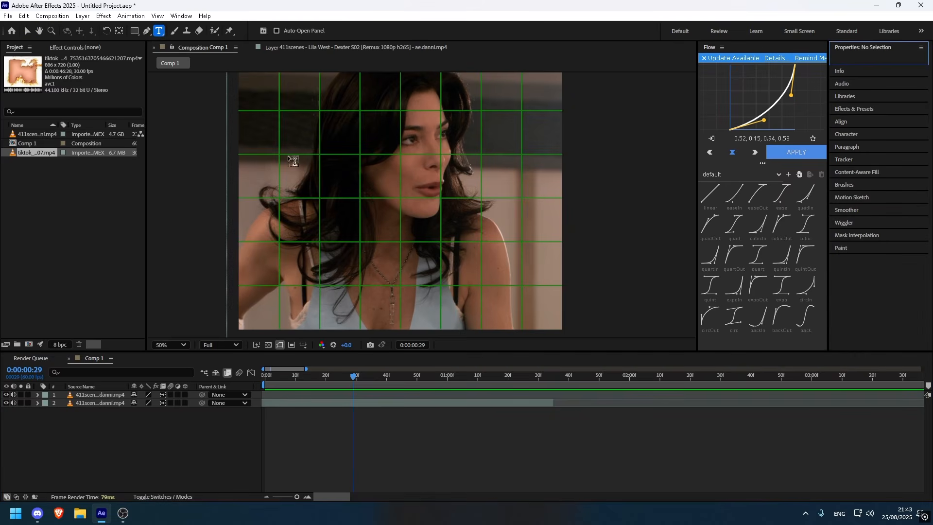
{"action": "left_click", "coordinate": [321, 194]}
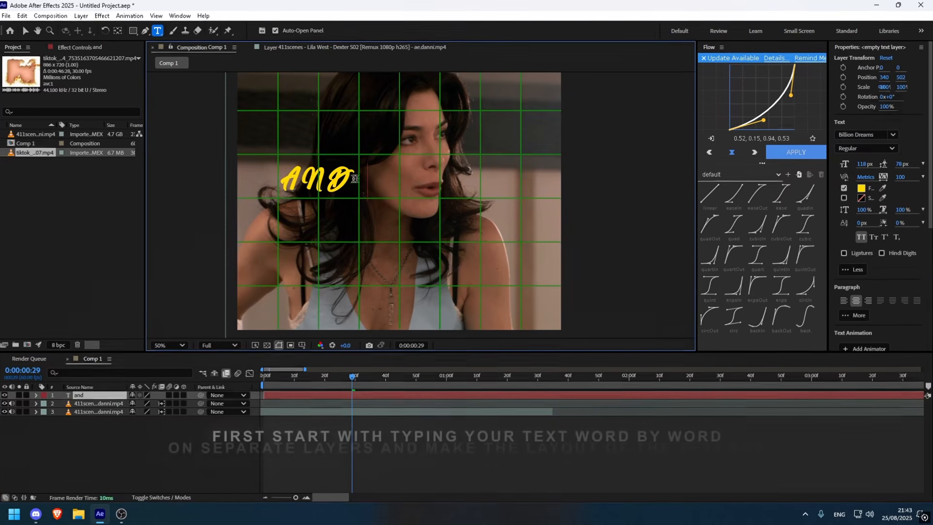
Change the fill colour of the whole word AND to white.
{"action": "double_click", "coordinate": [343, 176]}
{"action": "left_click", "coordinate": [861, 188]}
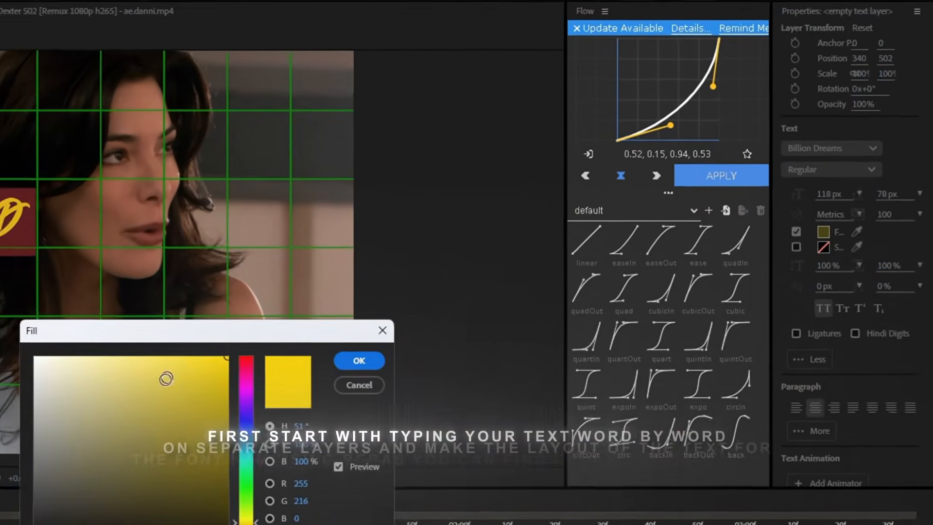
{"action": "left_click_drag", "start_coordinate": [167, 379], "coordinate": [34, 355]}
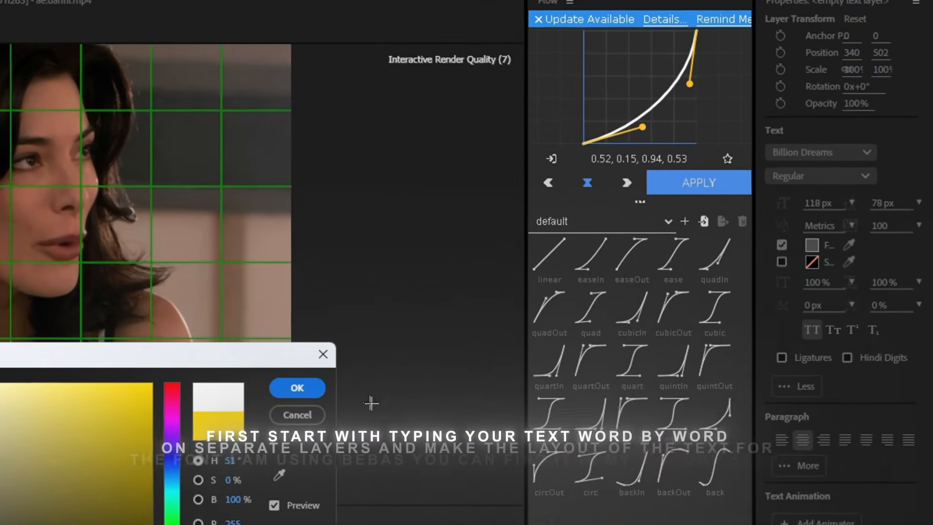
{"action": "left_click", "coordinate": [359, 361]}
Set the font of the word AND to Bebas Neue.
{"action": "left_click", "coordinate": [779, 154]}
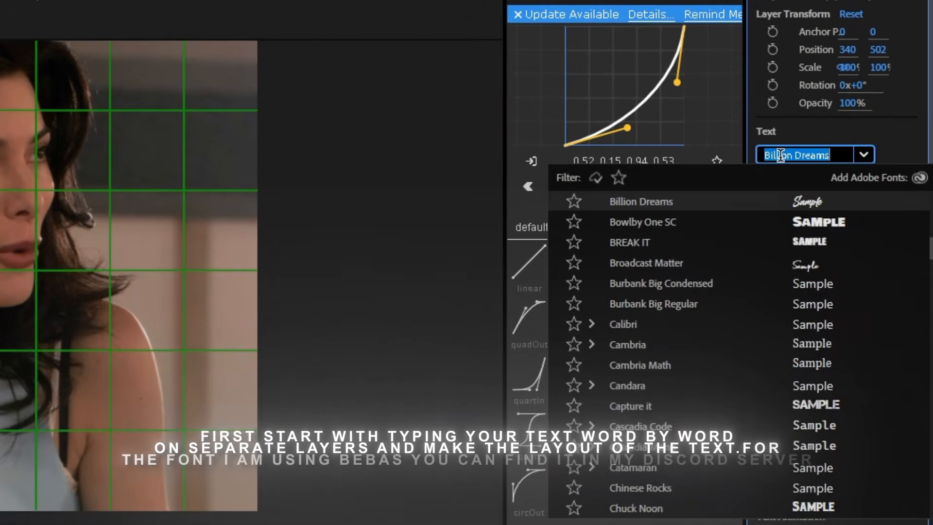
{"action": "type", "text": "bebas"}
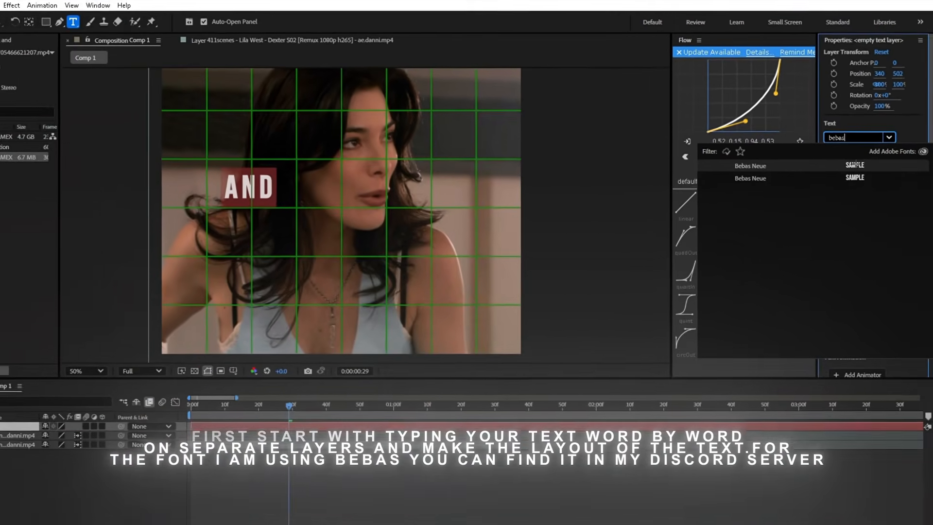
{"action": "left_click", "coordinate": [748, 176]}
Move the AND text toward the middle of the frame, beside the woman's chin.
{"action": "scroll", "coordinate": [248, 168], "scroll_direction": "up", "scroll_amount": 1}
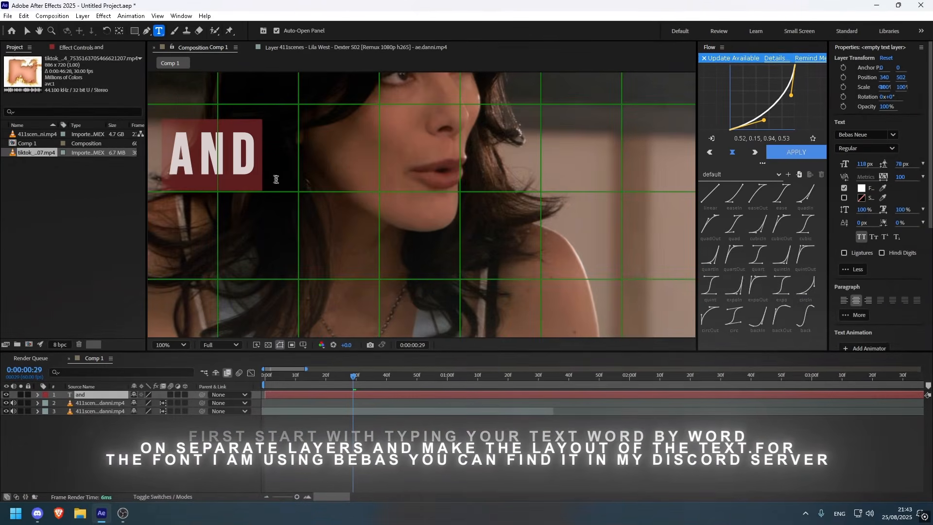
{"action": "scroll", "coordinate": [863, 281], "scroll_direction": "down", "scroll_amount": 5}
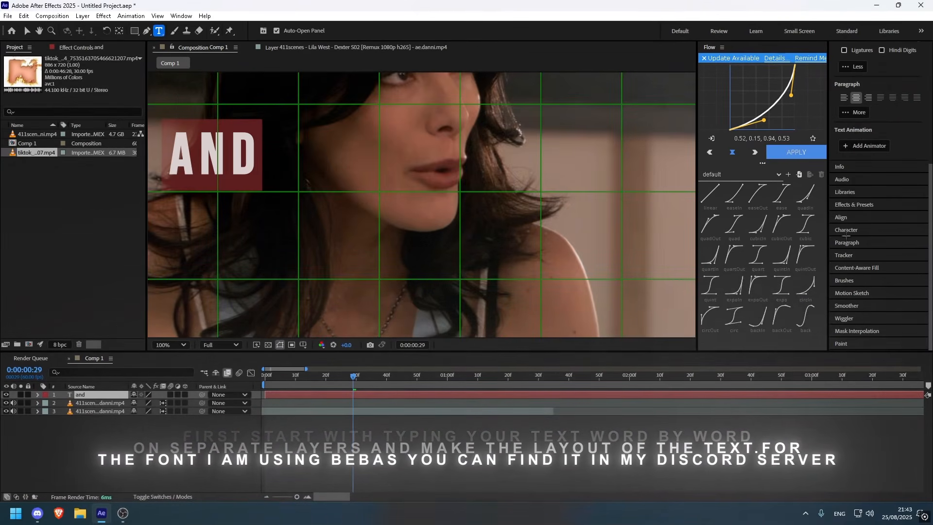
{"action": "left_click", "coordinate": [845, 236]}
{"action": "left_click_drag", "start_coordinate": [240, 156], "coordinate": [328, 221]}
{"action": "left_click", "coordinate": [27, 31]}
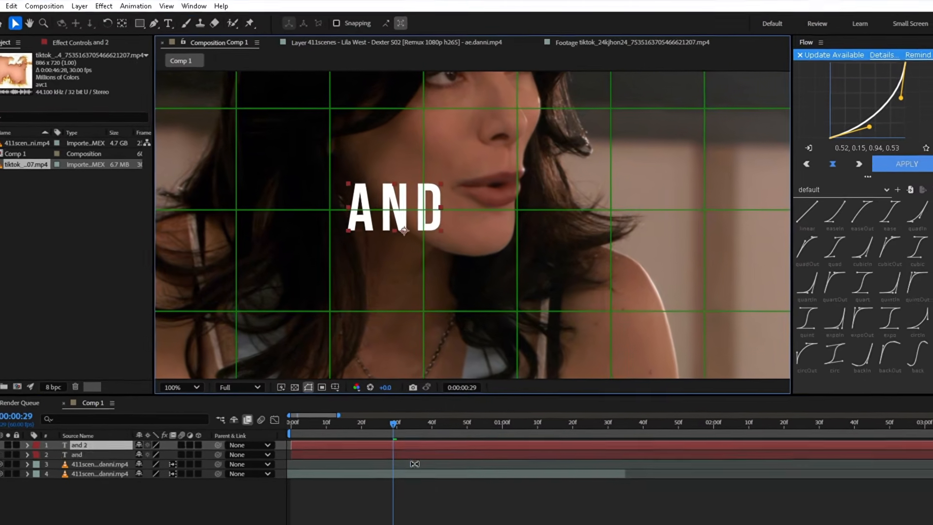
Duplicate the AND text layer, change the copy to "we're", and place it smaller just below AND.
{"action": "type", "text": "er"}
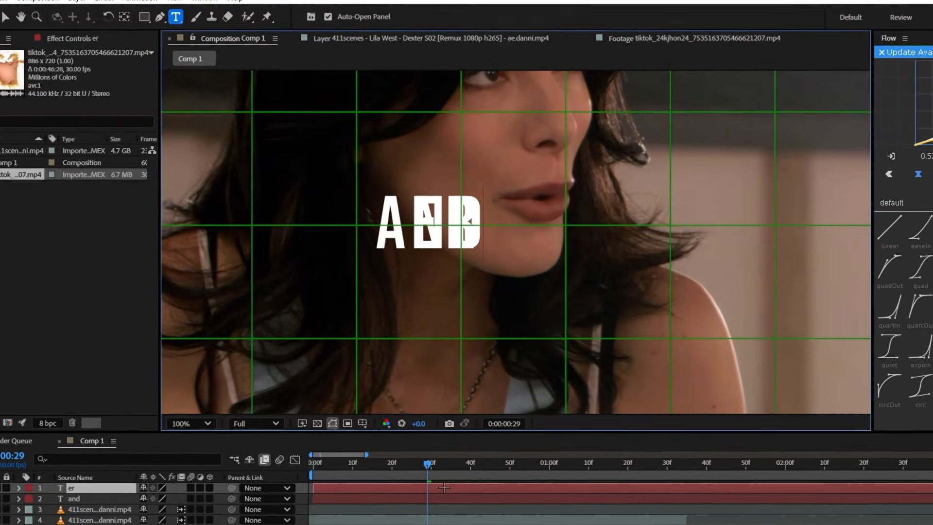
{"action": "key", "text": "BackSpace"}
{"action": "key", "text": "BackSpace"}
{"action": "type", "text": "we're"}
{"action": "key", "text": "ctrl+a"}
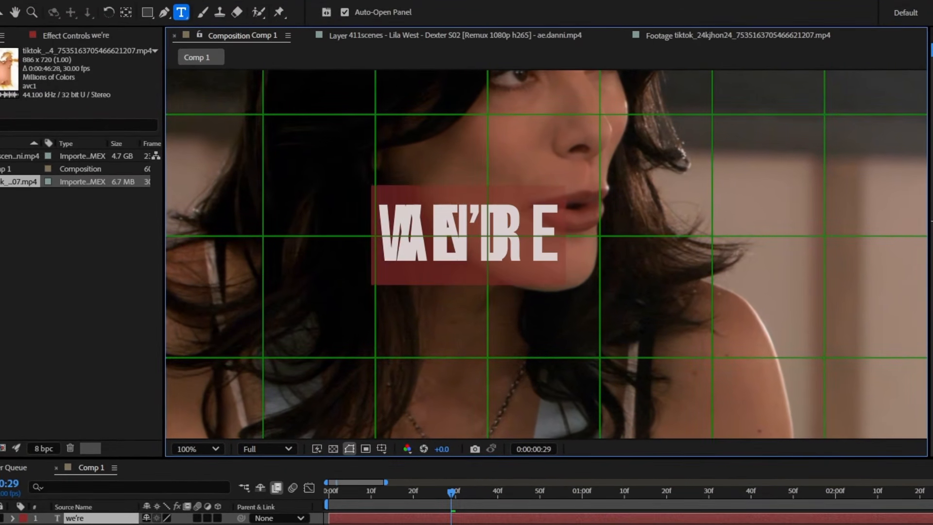
{"action": "key", "text": "v"}
{"action": "left_click_drag", "start_coordinate": [437, 247], "coordinate": [392, 279]}
{"action": "key", "text": "ctrl+shift+a"}
Duplicate the text layer again, change the copy to "all", and fit it directly after WE'RE.
{"action": "double_click", "coordinate": [452, 519]}
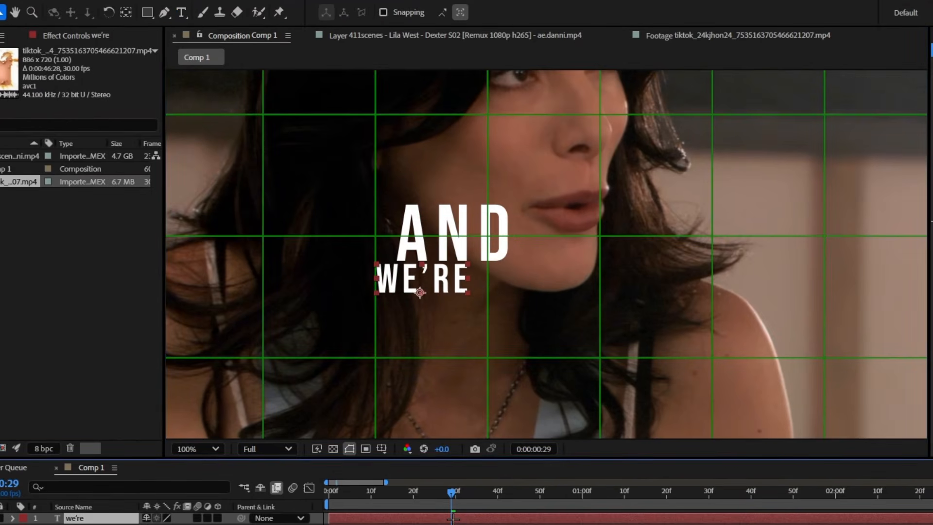
{"action": "type", "text": "all"}
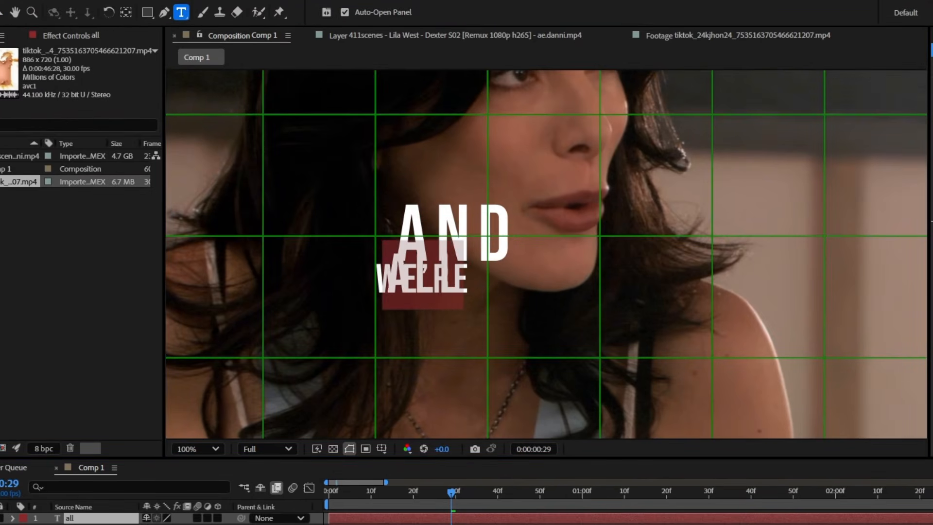
{"action": "type", "text": "v"}
{"action": "left_click_drag", "start_coordinate": [409, 287], "coordinate": [485, 303]}
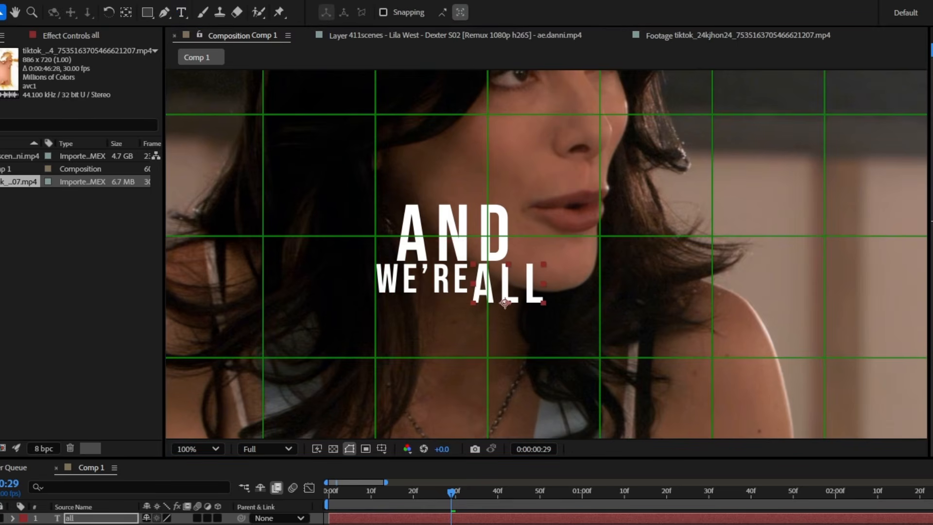
{"action": "scroll", "coordinate": [543, 299], "scroll_direction": "up", "scroll_amount": 1}
{"action": "left_click_drag", "start_coordinate": [421, 327], "coordinate": [420, 325]}
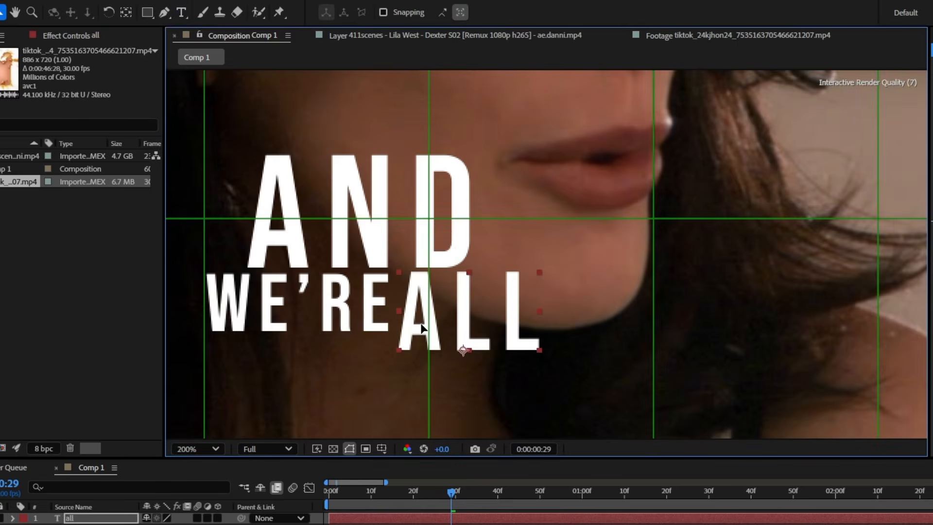
{"action": "scroll", "coordinate": [504, 294], "scroll_direction": "down", "scroll_amount": 1}
Enlarge the letters N and D of AND so the word grows progressively taller.
{"action": "double_click", "coordinate": [452, 217]}
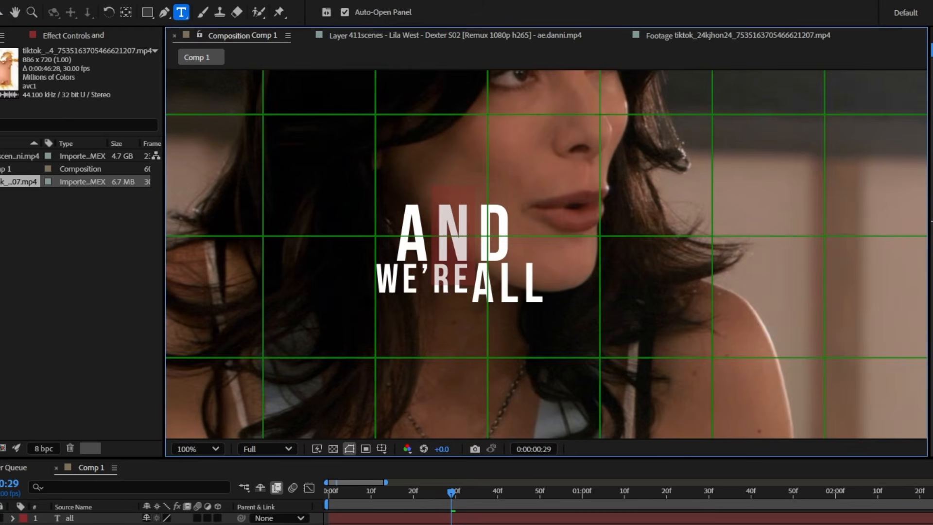
{"action": "left_click_drag", "start_coordinate": [516, 222], "coordinate": [480, 222]}
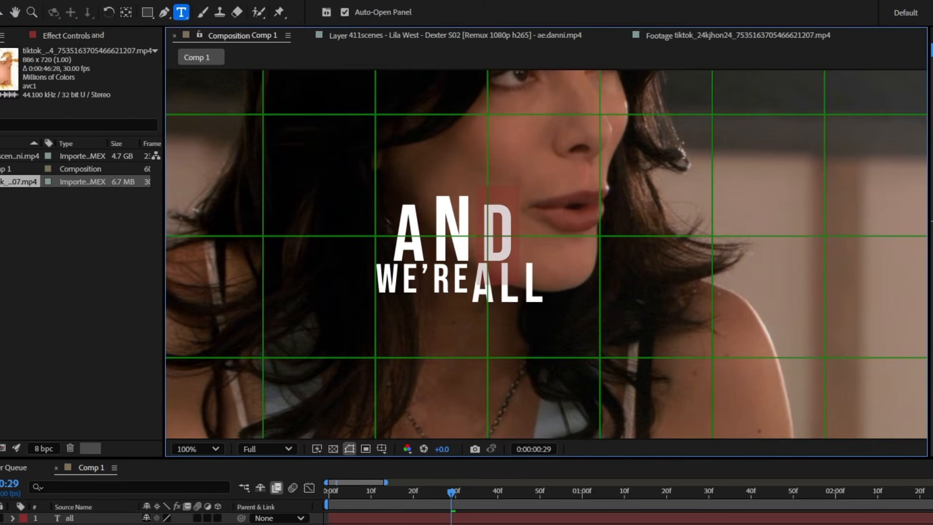
{"action": "scroll", "coordinate": [502, 287], "scroll_direction": "down", "scroll_amount": 1}
{"action": "scroll", "coordinate": [501, 287], "scroll_direction": "up", "scroll_amount": 1}
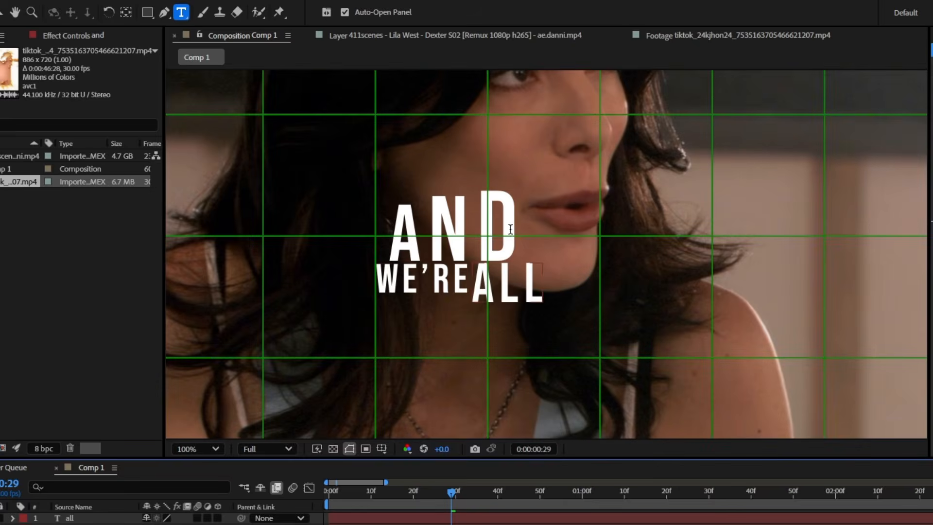
{"action": "key", "text": "v"}
Duplicate the top text layer, change the copy to the single letter "e", and place it above the A of AND.
{"action": "left_click", "coordinate": [452, 519]}
{"action": "double_click", "coordinate": [452, 516]}
{"action": "type", "text": "ev"}
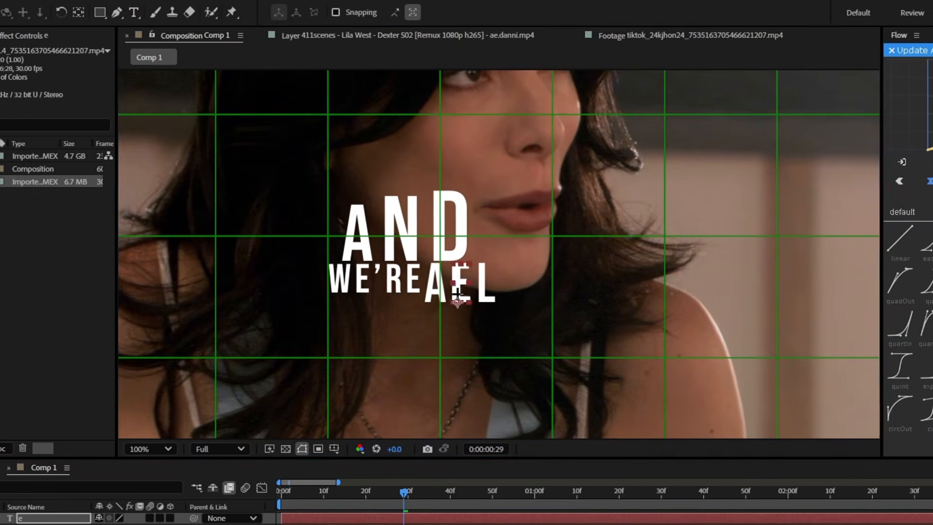
{"action": "left_click_drag", "start_coordinate": [507, 294], "coordinate": [406, 195]}
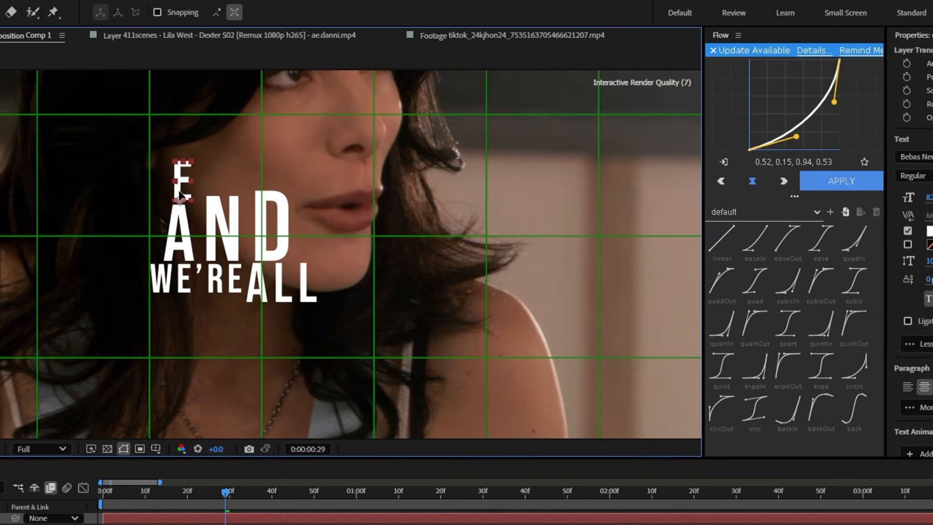
{"action": "scroll", "coordinate": [181, 194], "scroll_direction": "up", "scroll_amount": 1}
{"action": "scroll", "coordinate": [182, 194], "scroll_direction": "down", "scroll_amount": 1}
Set the font of the letter E to DS-Digital.
{"action": "double_click", "coordinate": [183, 190]}
{"action": "left_click", "coordinate": [917, 156]}
{"action": "scroll", "coordinate": [918, 300], "scroll_direction": "down", "scroll_amount": 1}
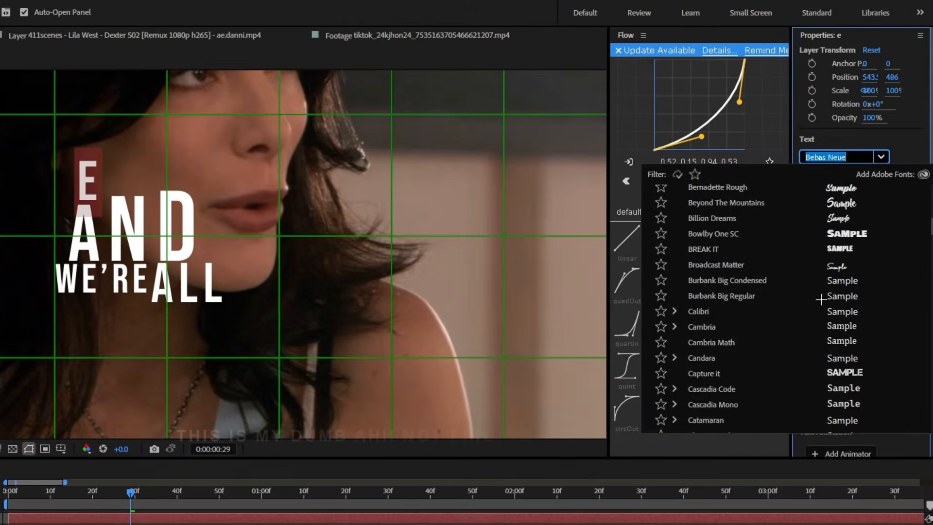
{"action": "scroll", "coordinate": [820, 300], "scroll_direction": "down", "scroll_amount": 1}
{"action": "scroll", "coordinate": [836, 287], "scroll_direction": "up", "scroll_amount": 9}
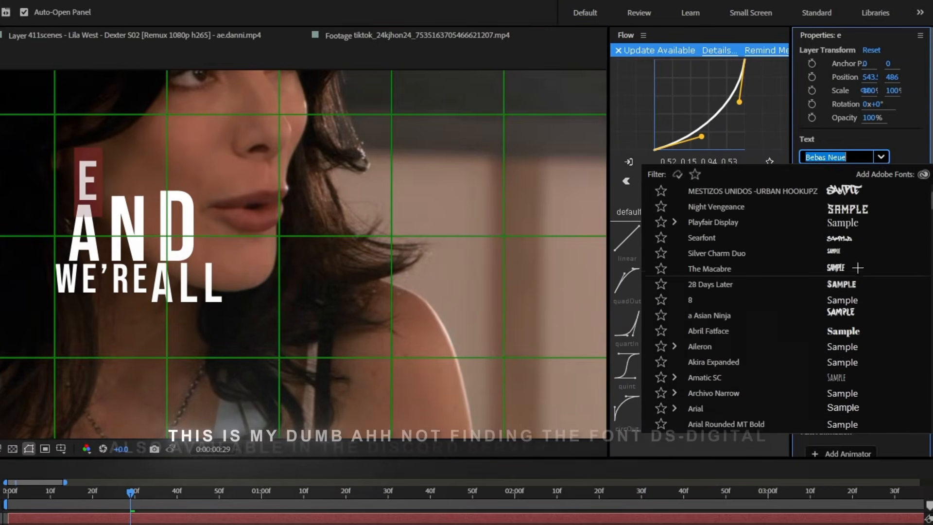
{"action": "scroll", "coordinate": [858, 268], "scroll_direction": "up", "scroll_amount": 2}
{"action": "scroll", "coordinate": [858, 267], "scroll_direction": "down", "scroll_amount": 10}
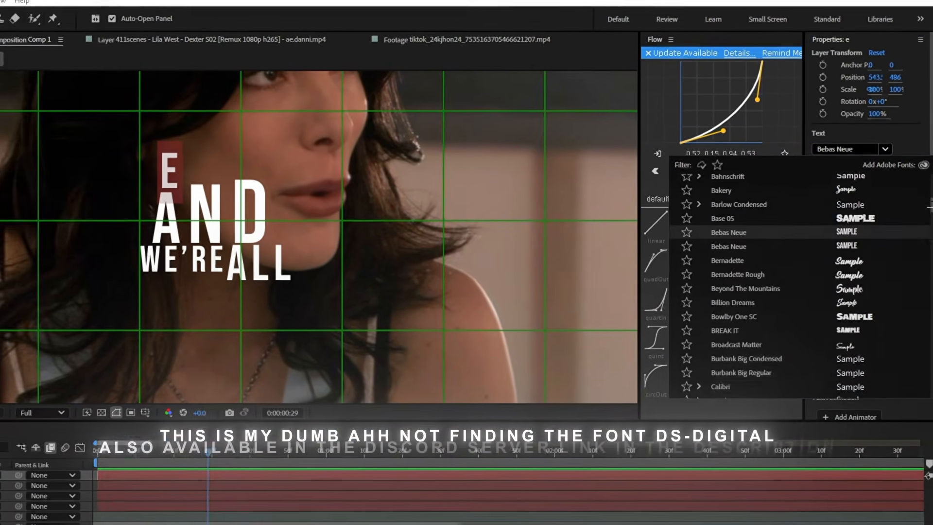
{"action": "scroll", "coordinate": [929, 207], "scroll_direction": "down", "scroll_amount": 6}
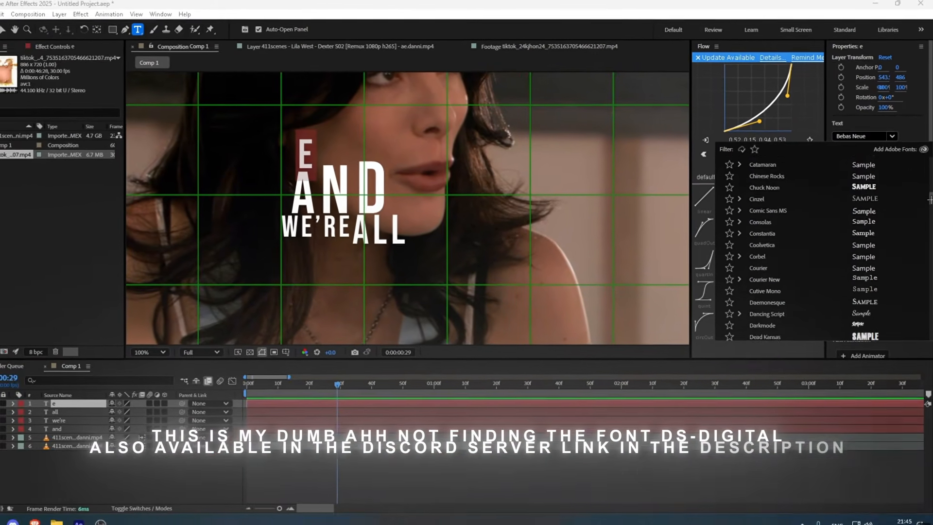
{"action": "left_click_drag", "start_coordinate": [930, 199], "coordinate": [930, 205]}
{"action": "left_click", "coordinate": [862, 275]}
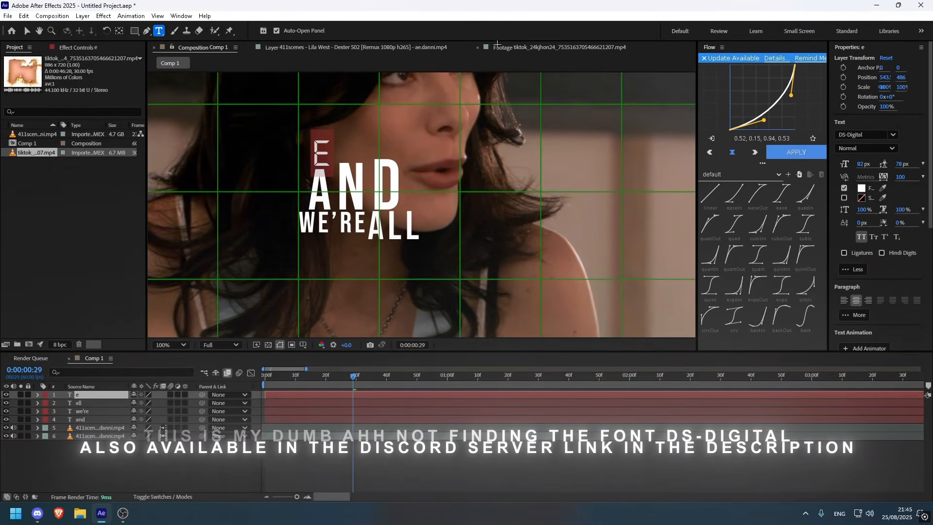
Duplicate the E layer into separate "v", "i" and "L" layers, arranged above AND to spell EVIL.
{"action": "left_click", "coordinate": [374, 392]}
{"action": "type", "text": "v"}
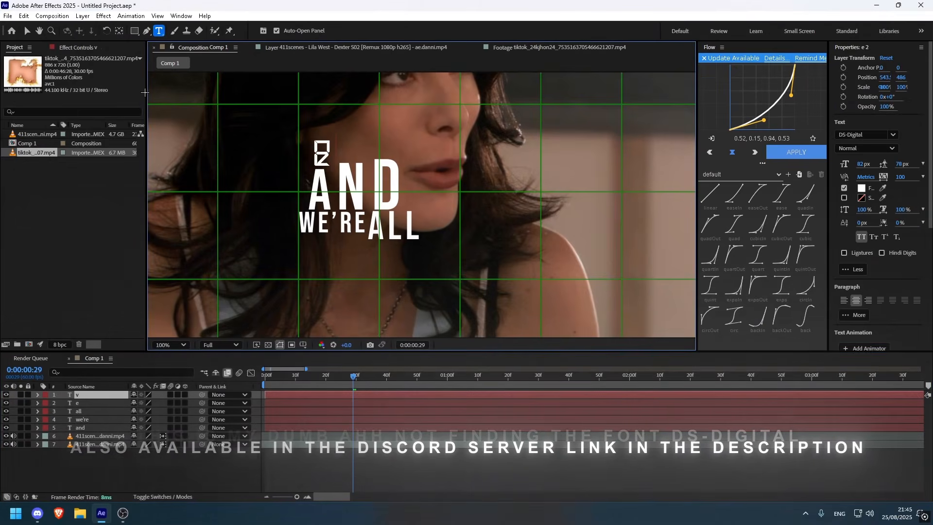
{"action": "type", "text": "v"}
{"action": "key", "text": "period"}
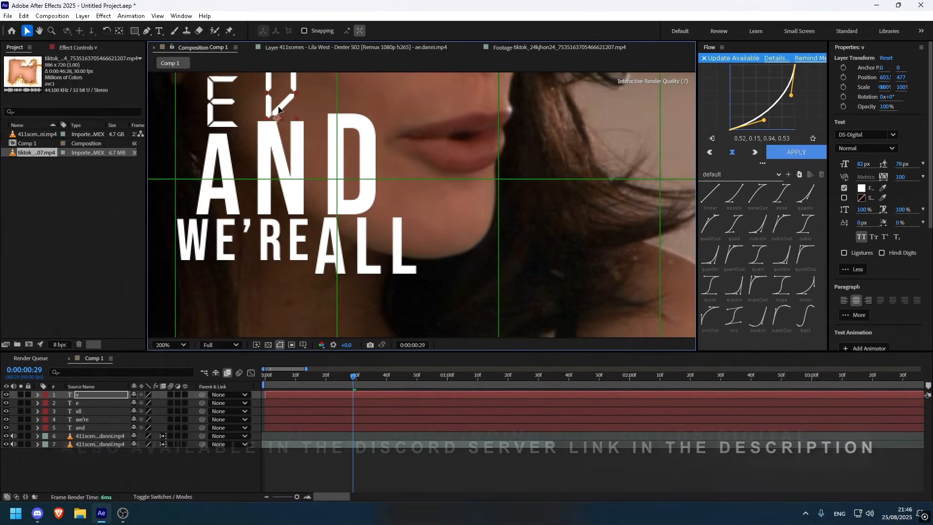
{"action": "key", "text": "comma"}
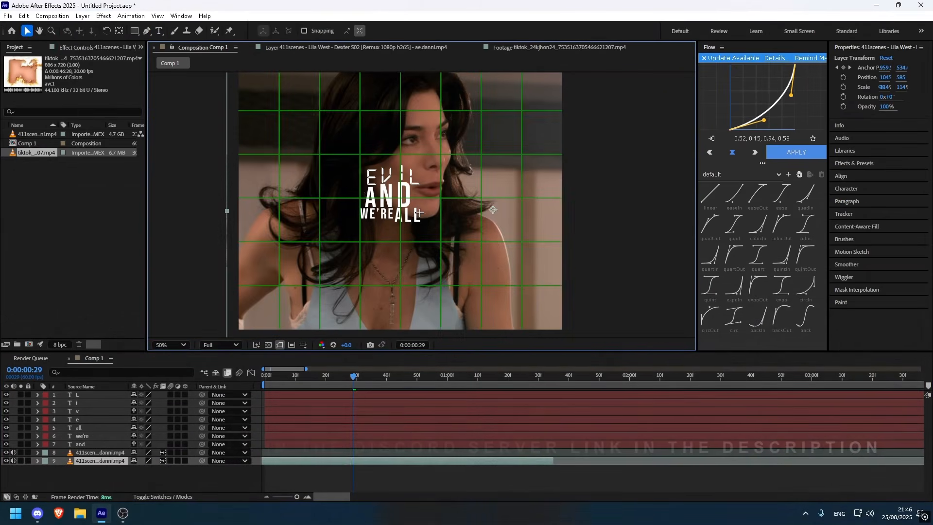
{"action": "key", "text": "period"}
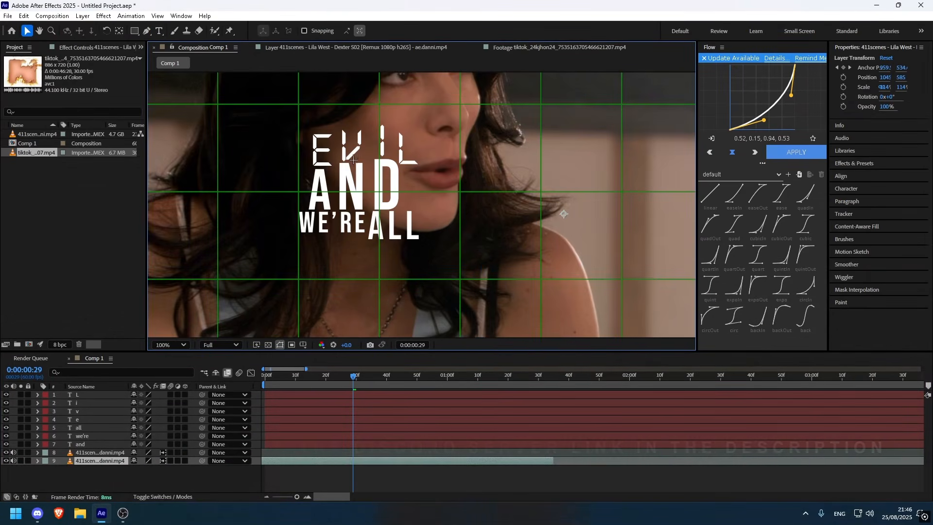
Find where the character starts talking, split the "and" layer at 0:00:00:14, and delete its earlier part.
{"action": "left_click_drag", "start_coordinate": [350, 372], "coordinate": [308, 380]}
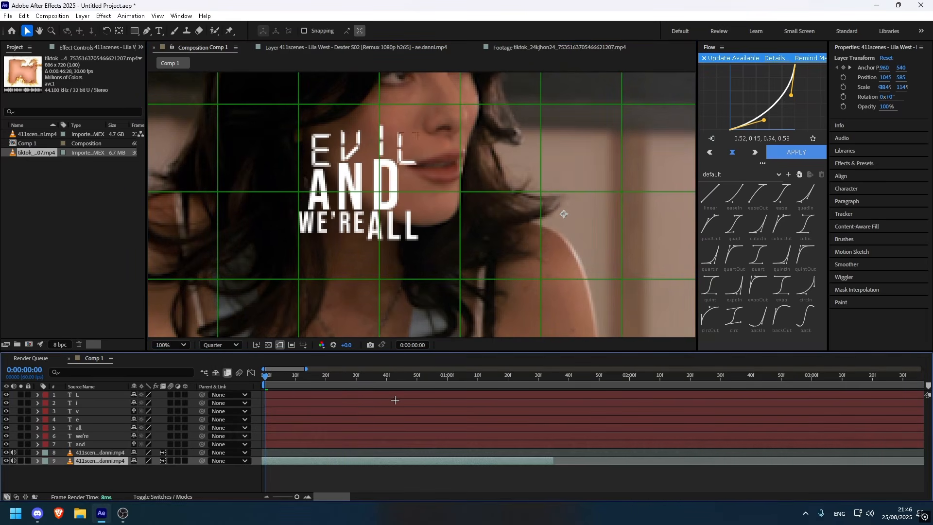
{"action": "key", "text": "space"}
{"action": "left_click", "coordinate": [315, 380]}
{"action": "key", "text": "space"}
{"action": "left_click_drag", "start_coordinate": [315, 379], "coordinate": [311, 380]}
{"action": "key", "text": "space"}
{"action": "left_click", "coordinate": [307, 381]}
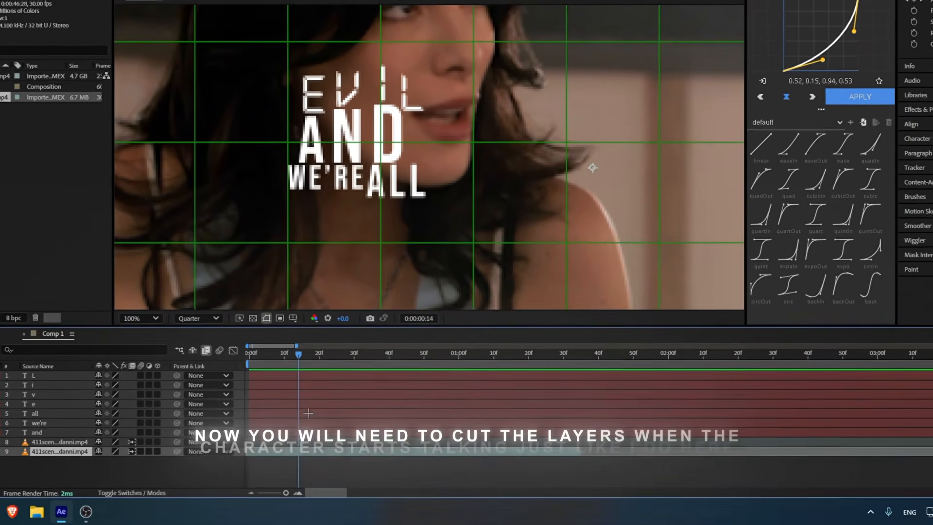
{"action": "left_click", "coordinate": [299, 442]}
{"action": "key", "text": "ctrl+shift+d"}
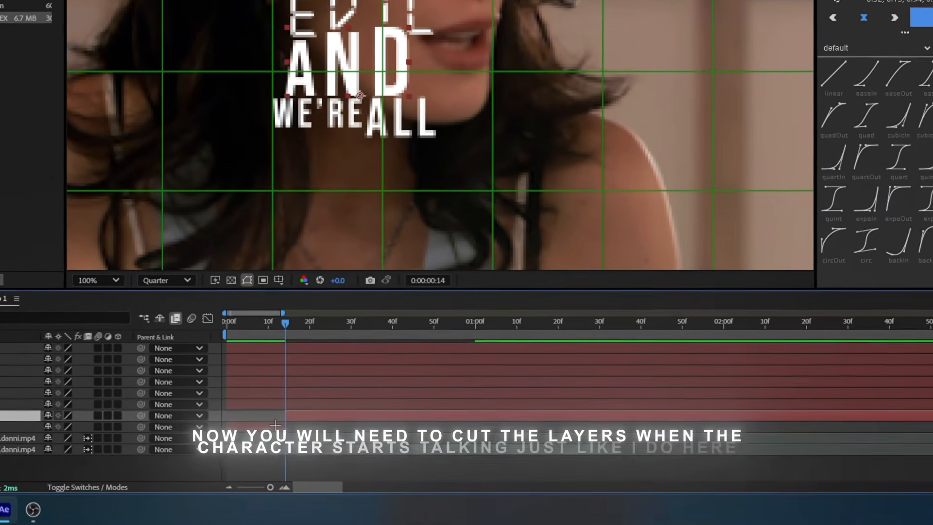
{"action": "left_click", "coordinate": [276, 426]}
{"action": "key", "text": "Delete"}
Find where "we're" is spoken and trim the start of its text layer to 0:00:00:23.
{"action": "key", "text": "space"}
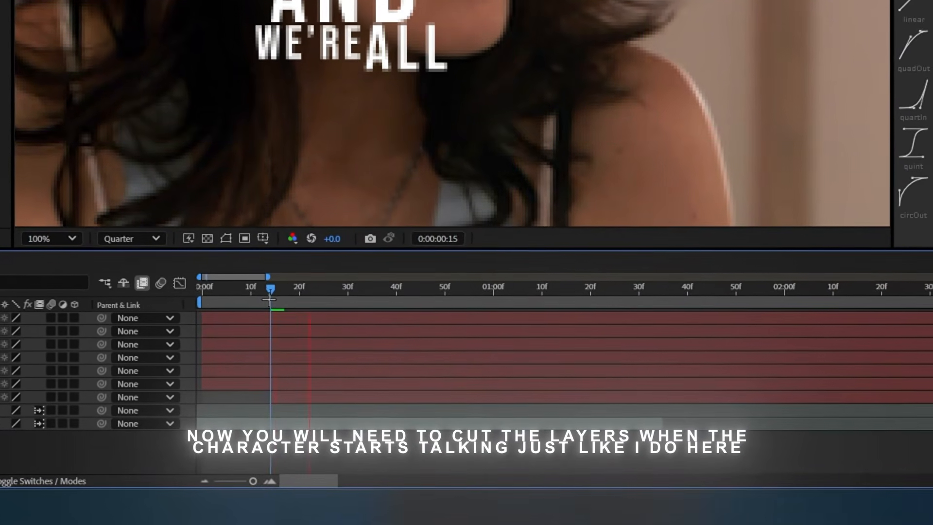
{"action": "left_click_drag", "start_coordinate": [269, 299], "coordinate": [191, 299]}
{"action": "key", "text": "space"}
{"action": "key", "text": "space"}
{"action": "left_click_drag", "start_coordinate": [330, 291], "coordinate": [303, 290]}
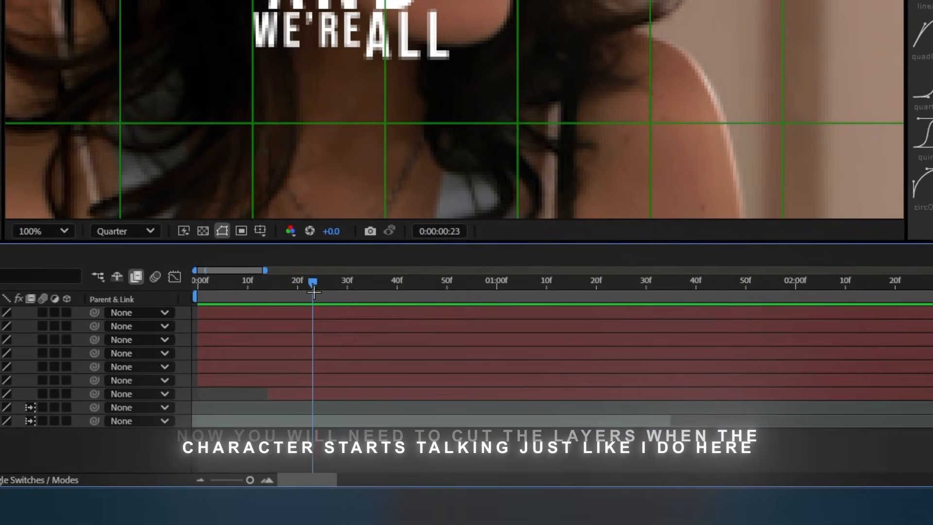
{"action": "left_click", "coordinate": [327, 379]}
{"action": "key", "text": "alt+bracketleft"}
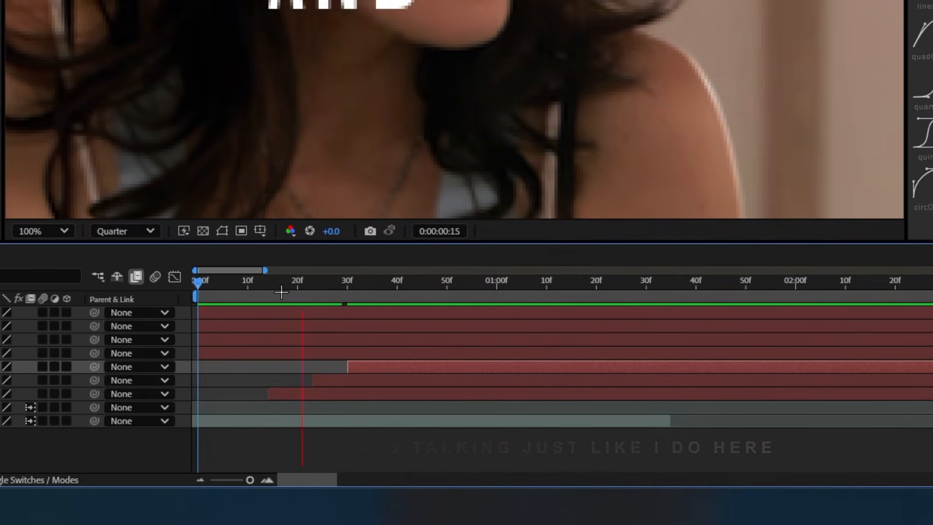
Trim the starts of the 'e' and 'v' text layers to 0:00:00:48 and 0:00:00:53 by splitting them and deleting the earlier parts.
{"action": "key", "text": "space"}
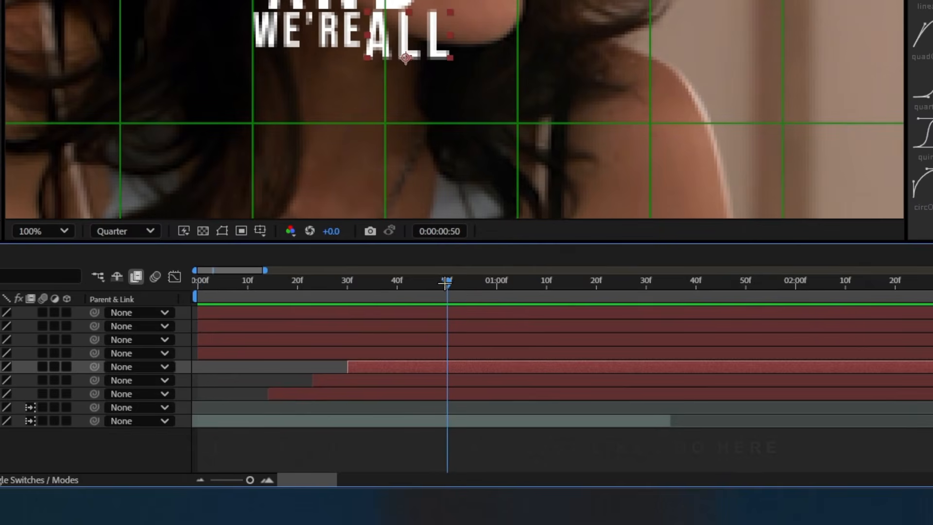
{"action": "left_click", "coordinate": [465, 339]}
{"action": "key", "text": "ctrl+shift+d"}
{"action": "left_click", "coordinate": [453, 353]}
{"action": "key", "text": "Delete"}
Find the timing for the letter I, split its layer at 0:00:00:58, and delete the earlier part.
{"action": "left_click", "coordinate": [475, 287]}
{"action": "left_click_drag", "start_coordinate": [475, 287], "coordinate": [491, 286]}
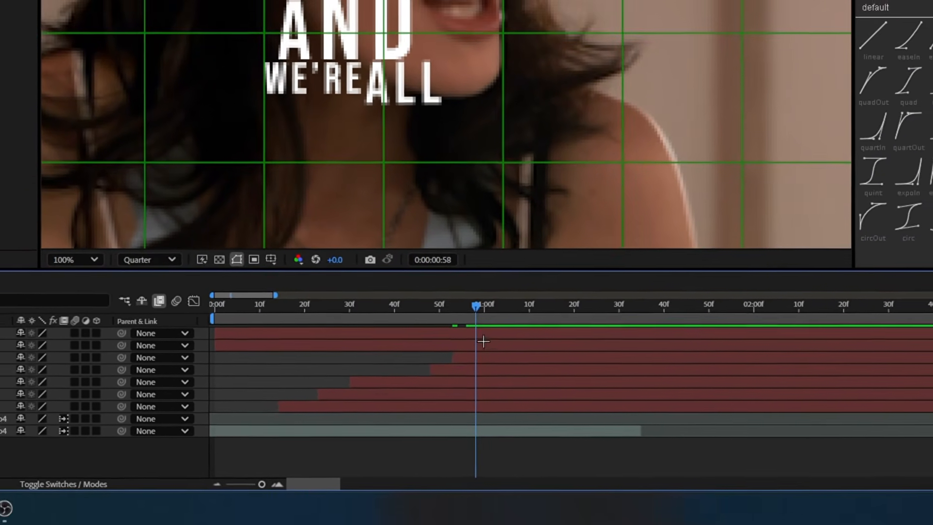
{"action": "left_click", "coordinate": [489, 336]}
{"action": "key", "text": "ctrl+shift+d"}
{"action": "left_click", "coordinate": [475, 349]}
{"action": "key", "text": "Delete"}
Trim the start of the 'L' text layer to 0:00:01:02 by splitting it and removing the earlier part.
{"action": "left_click", "coordinate": [499, 294]}
{"action": "left_click", "coordinate": [495, 324]}
{"action": "key", "text": "ctrl+shift+d"}
{"action": "left_click", "coordinate": [489, 336]}
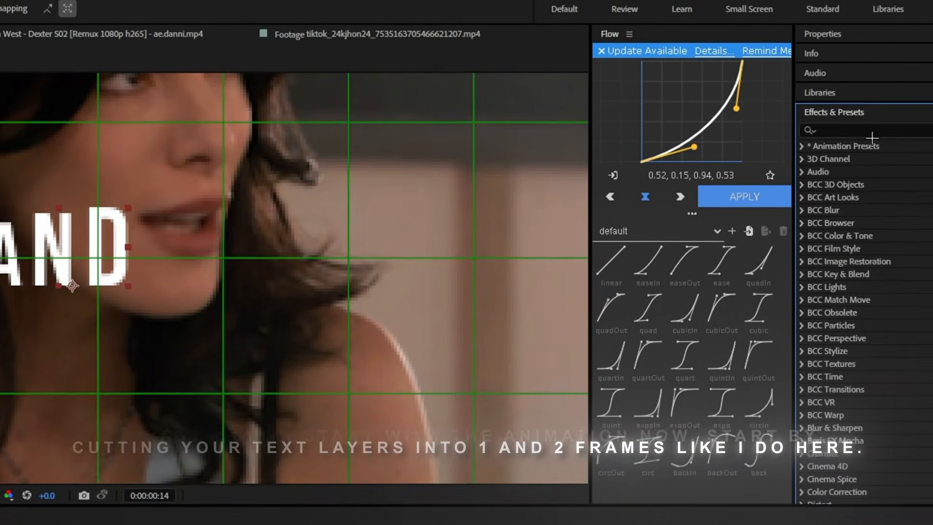
Add Turbulent Displace to the 'and 2' layer with Amount 48, Complexity 2.5 and Evolution -49°, previewing at Full resolution.
{"action": "left_click", "coordinate": [873, 135]}
{"action": "type", "text": "tu"}
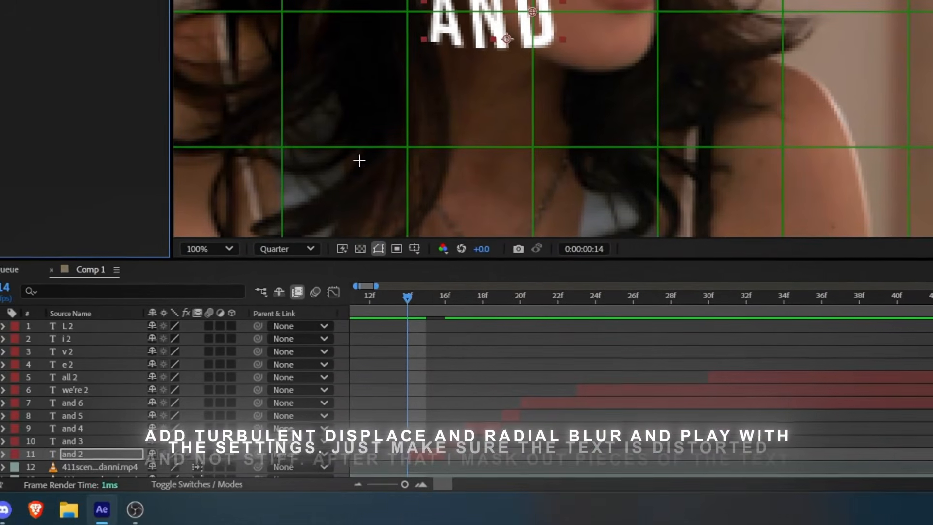
{"action": "left_click", "coordinate": [255, 267]}
{"action": "left_click", "coordinate": [257, 313]}
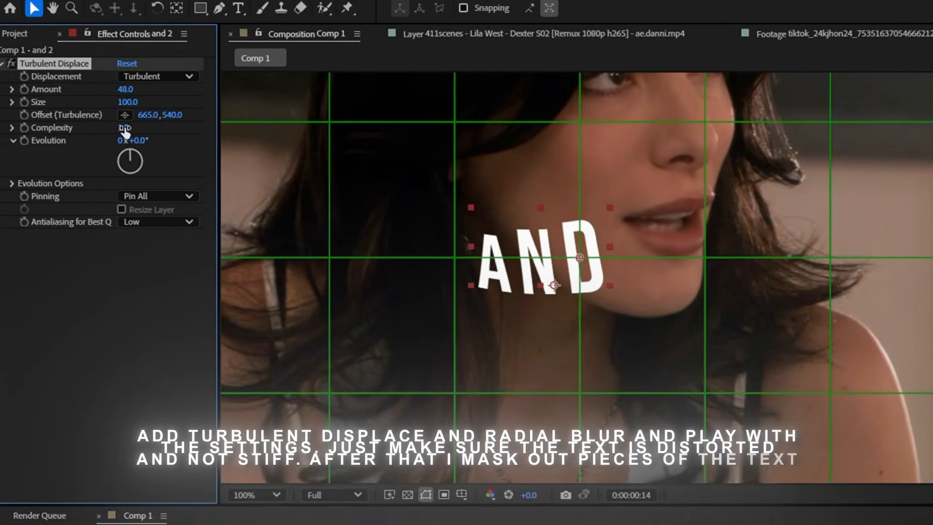
{"action": "left_click_drag", "start_coordinate": [124, 133], "coordinate": [158, 172]}
Add Radial Blur above Turbulent Displace on the 'and 2' layer, with Amount 15 and Center 615, 518.
{"action": "left_click", "coordinate": [505, 297]}
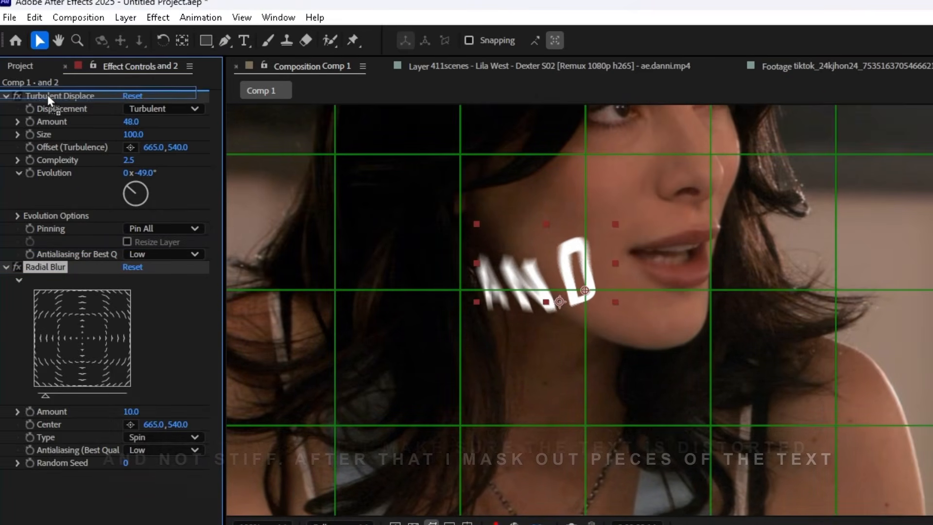
{"action": "left_click_drag", "start_coordinate": [48, 99], "coordinate": [49, 96]}
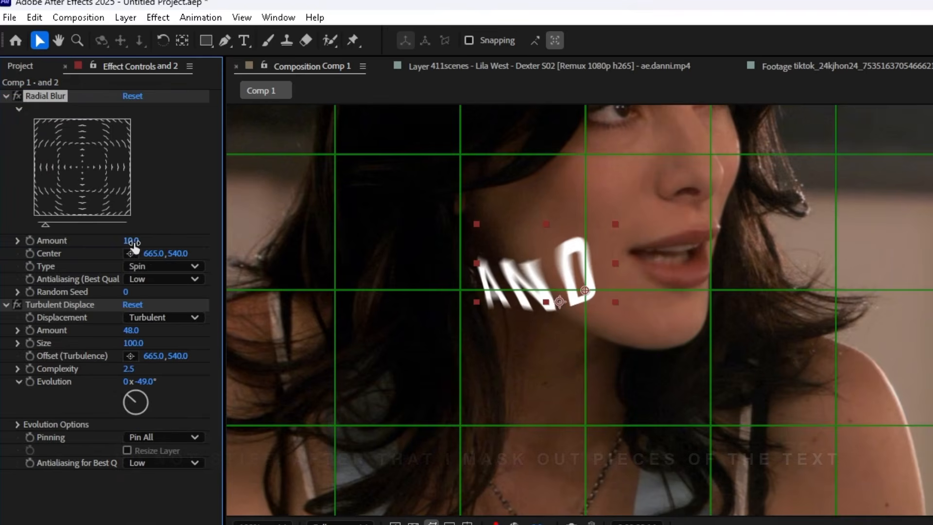
{"action": "left_click_drag", "start_coordinate": [134, 247], "coordinate": [138, 248]}
{"action": "mouse_move", "coordinate": [501, 302]}
{"action": "left_mouse_down"}
{"action": "mouse_move", "coordinate": [511, 285]}
{"action": "mouse_move", "coordinate": [491, 305]}
{"action": "mouse_move", "coordinate": [538, 287]}
{"action": "mouse_move", "coordinate": [549, 272]}
{"action": "left_mouse_up"}
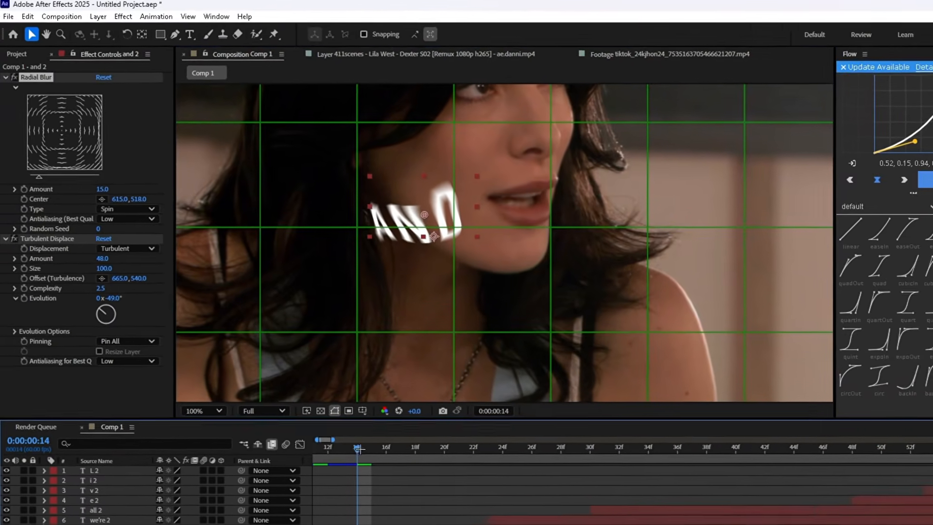
Copy the Radial Blur and Turbulent Displace effects from 'and 2' to the 'and 3' layer at 0:00:00:16.
{"action": "left_click_drag", "start_coordinate": [360, 449], "coordinate": [385, 448]}
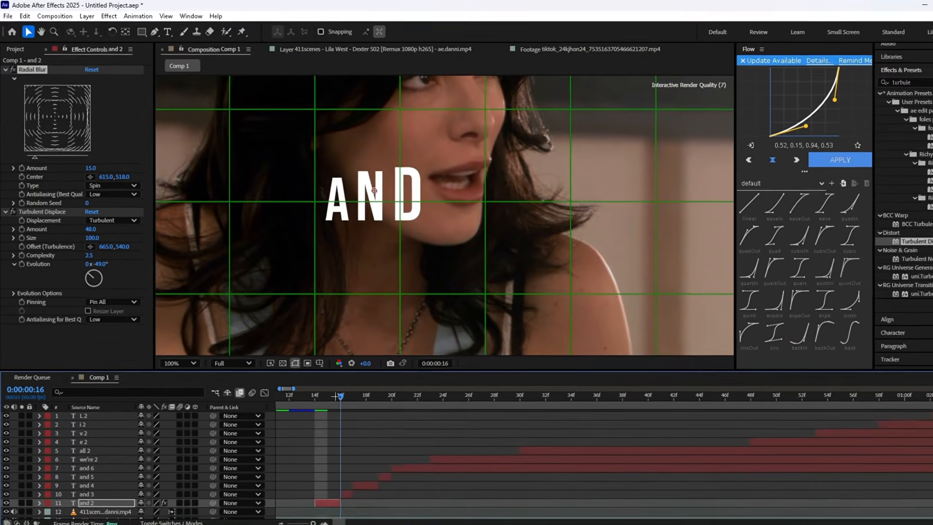
{"action": "left_click", "coordinate": [348, 496]}
{"action": "left_click", "coordinate": [311, 480]}
{"action": "left_click", "coordinate": [31, 67]}
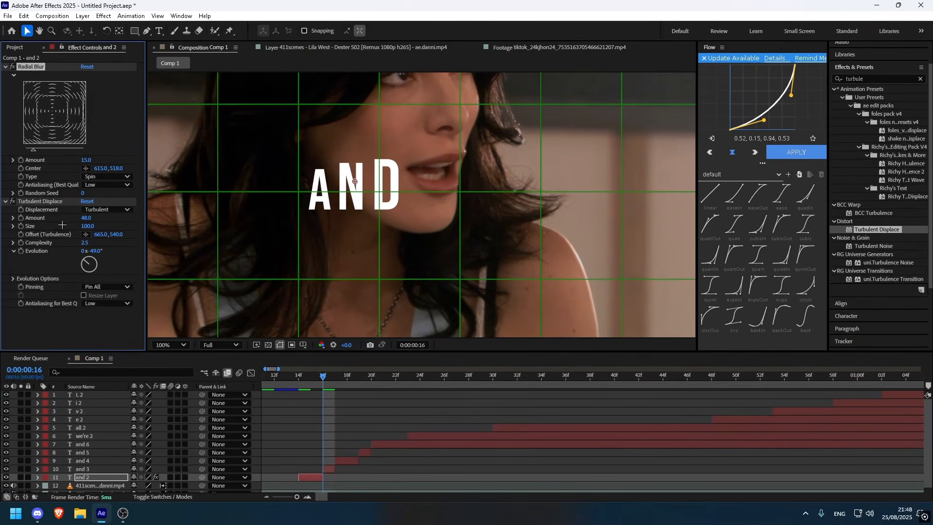
{"action": "left_click", "coordinate": [333, 469]}
{"action": "key", "text": "ctrl+v"}
Remove the fill of the AND text at 0:00:00:16 and give it a white FFFFFF stroke 2 px wide.
{"action": "scroll", "coordinate": [848, 59], "scroll_direction": "up", "scroll_amount": 2}
{"action": "left_click", "coordinate": [844, 47]}
{"action": "left_click", "coordinate": [844, 188]}
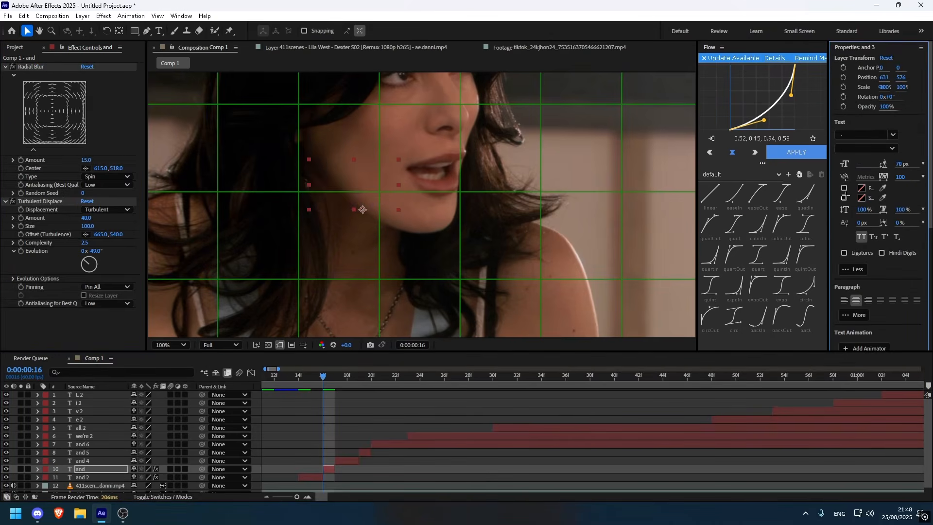
{"action": "left_click", "coordinate": [844, 198]}
{"action": "left_click", "coordinate": [861, 197]}
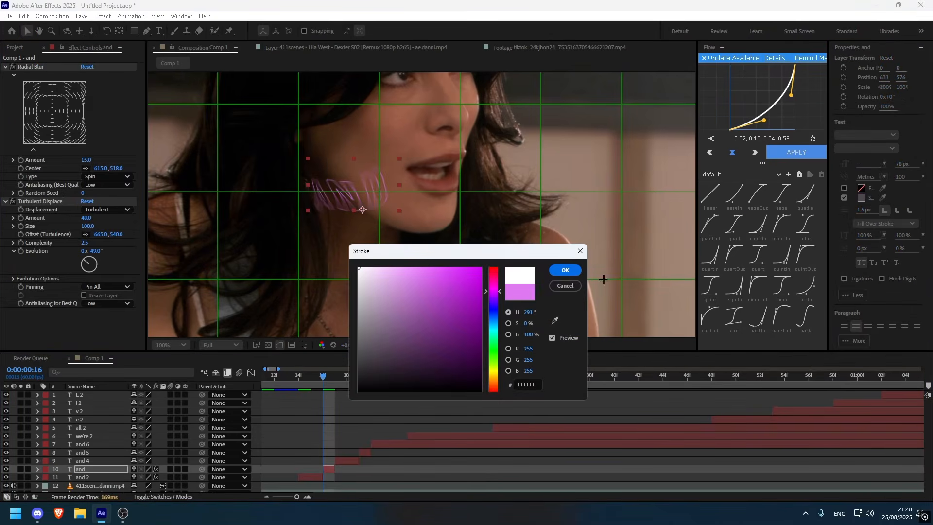
{"action": "key", "text": "Return"}
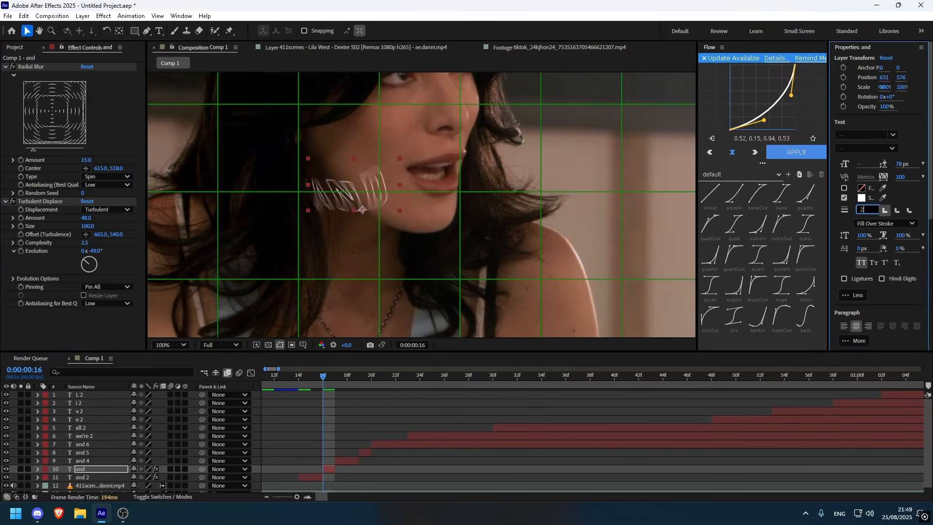
Set the outlined AND layer's Turbulent Displace Amount to -25 and its scale to 60%.
{"action": "mouse_move", "coordinate": [321, 377]}
{"action": "left_mouse_down"}
{"action": "mouse_move", "coordinate": [311, 381]}
{"action": "mouse_move", "coordinate": [321, 384]}
{"action": "left_mouse_up"}
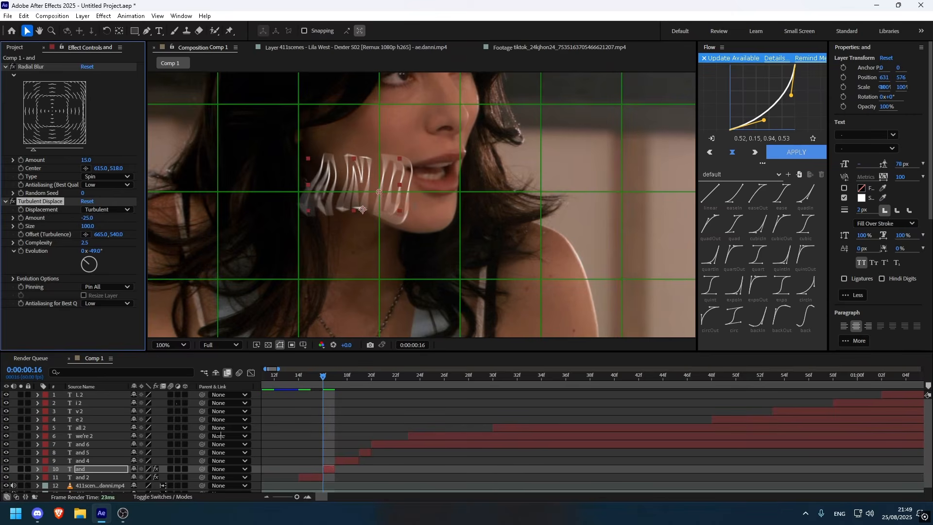
{"action": "key", "text": "s"}
{"action": "left_click_drag", "start_coordinate": [148, 477], "coordinate": [128, 477]}
Split the 'and 4' layer at 0:00:00:18, leaving a one-frame piece starting at 0:00:00:17.
{"action": "left_click_drag", "start_coordinate": [320, 378], "coordinate": [336, 387]}
{"action": "left_click", "coordinate": [343, 460]}
{"action": "left_click", "coordinate": [201, 43]}
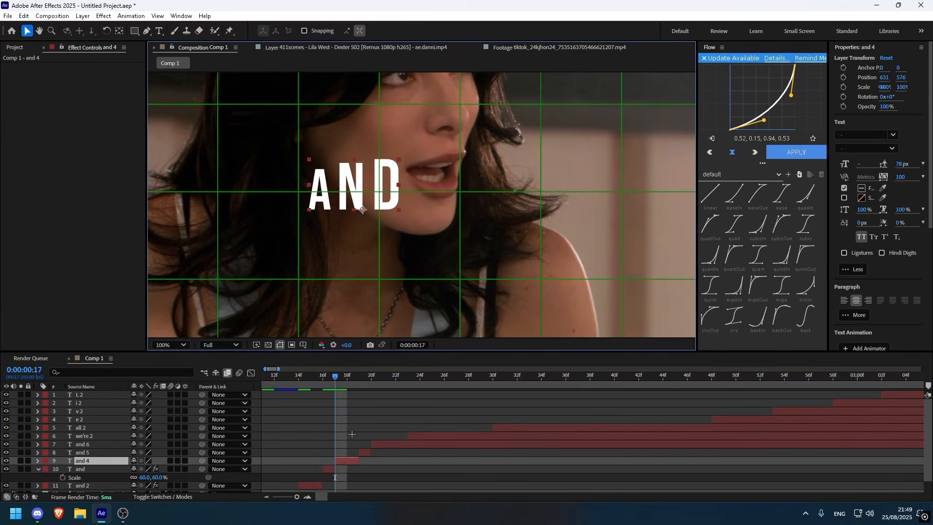
{"action": "key", "text": "s"}
{"action": "left_click", "coordinate": [309, 498]}
{"action": "mouse_move", "coordinate": [334, 377]}
{"action": "left_mouse_down"}
{"action": "mouse_move", "coordinate": [359, 377]}
{"action": "mouse_move", "coordinate": [334, 377]}
{"action": "left_mouse_up"}
{"action": "key", "text": "ctrl+shift+d"}
Scale the one-frame 'and 4' layer at 0:00:00:17 to 69%.
{"action": "left_click", "coordinate": [342, 468]}
{"action": "key", "text": "s"}
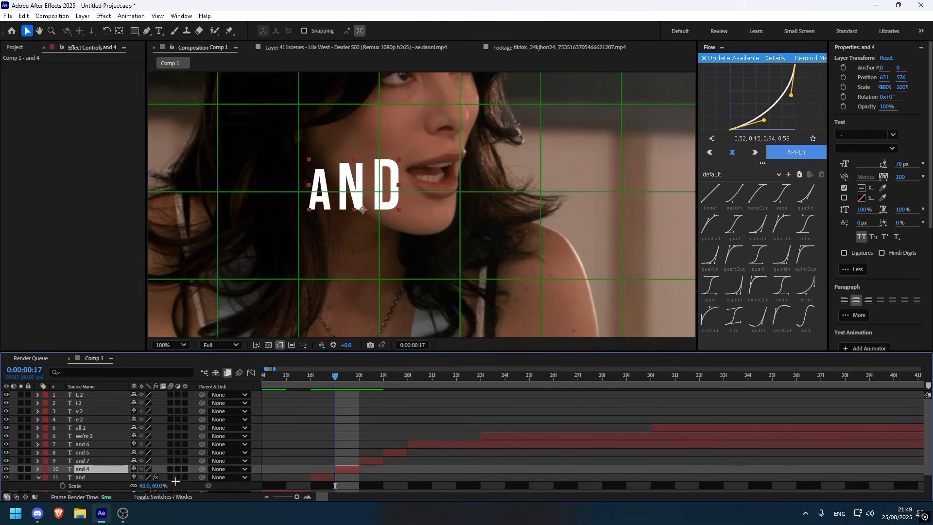
{"action": "left_click_drag", "start_coordinate": [151, 478], "coordinate": [143, 479]}
Draw a closed four-point Pen mask over the upper part of the N and D on the 'and 4' layer.
{"action": "key", "text": "g"}
{"action": "left_click", "coordinate": [350, 158]}
{"action": "left_click_drag", "start_coordinate": [340, 186], "coordinate": [396, 202]}
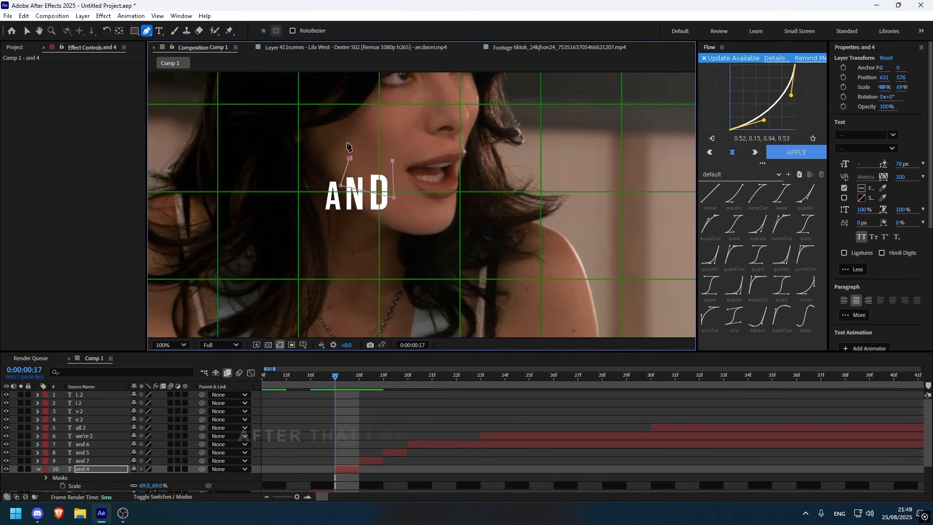
{"action": "left_click", "coordinate": [349, 158]}
Draw a Pen mask around the A and N on the 'and 7' layer at 0:00:00:18, and shift it to reveal more of the N.
{"action": "key", "text": "Page_Down"}
{"action": "key", "text": "ctrl+Up"}
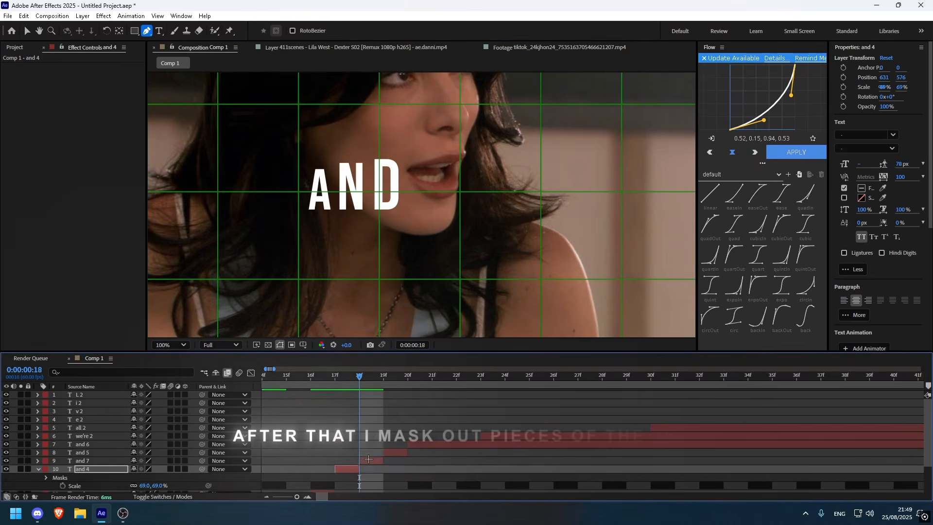
{"action": "left_click", "coordinate": [282, 213]}
{"action": "left_click", "coordinate": [304, 180]}
{"action": "left_click", "coordinate": [355, 195]}
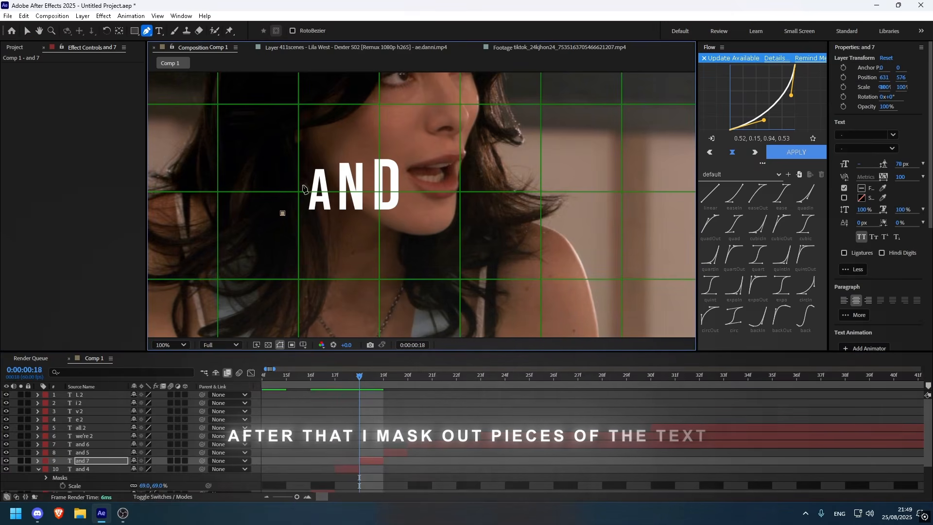
{"action": "left_click", "coordinate": [282, 213]}
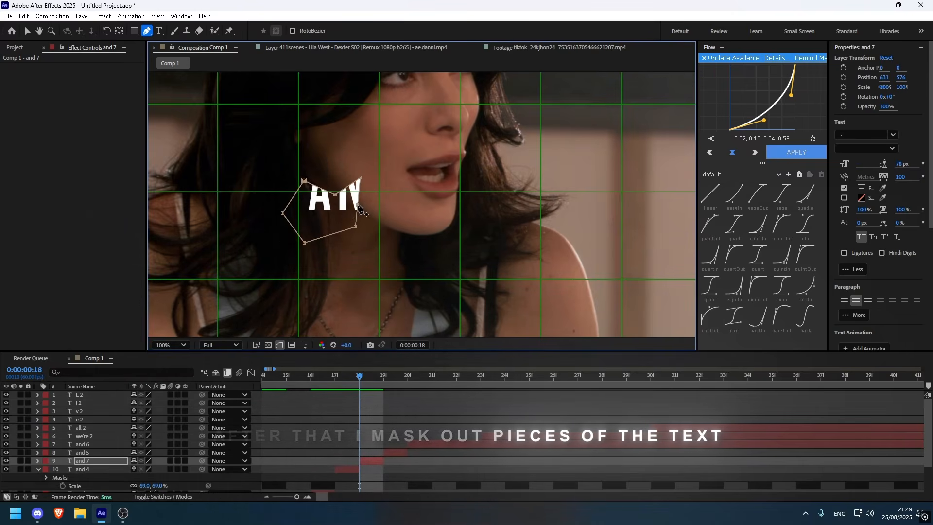
{"action": "left_click_drag", "start_coordinate": [358, 207], "coordinate": [367, 202]}
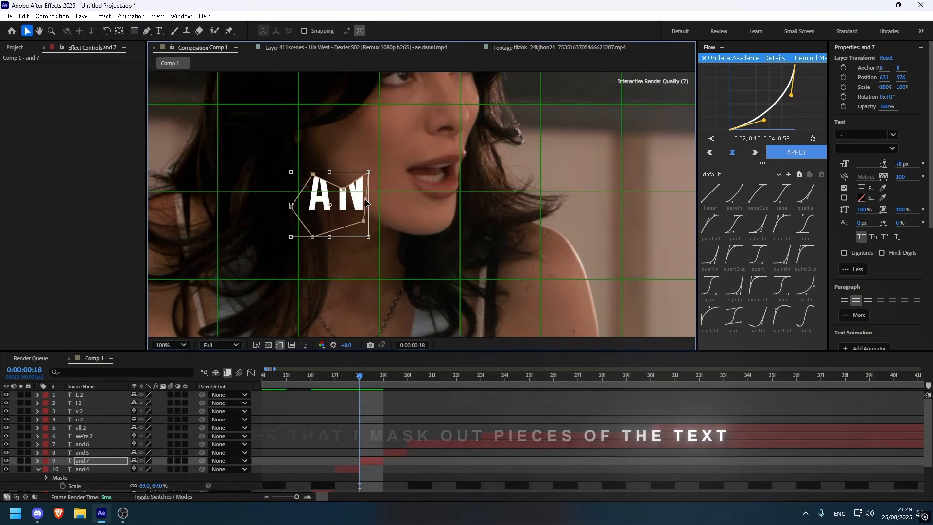
Give the one-frame AND layer at 0:00:00:19 a white 2 px stroke without fill, and play back the animation.
{"action": "left_click_drag", "start_coordinate": [358, 375], "coordinate": [574, 375]}
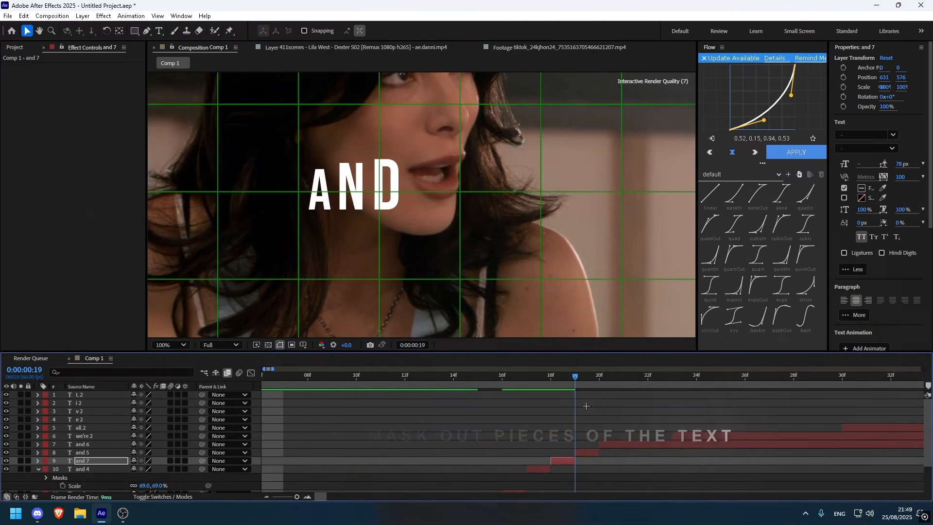
{"action": "left_click", "coordinate": [595, 438]}
{"action": "left_click", "coordinate": [363, 209]}
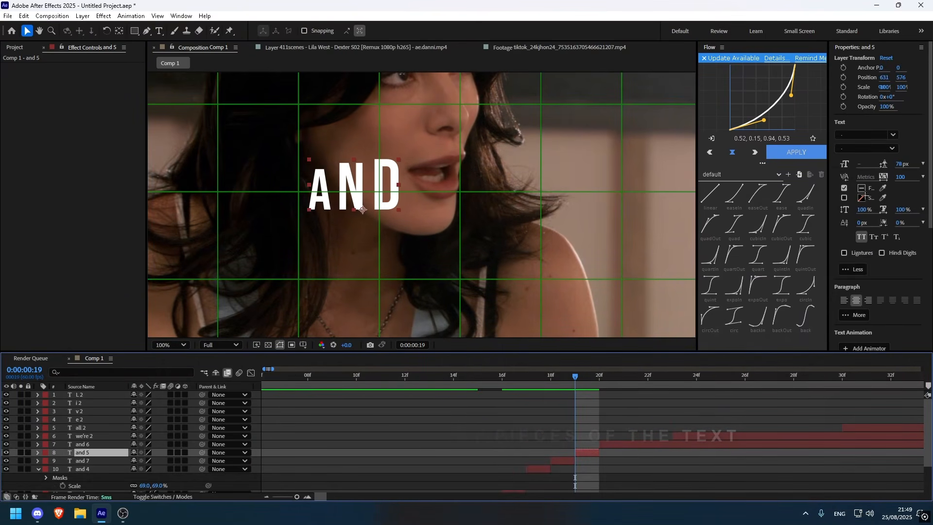
{"action": "left_click", "coordinate": [844, 198]}
{"action": "left_click", "coordinate": [844, 188]}
{"action": "left_click", "coordinate": [862, 198]}
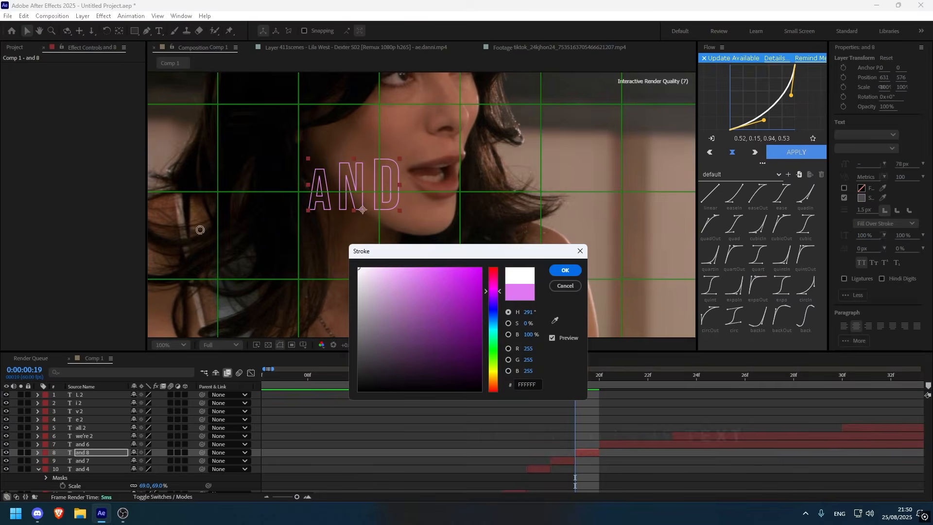
{"action": "left_click", "coordinate": [565, 270]}
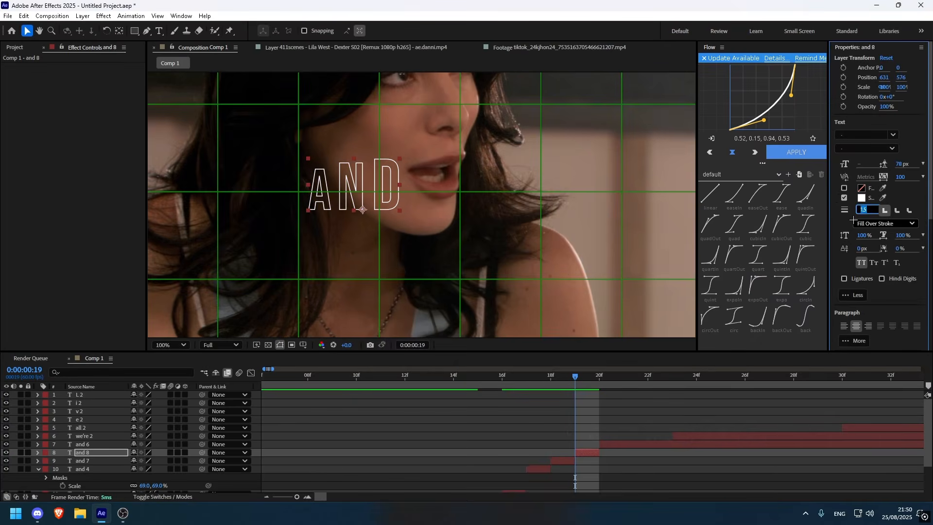
{"action": "left_click_drag", "start_coordinate": [574, 376], "coordinate": [429, 377]}
{"action": "key", "text": "space"}
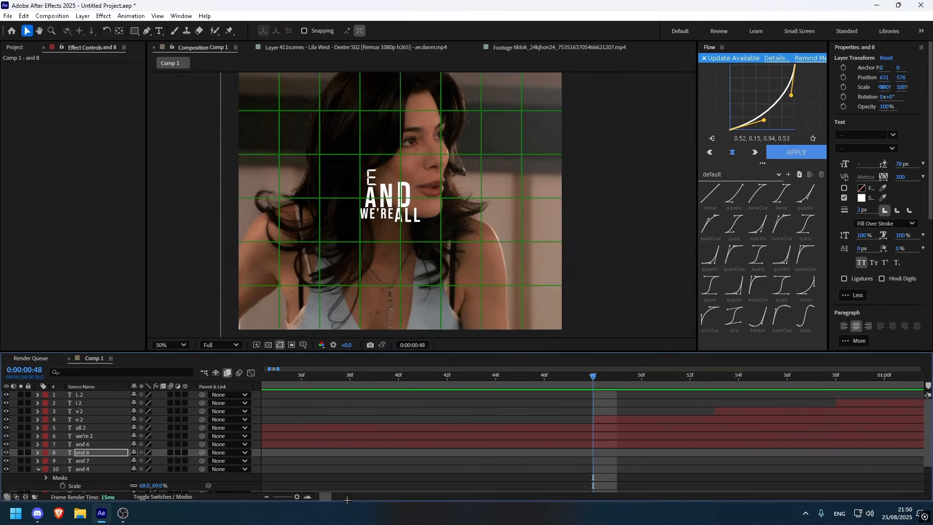
Trim the ends of all the long text layers to 0:00:01:35, where the clip ends.
{"action": "scroll", "coordinate": [268, 485], "scroll_direction": "down", "scroll_amount": 3}
{"action": "scroll", "coordinate": [465, 408], "scroll_direction": "down", "scroll_amount": 2}
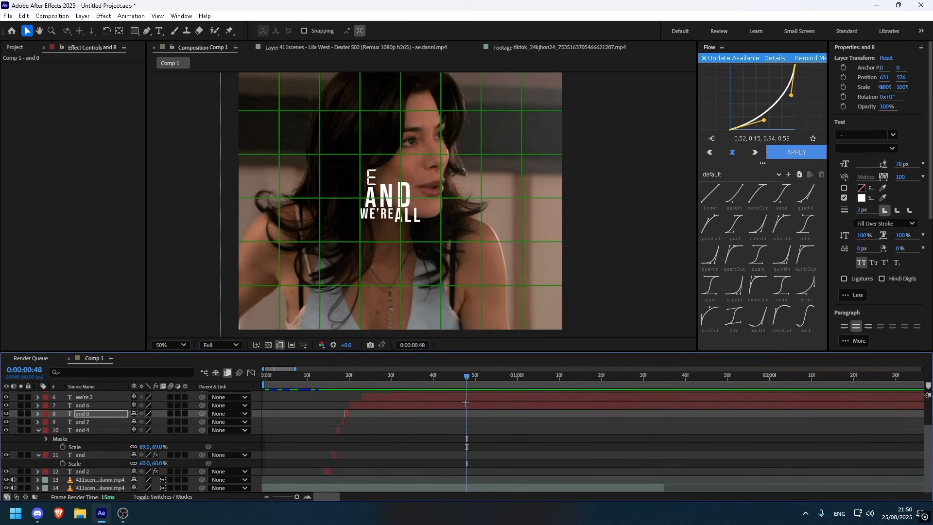
{"action": "left_click_drag", "start_coordinate": [476, 374], "coordinate": [665, 375]}
{"action": "scroll", "coordinate": [673, 408], "scroll_direction": "up", "scroll_amount": 3}
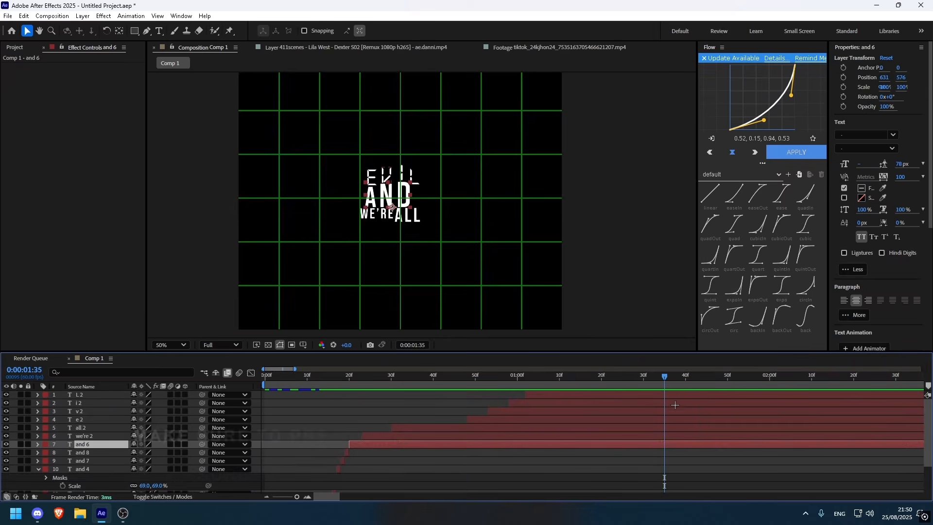
{"action": "left_click_drag", "start_coordinate": [678, 455], "coordinate": [672, 395]}
{"action": "key", "text": "alt+bracketright"}
Pre-compose the six AND layers, moving all attributes and adjusting the composition duration to the selected layers.
{"action": "scroll", "coordinate": [672, 437], "scroll_direction": "down", "scroll_amount": 2}
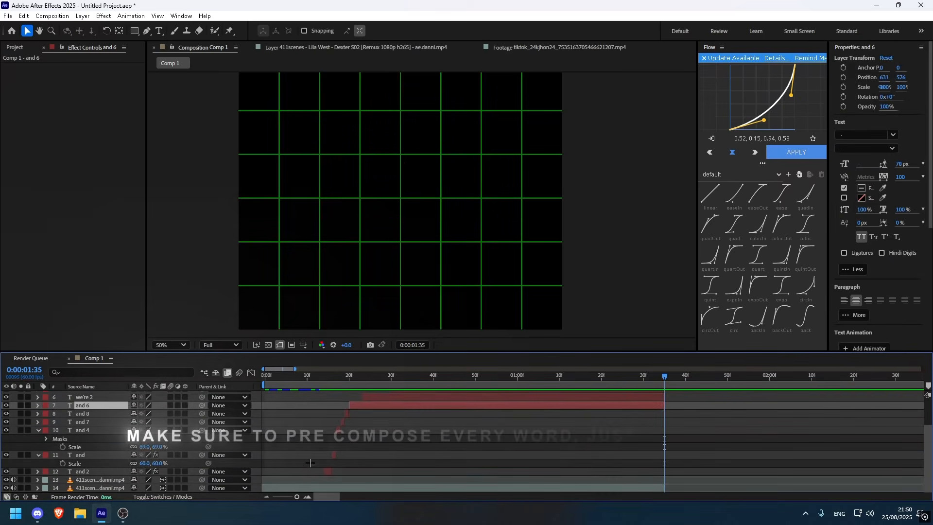
{"action": "right_click", "coordinate": [365, 404]}
{"action": "left_click", "coordinate": [384, 339]}
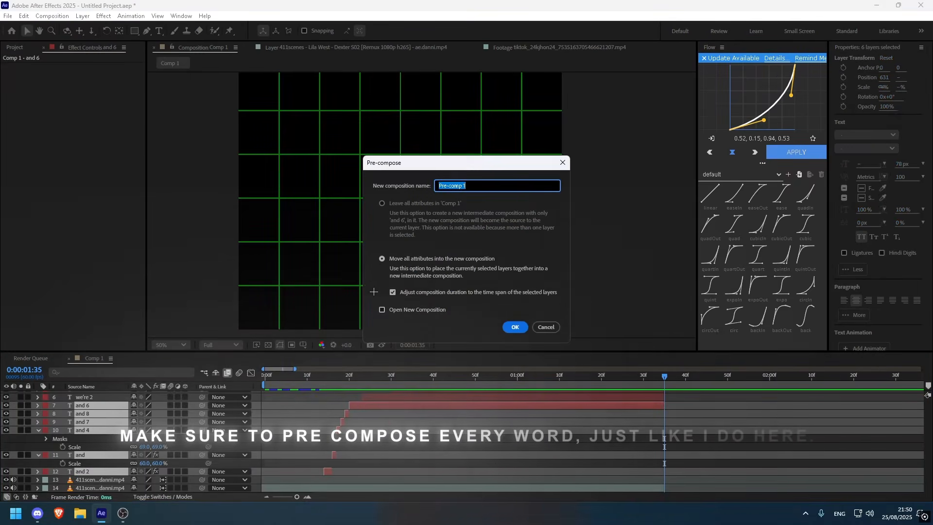
{"action": "left_click", "coordinate": [515, 326]}
Split the 'we're 2' layer at frames 25, 27, 28 and 29.
{"action": "left_click_drag", "start_coordinate": [583, 377], "coordinate": [336, 381]}
{"action": "left_click_drag", "start_coordinate": [388, 384], "coordinate": [359, 386]}
{"action": "left_click", "coordinate": [306, 497]}
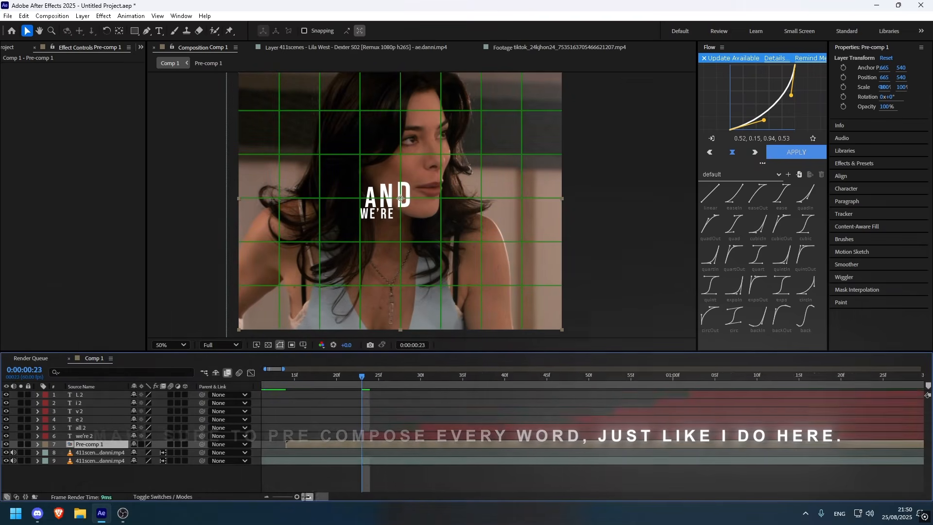
{"action": "left_click", "coordinate": [306, 497]}
{"action": "left_click", "coordinate": [306, 497]}
{"action": "left_click", "coordinate": [348, 435]}
{"action": "scroll", "coordinate": [311, 248], "scroll_direction": "up", "scroll_amount": 1}
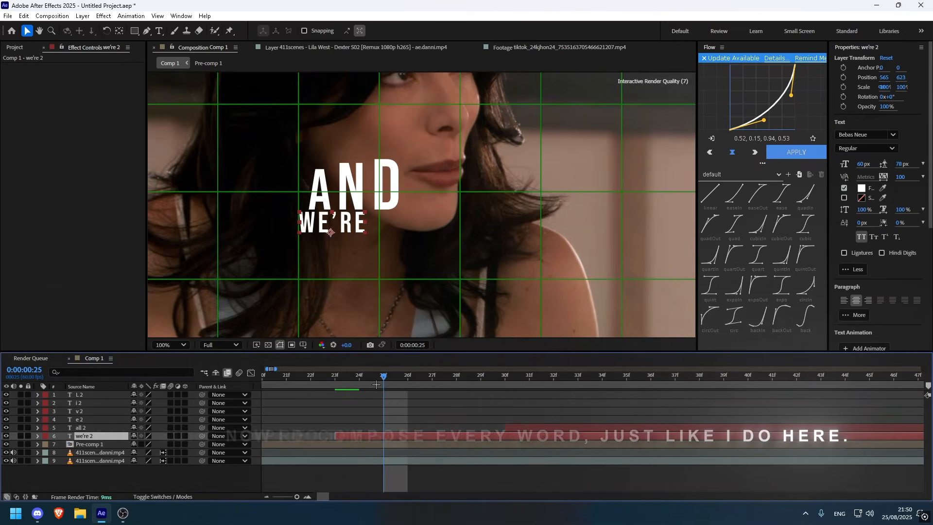
{"action": "key", "text": "ctrl+shift+d"}
{"action": "left_click", "coordinate": [431, 385]}
{"action": "key", "text": "ctrl+shift+d"}
{"action": "left_click", "coordinate": [456, 386]}
{"action": "key", "text": "ctrl+shift+d"}
{"action": "left_click", "coordinate": [481, 386]}
{"action": "key", "text": "ctrl+shift+d"}
Draw a rectangular mask around part of the first 'we're' piece at 0:00:00:23.
{"action": "left_click", "coordinate": [411, 387]}
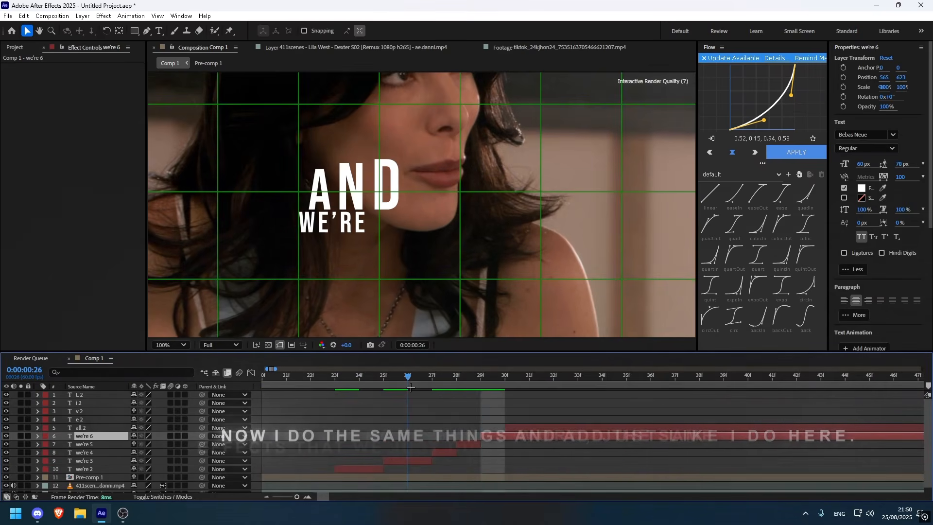
{"action": "left_click", "coordinate": [407, 460]}
{"action": "left_click", "coordinate": [335, 386]}
{"action": "left_click", "coordinate": [346, 468]}
{"action": "key", "text": "q"}
{"action": "scroll", "coordinate": [421, 291], "scroll_direction": "up", "scroll_amount": 1}
{"action": "left_click_drag", "start_coordinate": [169, 209], "coordinate": [257, 279]}
{"action": "scroll", "coordinate": [262, 280], "scroll_direction": "down", "scroll_amount": 1}
Reposition and rotate the first 'we're' piece and scale it to 65%.
{"action": "key", "text": "p"}
{"action": "mouse_move", "coordinate": [138, 471]}
{"action": "left_mouse_down"}
{"action": "mouse_move", "coordinate": [125, 471]}
{"action": "mouse_move", "coordinate": [174, 473]}
{"action": "mouse_move", "coordinate": [148, 471]}
{"action": "left_mouse_up"}
{"action": "key", "text": "r"}
{"action": "key", "text": "s"}
Split the masked 'we're' layer at 0:00:00:24 and scale the new piece to 77%.
{"action": "key", "text": "ctrl+shift+d"}
{"action": "key", "text": "r"}
{"action": "key", "text": "s"}
Change the fill colour of the 'we're 7' text to red.
{"action": "left_click", "coordinate": [860, 187]}
{"action": "left_click", "coordinate": [483, 268]}
{"action": "left_click", "coordinate": [564, 270]}
Apply Turbulent Displace and Radial Blur to the 'we're 7' layer at 0:00:00:24, centring the blur on the visible letters.
{"action": "left_click_drag", "start_coordinate": [360, 377], "coordinate": [354, 477]}
{"action": "key", "text": "ctrl+5"}
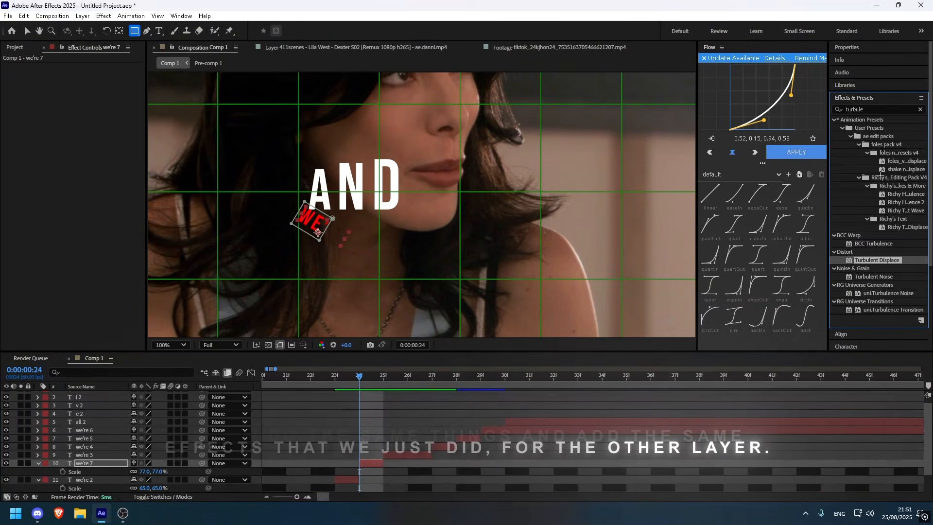
{"action": "left_click_drag", "start_coordinate": [848, 267], "coordinate": [371, 466]}
{"action": "left_click", "coordinate": [875, 109]}
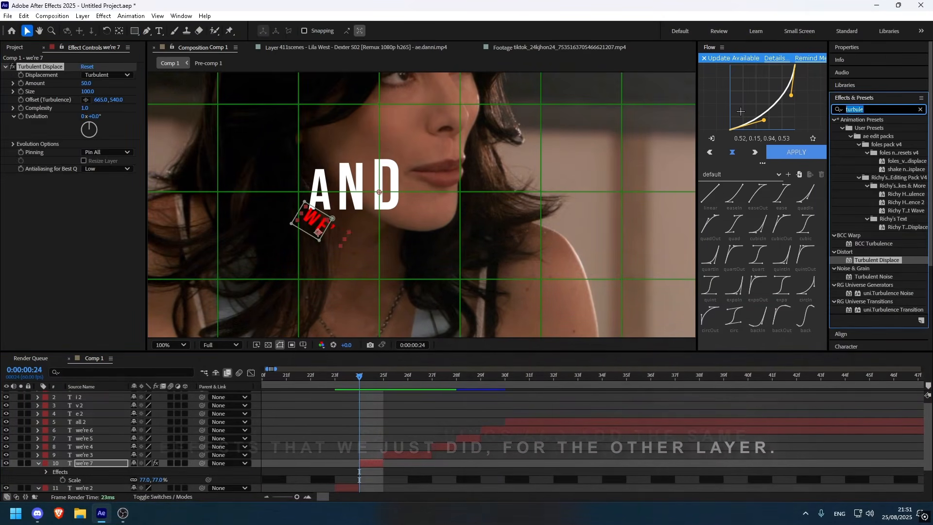
{"action": "type", "text": "radia"}
{"action": "scroll", "coordinate": [889, 267], "scroll_direction": "down", "scroll_amount": 3}
{"action": "double_click", "coordinate": [877, 280]}
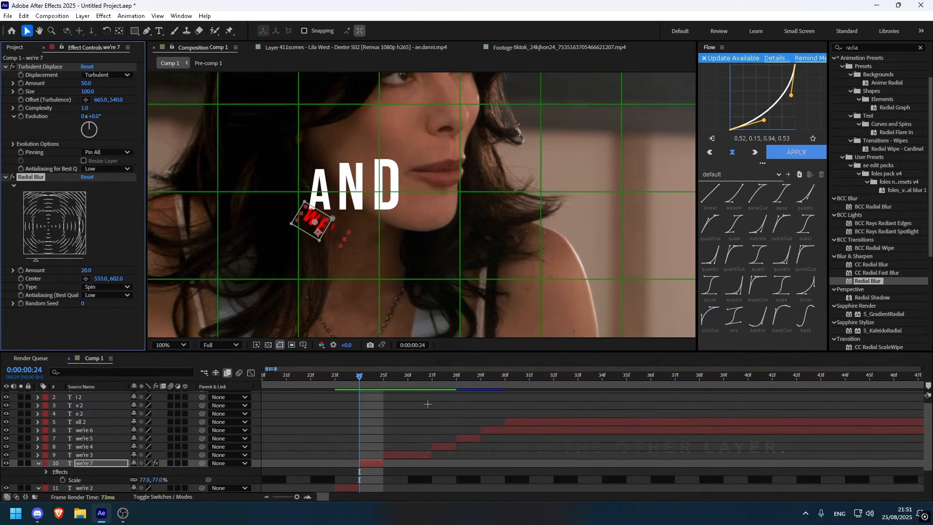
Paste Radial Blur and Turbulent Displace onto 'we're 3' at 0:00:00:25 and centre the blur on the word at 549, 602.
{"action": "key", "text": "Page_Down"}
{"action": "left_click", "coordinate": [402, 453]}
{"action": "key", "text": "ctrl+v"}
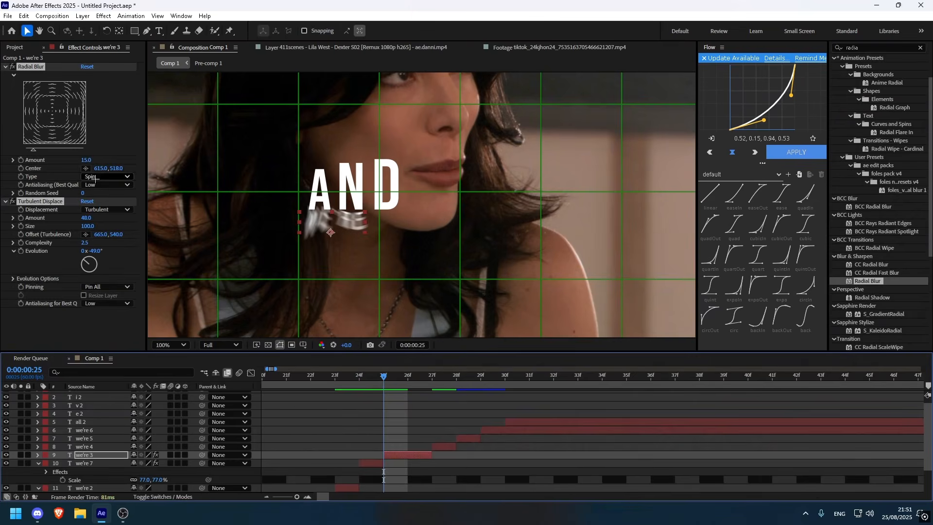
{"action": "left_click", "coordinate": [83, 168]}
{"action": "left_click", "coordinate": [322, 222]}
Set the Turbulent Displace amount of 'we're 3' to -34 and complexity to 6.3, and scale the layer to 75%.
{"action": "left_click_drag", "start_coordinate": [86, 217], "coordinate": [102, 243]}
{"action": "key", "text": "s"}
{"action": "left_click_drag", "start_coordinate": [143, 463], "coordinate": [130, 463]}
Split 'we're 3' at 0:00:00:26, remove Turbulent Displace from the new piece and set its Radial Blur amount to 27.
{"action": "key", "text": "Page_Down"}
{"action": "key", "text": "ctrl+shift+d"}
{"action": "left_click", "coordinate": [36, 201]}
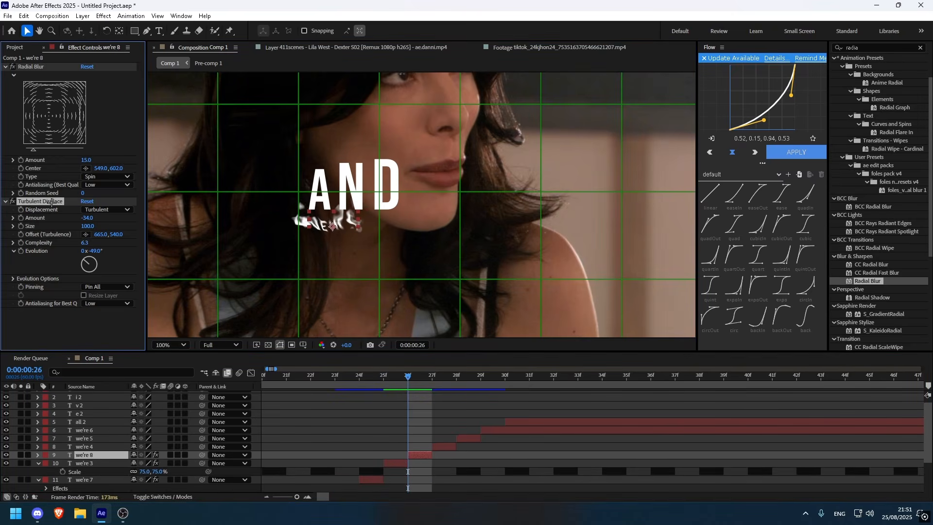
{"action": "key", "text": "Delete"}
{"action": "left_click_drag", "start_coordinate": [85, 159], "coordinate": [92, 161]}
Draw an irregular pen mask over the lower middle part of the 'we're 8' word.
{"action": "key", "text": "."}
{"action": "key", "text": "g"}
{"action": "left_click", "coordinate": [241, 264]}
{"action": "left_click", "coordinate": [221, 225]}
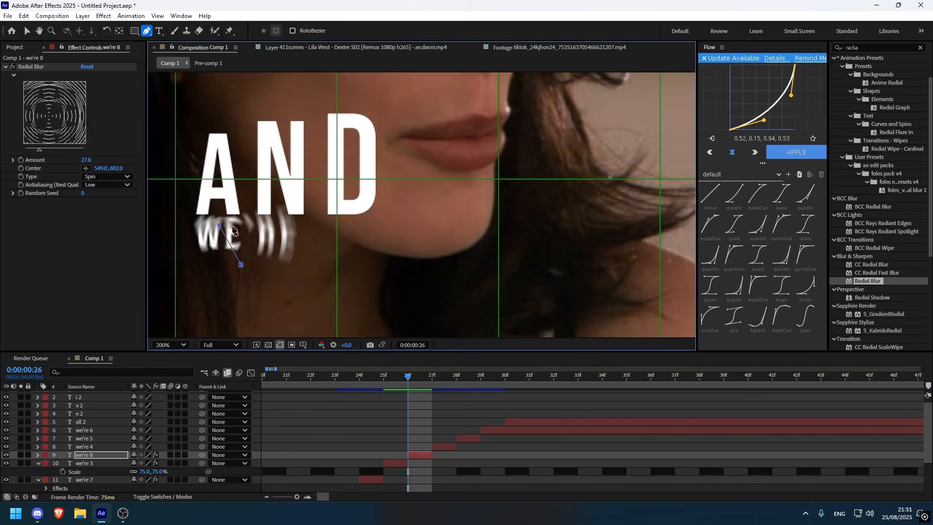
{"action": "left_click", "coordinate": [269, 275]}
{"action": "left_click", "coordinate": [240, 264]}
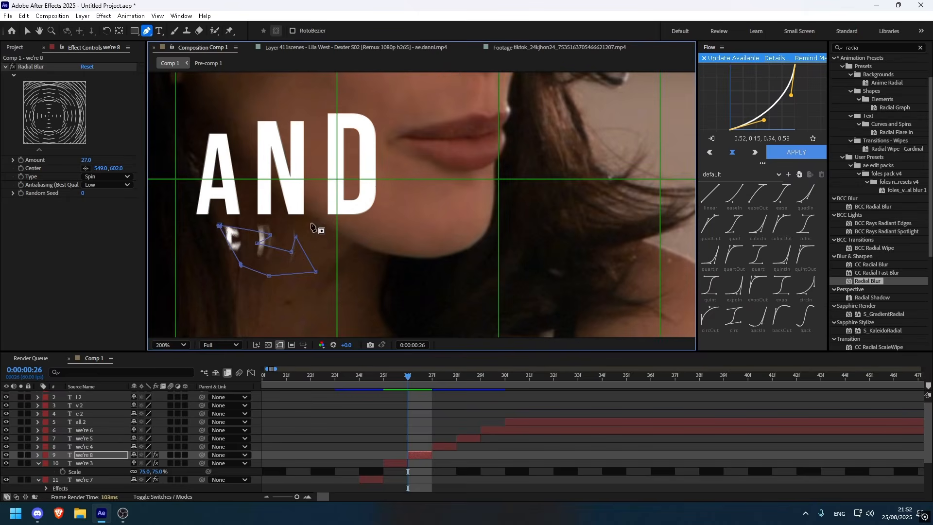
{"action": "key", "text": "comma"}
Draw a jagged pen mask across the 'we're 4' word at 0:00:00:27.
{"action": "key", "text": "Page_Down"}
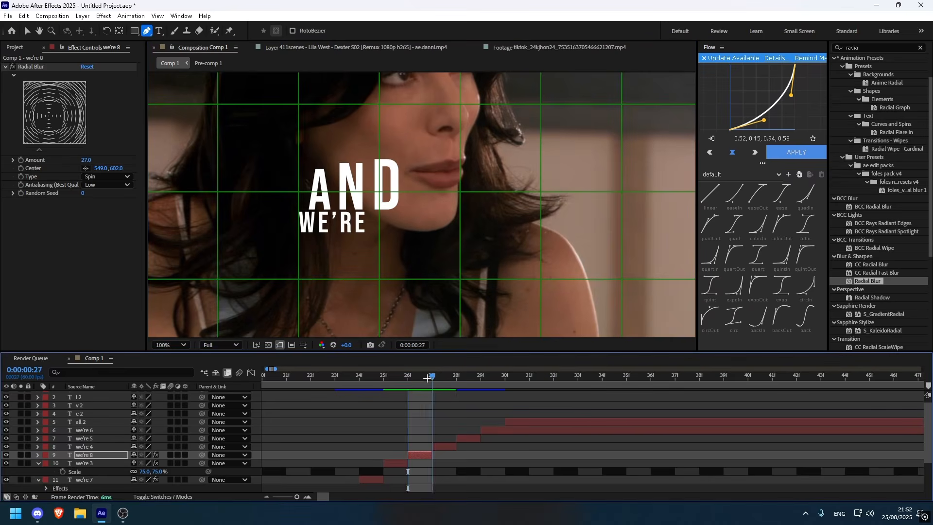
{"action": "key", "text": "ctrl+Up"}
{"action": "left_click", "coordinate": [286, 207]}
{"action": "key", "text": "period"}
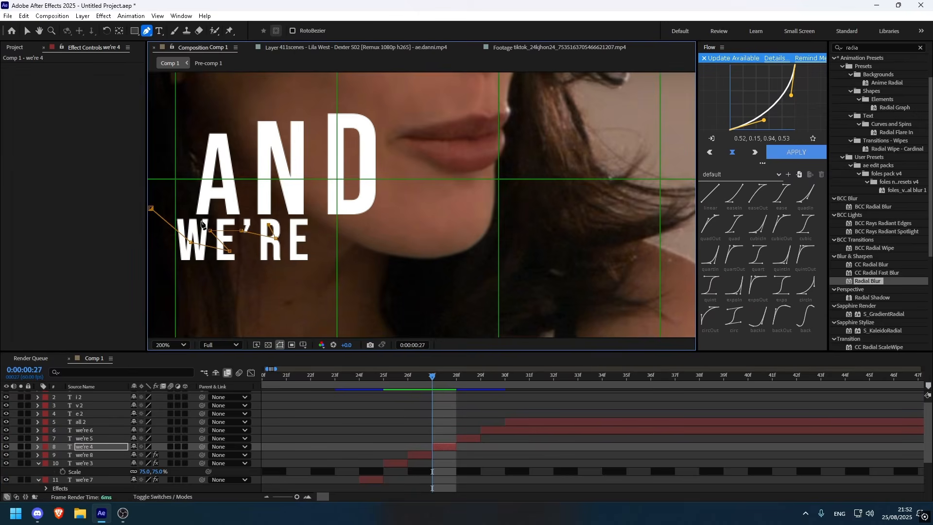
{"action": "left_click", "coordinate": [151, 209]}
Turn the 'we're 5' text at 0:00:00:28 into an outline with no fill and a white FFFFFF stroke.
{"action": "mouse_move", "coordinate": [432, 376]}
{"action": "left_mouse_down"}
{"action": "mouse_move", "coordinate": [456, 377]}
{"action": "mouse_move", "coordinate": [445, 389]}
{"action": "left_mouse_up"}
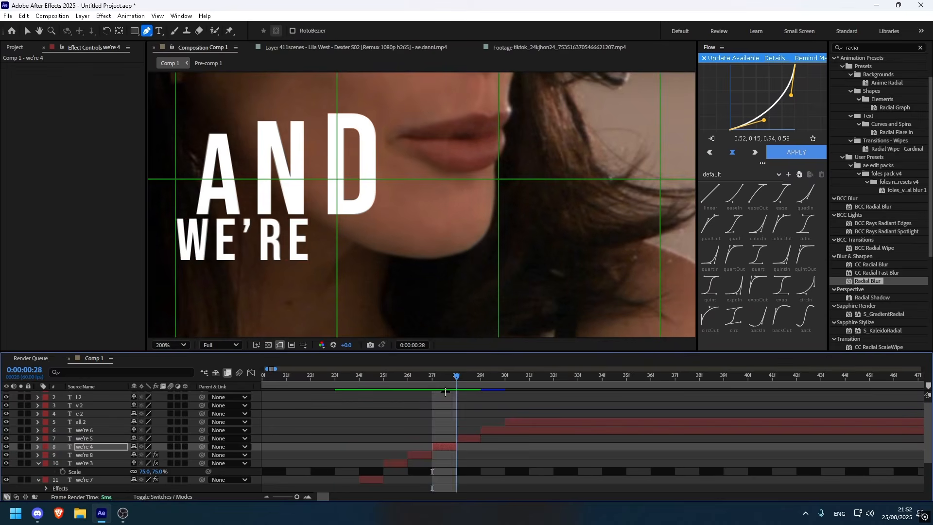
{"action": "left_click", "coordinate": [465, 438]}
{"action": "left_click", "coordinate": [919, 47]}
{"action": "scroll", "coordinate": [894, 63], "scroll_direction": "up", "scroll_amount": 3}
{"action": "left_click", "coordinate": [856, 47]}
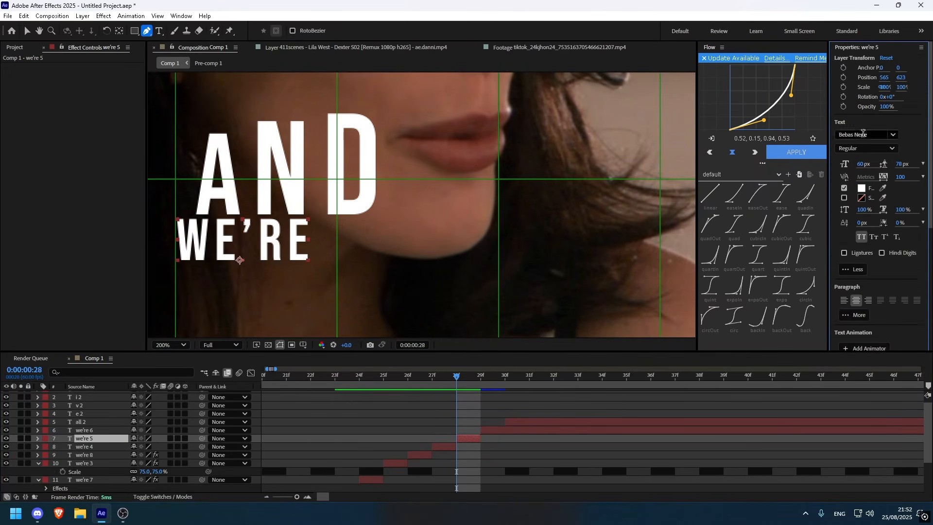
{"action": "left_click", "coordinate": [844, 187]}
{"action": "left_click", "coordinate": [860, 198]}
{"action": "left_click", "coordinate": [359, 268]}
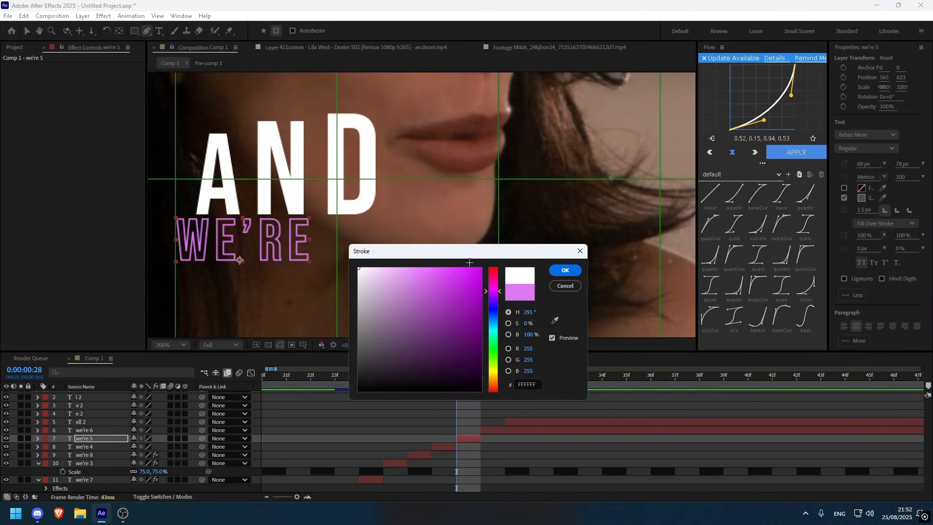
{"action": "key", "text": "Return"}
Preview the text animation from the start of the composition.
{"action": "scroll", "coordinate": [400, 247], "scroll_direction": "down", "scroll_amount": 2}
{"action": "mouse_move", "coordinate": [321, 376]}
{"action": "left_mouse_down"}
{"action": "mouse_move", "coordinate": [274, 385]}
{"action": "mouse_move", "coordinate": [372, 376]}
{"action": "mouse_move", "coordinate": [265, 381]}
{"action": "left_mouse_up"}
{"action": "key", "text": "space"}
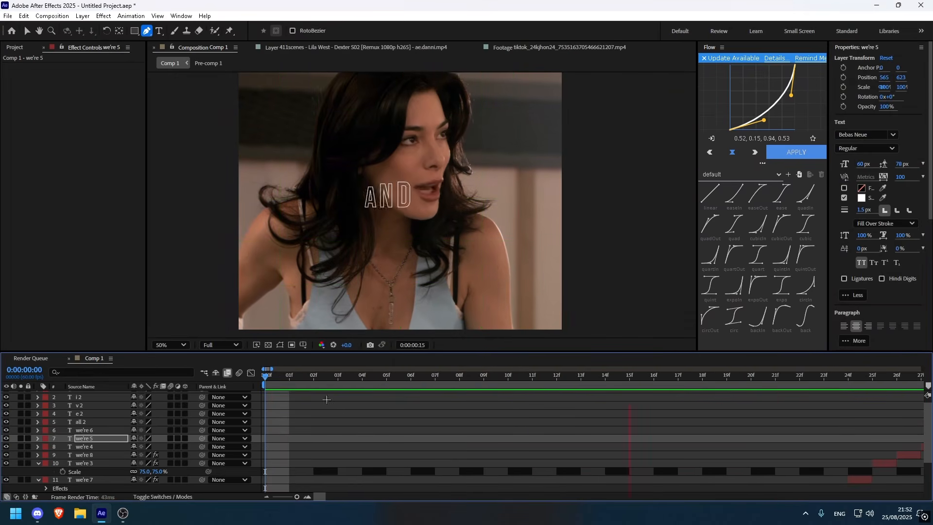
{"action": "key", "text": "space"}
Pre-compose all the 'we're' layers from 'we're 6' down to 'we're 2' and preview the result.
{"action": "key", "text": "minus"}
{"action": "key", "text": "minus"}
{"action": "left_click_drag", "start_coordinate": [567, 383], "coordinate": [350, 382]}
{"action": "scroll", "coordinate": [389, 430], "scroll_direction": "down", "scroll_amount": 2}
{"action": "scroll", "coordinate": [388, 430], "scroll_direction": "up", "scroll_amount": 1}
{"action": "left_click", "coordinate": [396, 405]}
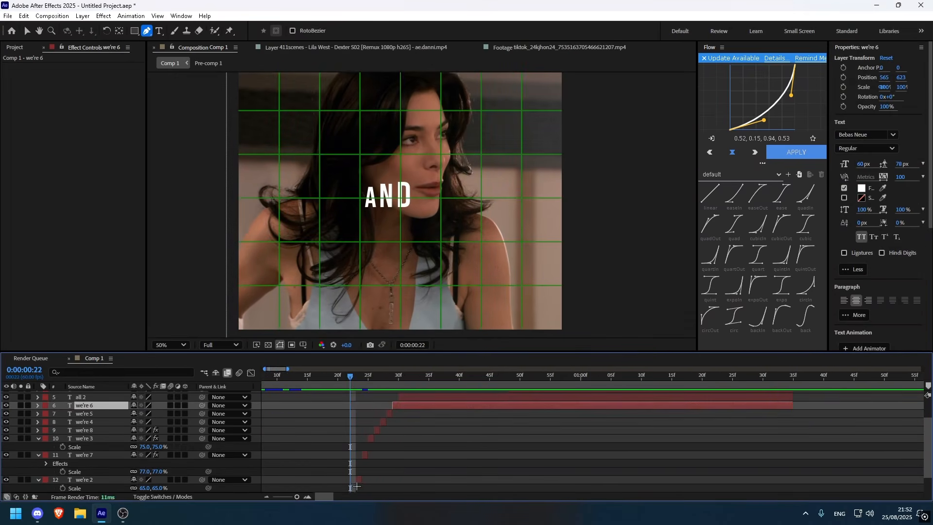
{"action": "scroll", "coordinate": [357, 486], "scroll_direction": "down", "scroll_amount": 1}
{"action": "left_click", "coordinate": [360, 454], "text": "shift"}
{"action": "right_click", "coordinate": [360, 456]}
{"action": "left_click", "coordinate": [388, 392]}
{"action": "key", "text": "Return"}
{"action": "key", "text": "space"}
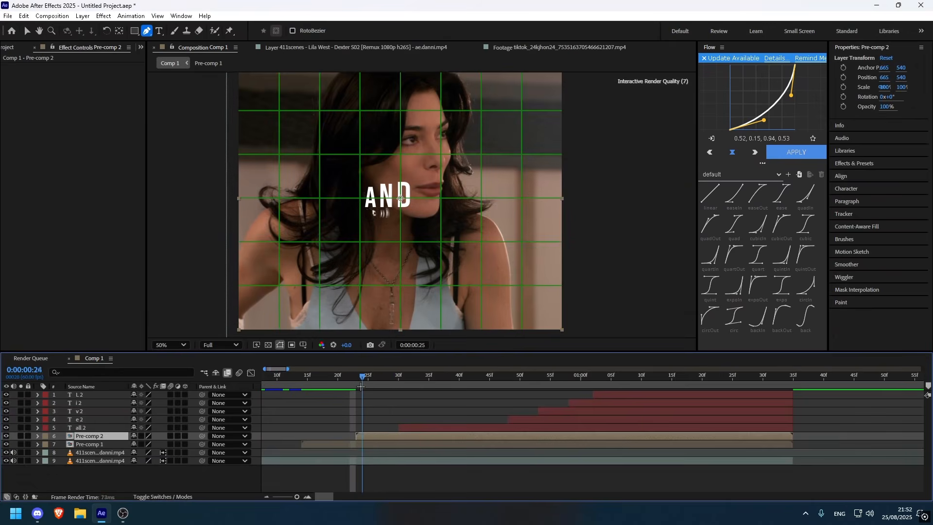
Split the 'all 2' layer at 0:00:00:32, 0:00:00:34, 0:00:00:36 and 0:00:00:38 into five consecutive pieces.
{"action": "key", "text": "v"}
{"action": "key", "text": "period"}
{"action": "key", "text": "period"}
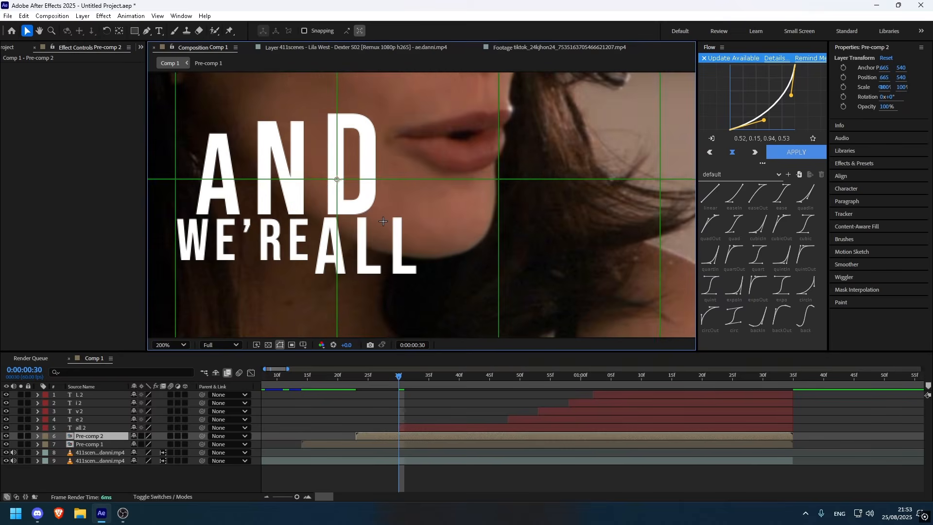
{"action": "left_click", "coordinate": [409, 430]}
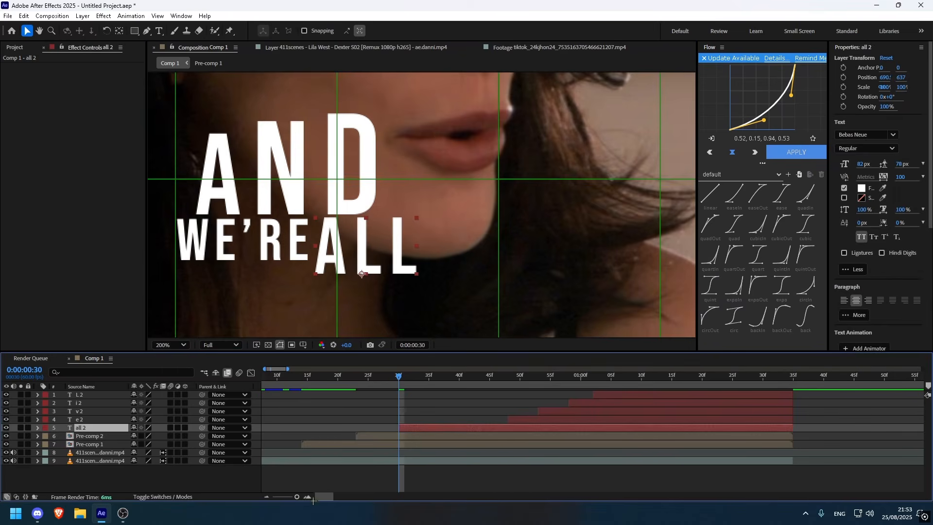
{"action": "key", "text": "equal"}
{"action": "key", "text": "equal"}
{"action": "mouse_move", "coordinate": [398, 376]}
{"action": "left_mouse_down"}
{"action": "mouse_move", "coordinate": [522, 392]}
{"action": "mouse_move", "coordinate": [496, 389]}
{"action": "mouse_move", "coordinate": [591, 383]}
{"action": "mouse_move", "coordinate": [398, 383]}
{"action": "left_mouse_up"}
{"action": "key", "text": "ctrl+shift+d"}
{"action": "key", "text": "ctrl+shift+d"}
{"action": "key", "text": "ctrl+shift+d"}
{"action": "key", "text": "ctrl+shift+d"}
Set the opacity of 'all 2' to 25% and draw a pen mask around its letter A.
{"action": "left_click", "coordinate": [416, 458]}
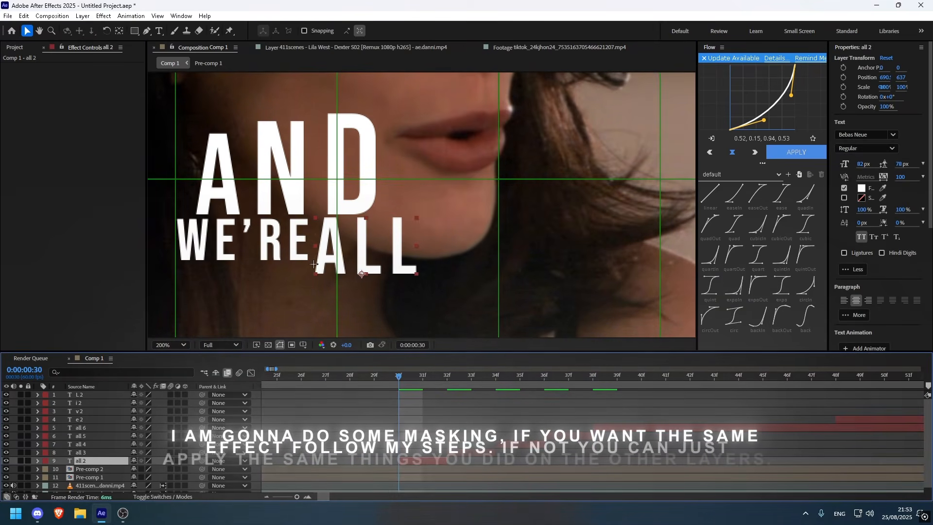
{"action": "key", "text": "t"}
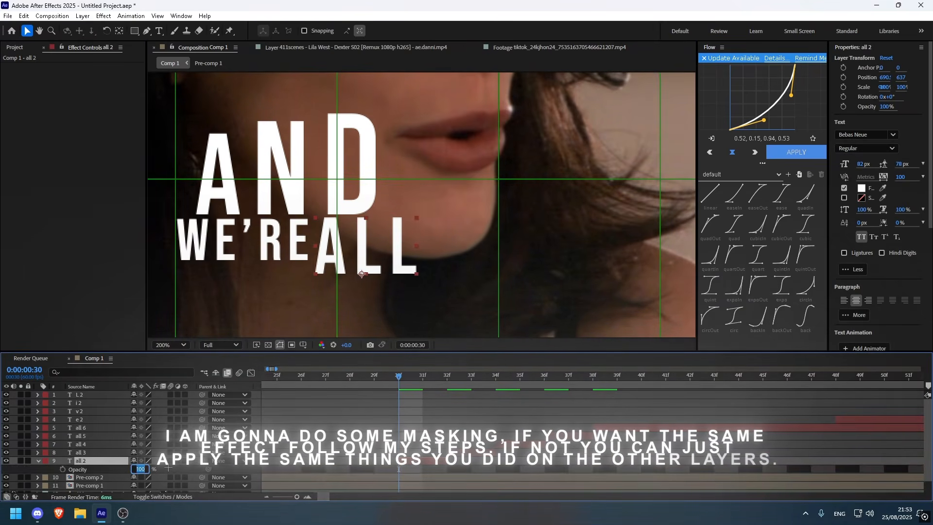
{"action": "type", "text": "2"}
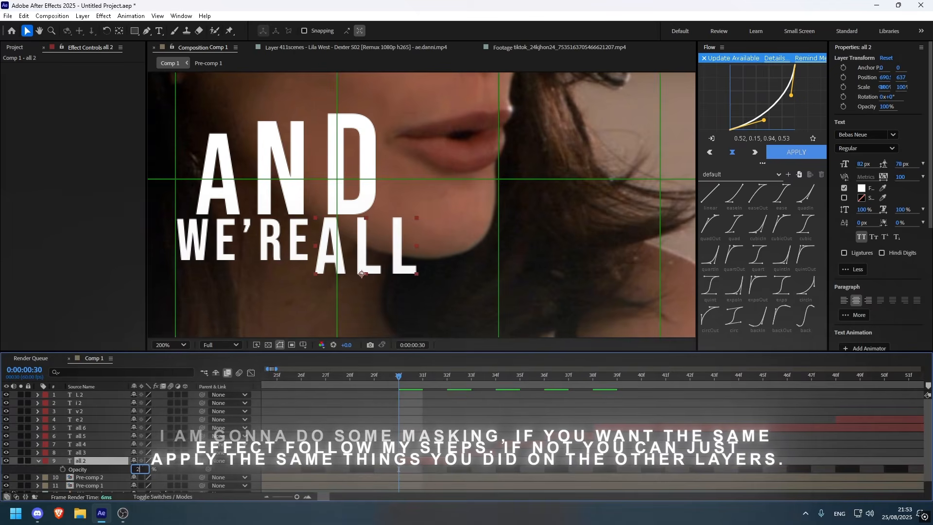
{"action": "type", "text": "5"}
{"action": "key", "text": "Return"}
{"action": "left_click", "coordinate": [146, 30]}
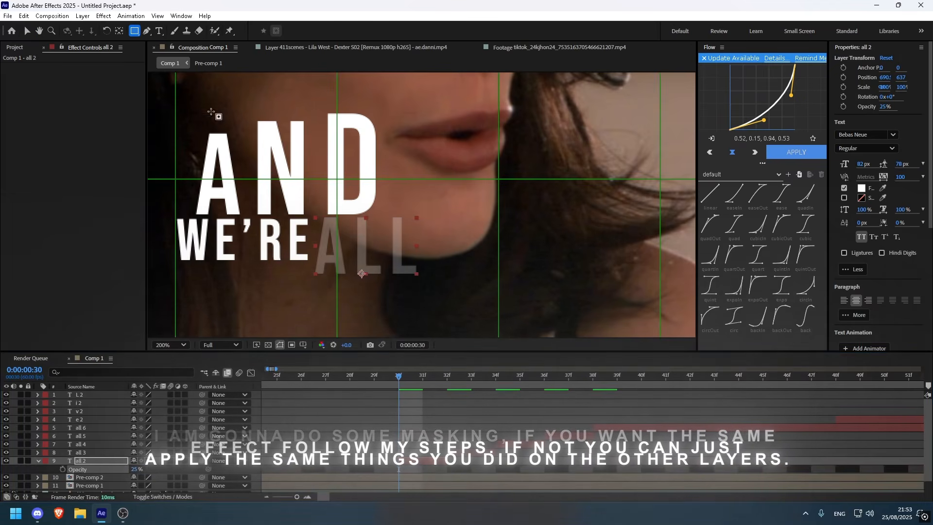
{"action": "left_click", "coordinate": [290, 286]}
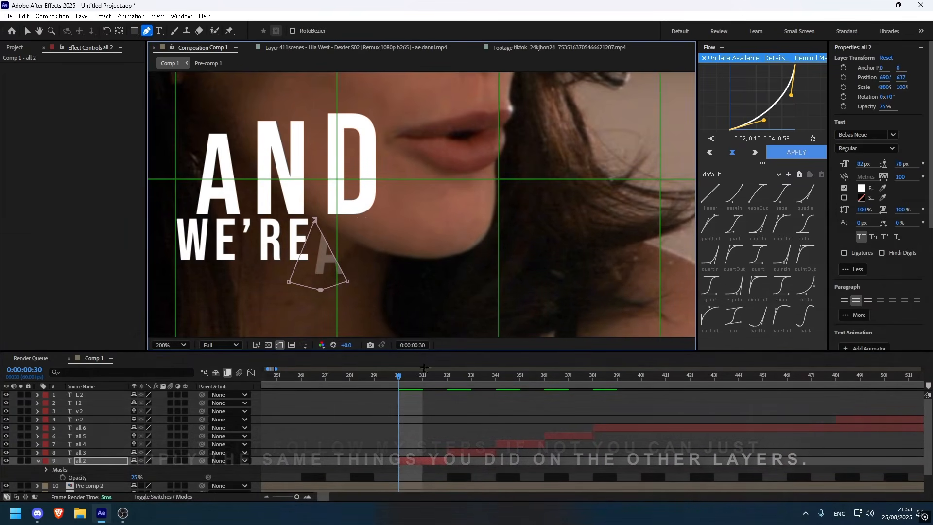
Set the opacity of 'all 3' at 0:00:00:32 to 50% and mask its A and part of the first L.
{"action": "left_click_drag", "start_coordinate": [404, 374], "coordinate": [447, 375]}
{"action": "left_click", "coordinate": [463, 450]}
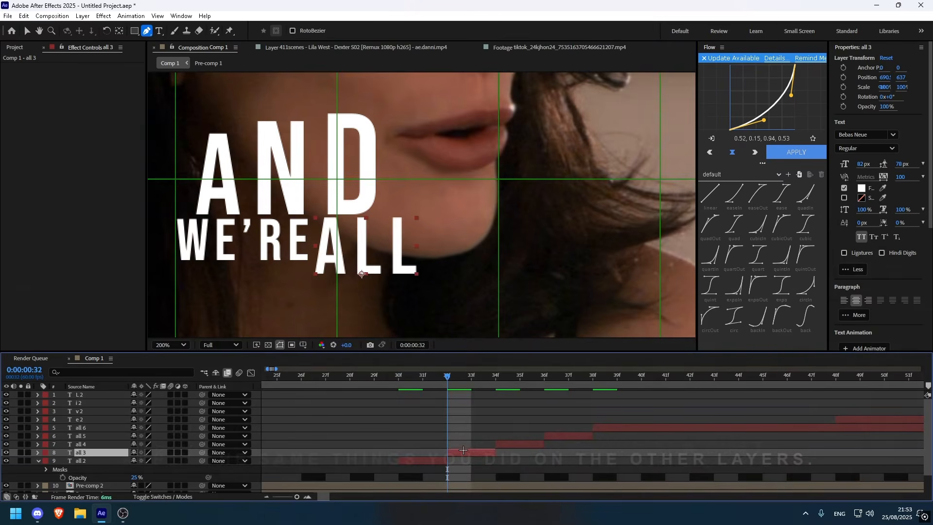
{"action": "type", "text": "t"}
{"action": "type", "text": "50"}
{"action": "key", "text": "Return"}
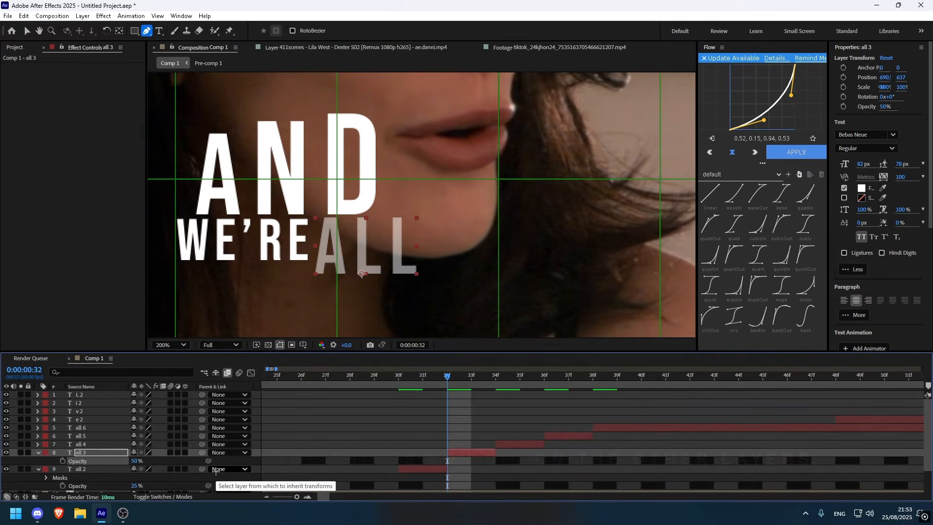
{"action": "left_click", "coordinate": [318, 285]}
{"action": "left_click", "coordinate": [309, 213]}
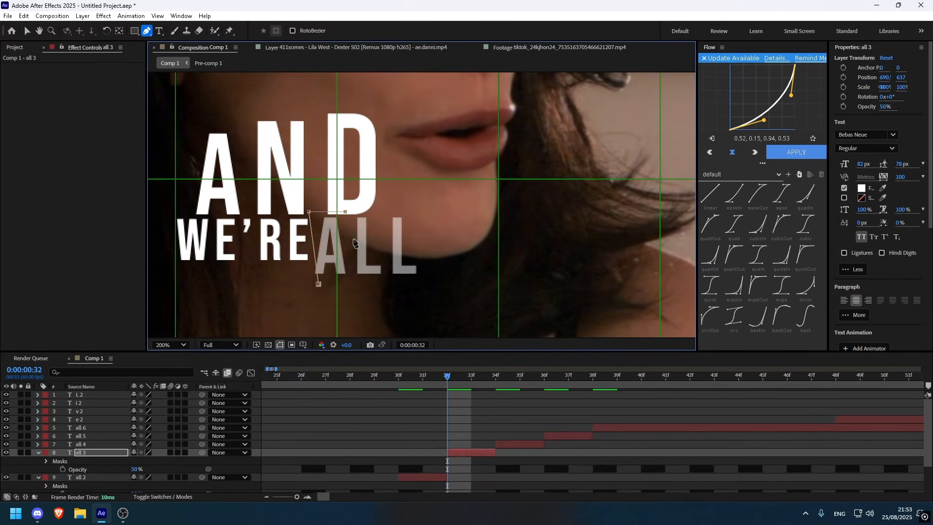
{"action": "left_click", "coordinate": [319, 285]}
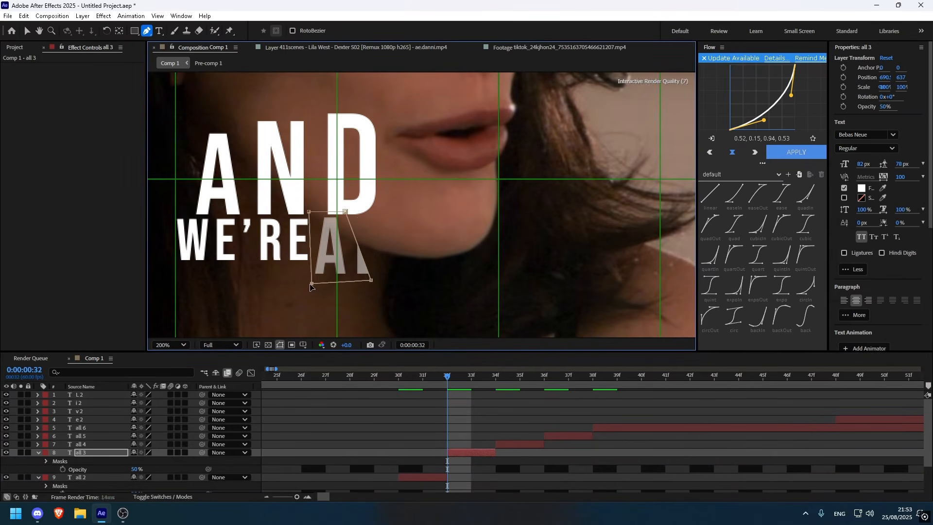
Set the opacity of 'all 4' at 0:00:00:34 to 75% and draw a pen mask around its A and first L.
{"action": "key", "text": "Page_Down"}
{"action": "key", "text": "Page_Down"}
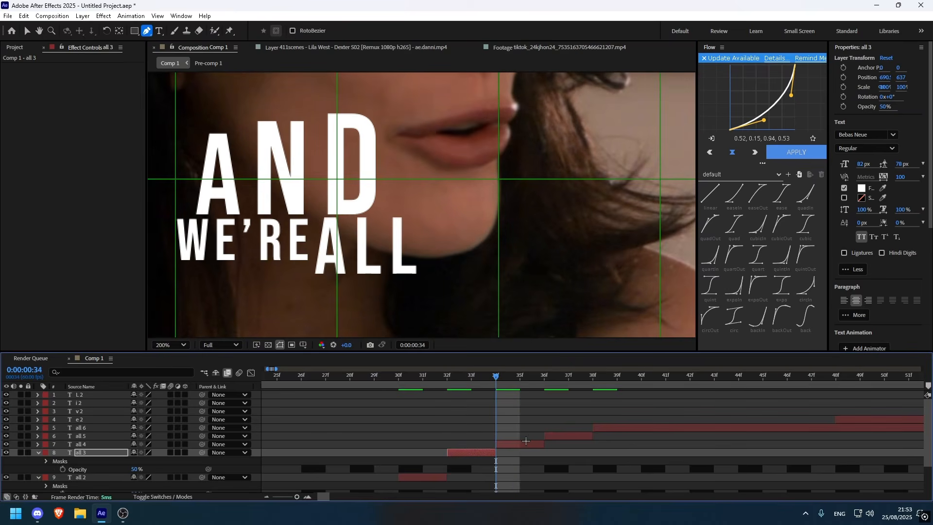
{"action": "left_click", "coordinate": [526, 441]}
{"action": "key", "text": "t"}
{"action": "left_click", "coordinate": [140, 452]}
{"action": "type", "text": "7"}
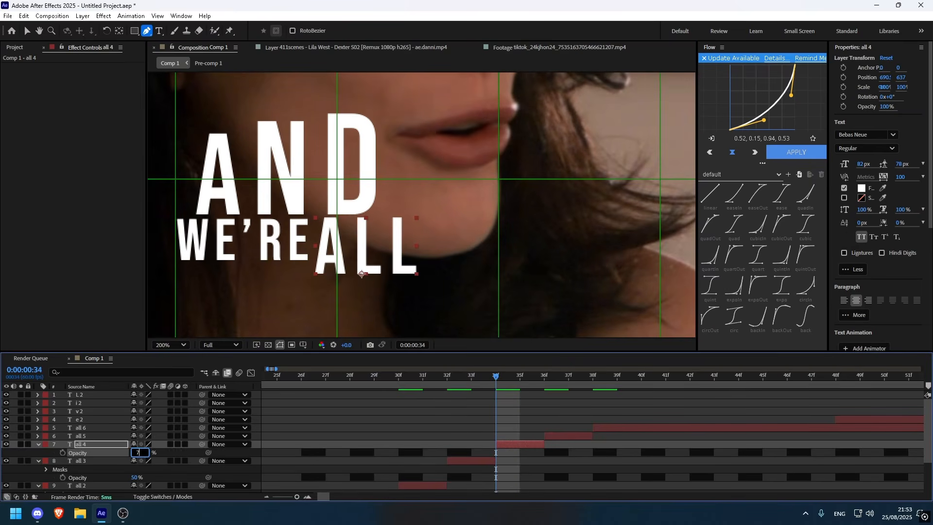
{"action": "type", "text": "5"}
{"action": "key", "text": "Return"}
{"action": "left_click", "coordinate": [313, 287]}
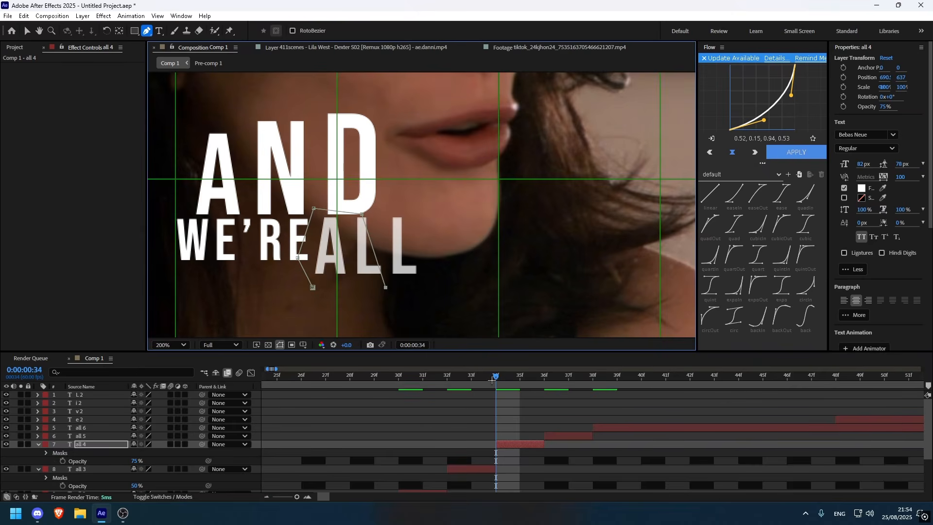
{"action": "left_click", "coordinate": [348, 316]}
Draw a pen mask around the whole 'all 5' word at 0:00:00:36.
{"action": "left_click_drag", "start_coordinate": [494, 376], "coordinate": [546, 392]}
{"action": "left_click", "coordinate": [562, 435]}
{"action": "left_click", "coordinate": [402, 299]}
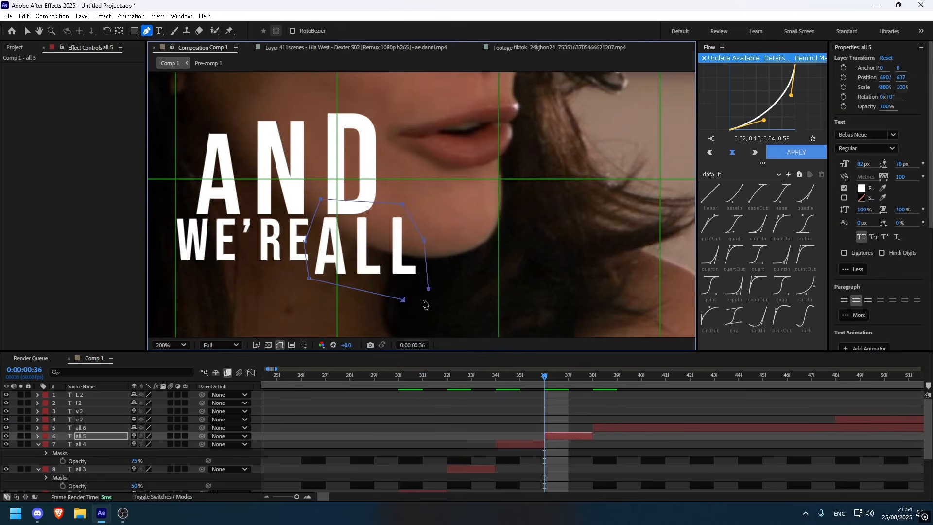
Reshape the 'all 5' mask at 0:00:00:37 by moving its outer points inward to cut into the last L.
{"action": "left_click_drag", "start_coordinate": [545, 385], "coordinate": [568, 389]}
{"action": "left_click_drag", "start_coordinate": [420, 243], "coordinate": [398, 251]}
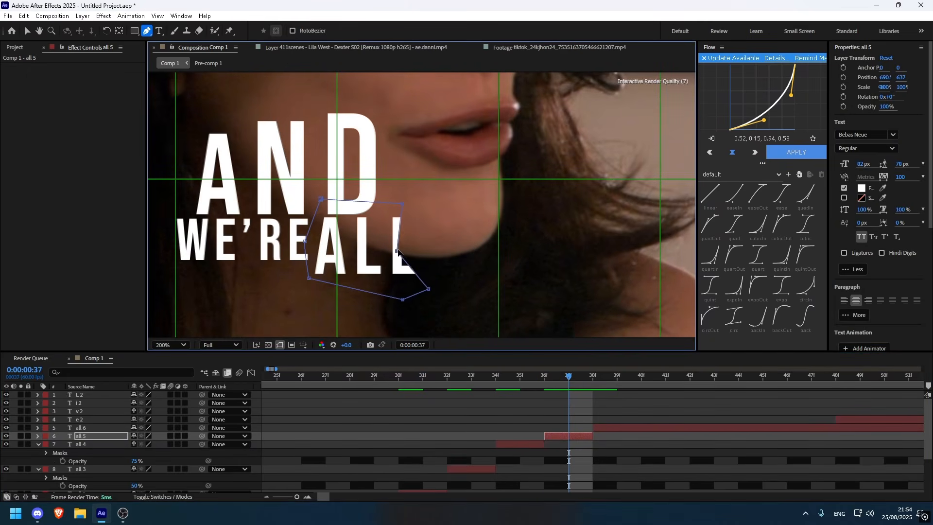
{"action": "left_click_drag", "start_coordinate": [401, 205], "coordinate": [393, 217]}
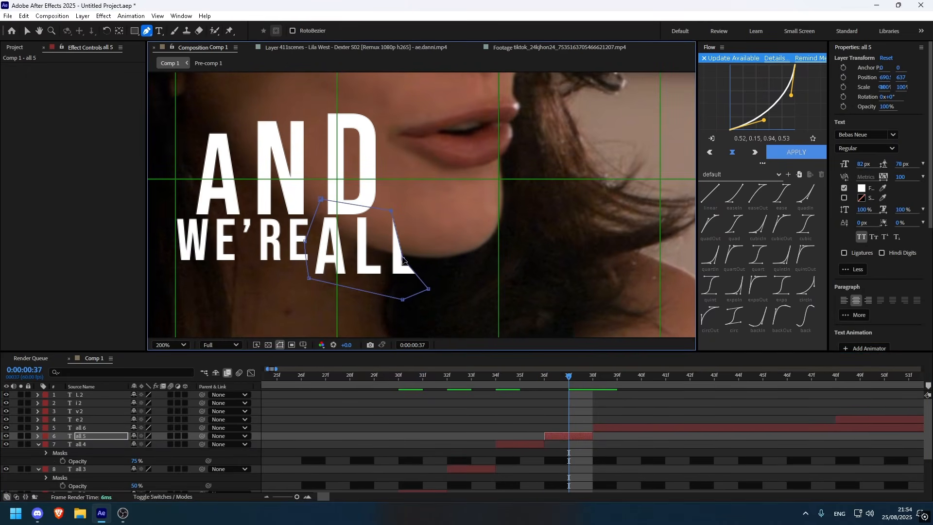
{"action": "left_click_drag", "start_coordinate": [428, 290], "coordinate": [422, 292]}
Split the 'all 6' layer at 0:00:00:39, leaving a one-frame piece from 0:00:00:38.
{"action": "left_click_drag", "start_coordinate": [587, 383], "coordinate": [582, 415]}
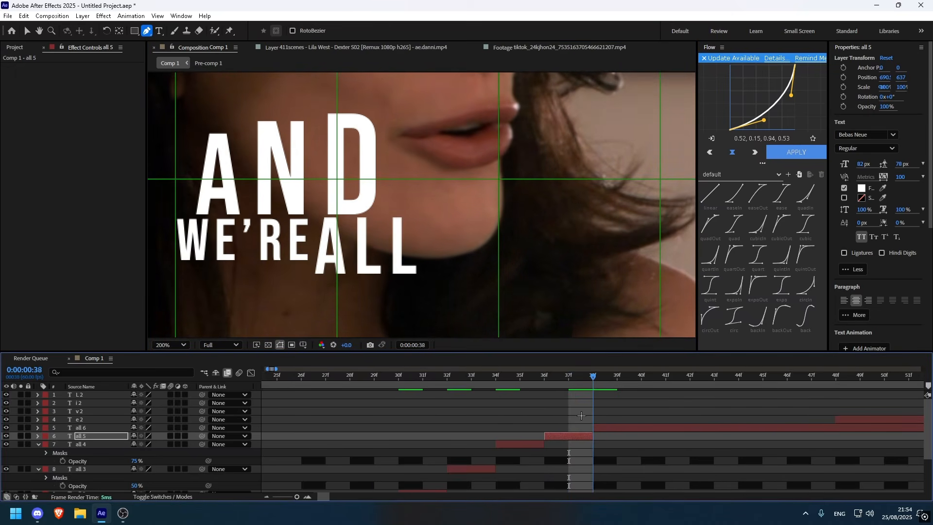
{"action": "left_click", "coordinate": [600, 427]}
{"action": "left_click_drag", "start_coordinate": [593, 375], "coordinate": [616, 375]}
{"action": "key", "text": "ctrl+shift+d"}
Turn the one-frame 'all 6' piece into outlined text by removing its fill and enabling a white stroke.
{"action": "left_click", "coordinate": [608, 435]}
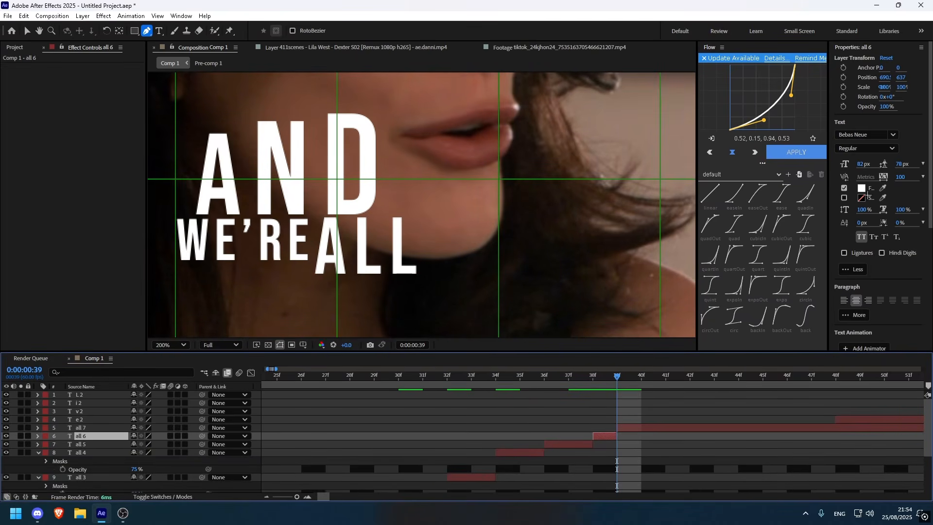
{"action": "left_click", "coordinate": [862, 188]}
{"action": "left_click", "coordinate": [555, 320]}
{"action": "left_click", "coordinate": [305, 258]}
{"action": "left_click", "coordinate": [560, 271]}
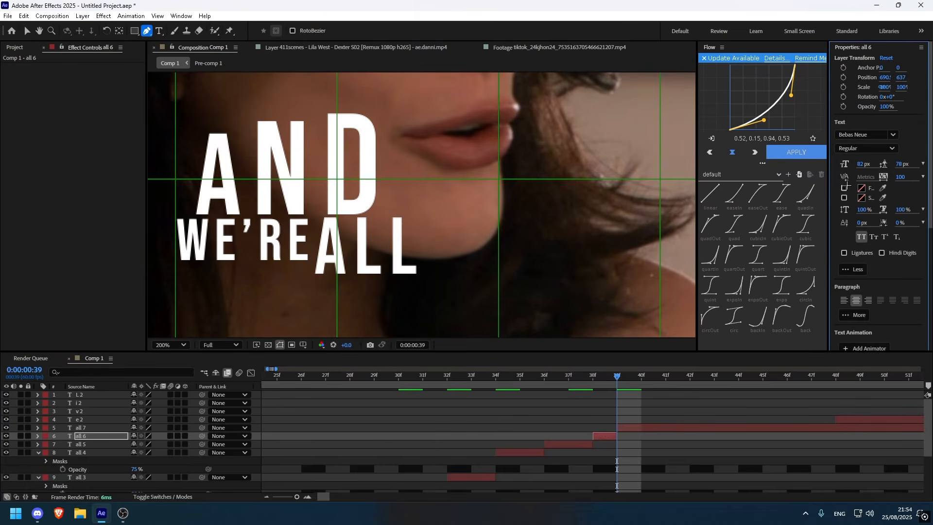
{"action": "left_click", "coordinate": [845, 197]}
{"action": "left_click", "coordinate": [861, 197]}
{"action": "left_click_drag", "start_coordinate": [419, 274], "coordinate": [119, 182]}
{"action": "left_click", "coordinate": [563, 270]}
Play back the text animation repeatedly from about 0:00:00:27 to review the 'all' pieces.
{"action": "mouse_move", "coordinate": [616, 375]}
{"action": "left_mouse_down"}
{"action": "mouse_move", "coordinate": [444, 408]}
{"action": "mouse_move", "coordinate": [326, 370]}
{"action": "left_mouse_up"}
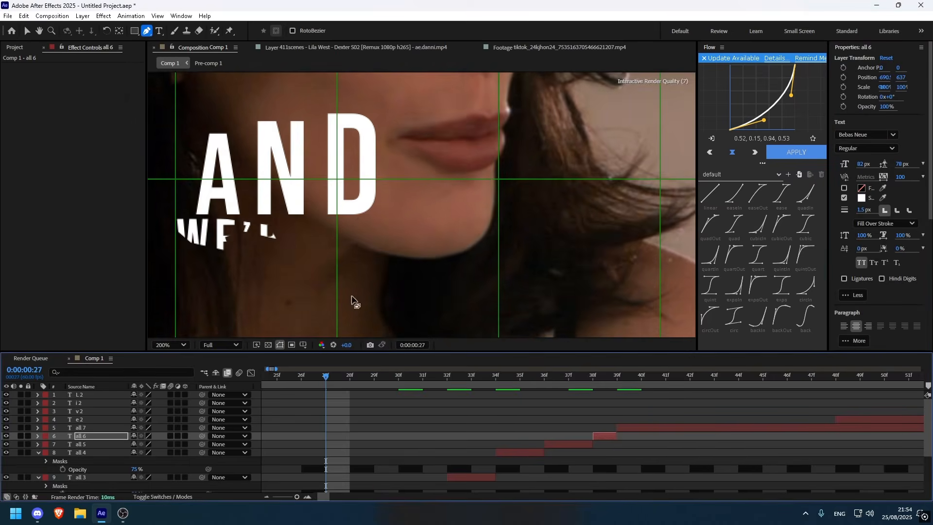
{"action": "scroll", "coordinate": [355, 299], "scroll_direction": "down", "scroll_amount": 2}
{"action": "key", "text": "space"}
{"action": "key", "text": "space"}
{"action": "key", "text": "minus"}
{"action": "key", "text": "minus"}
{"action": "left_click_drag", "start_coordinate": [577, 376], "coordinate": [307, 393]}
{"action": "key", "text": "space"}
{"action": "key", "text": "space"}
{"action": "left_click_drag", "start_coordinate": [524, 376], "coordinate": [315, 389]}
{"action": "key", "text": "space"}
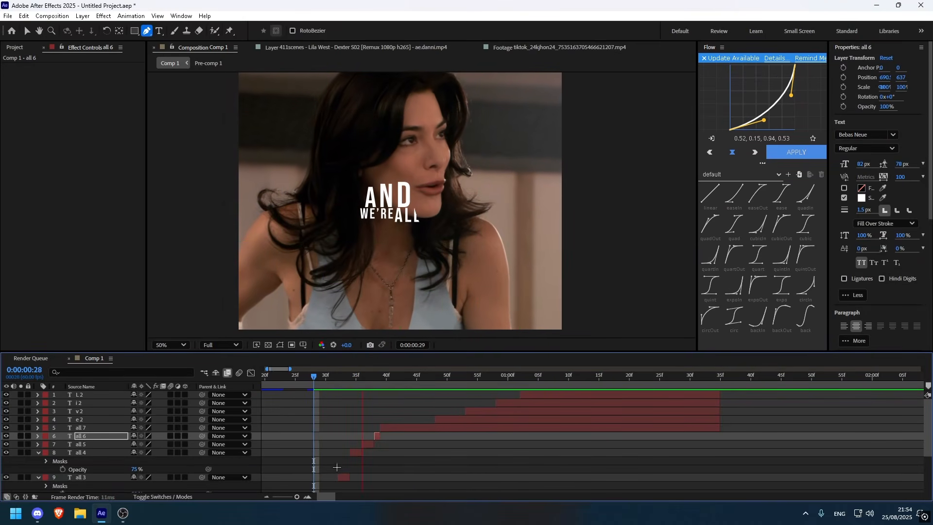
{"action": "key", "text": "space"}
Reduce the scale of the 'all 2' layer to 60% at 0:00:00:31.
{"action": "key", "text": "equal"}
{"action": "key", "text": "equal"}
{"action": "left_click_drag", "start_coordinate": [366, 376], "coordinate": [568, 391]}
{"action": "scroll", "coordinate": [594, 453], "scroll_direction": "down", "scroll_amount": 3}
{"action": "left_click", "coordinate": [566, 438]}
{"action": "key", "text": "s"}
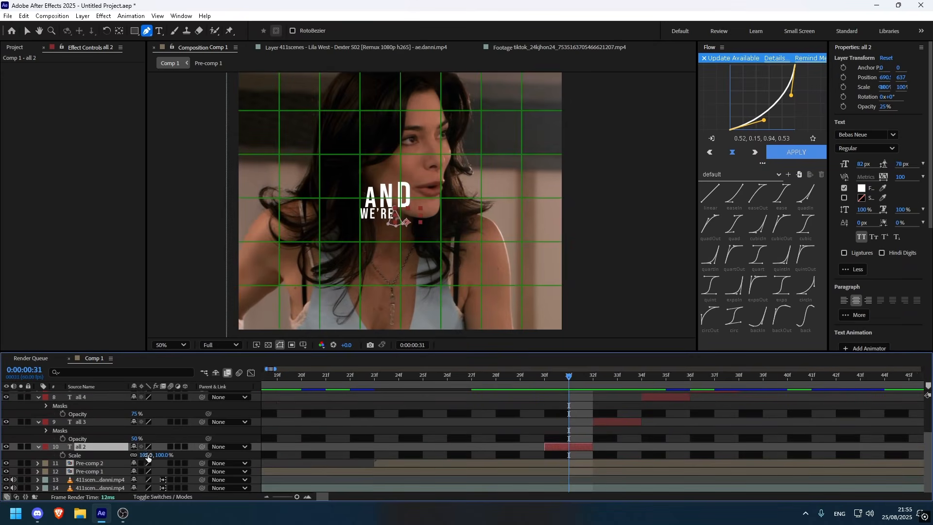
{"action": "left_click_drag", "start_coordinate": [147, 458], "coordinate": [131, 461]}
Reduce the scale of the 'all 3' layer to 67% at 0:00:00:33.
{"action": "left_click_drag", "start_coordinate": [592, 378], "coordinate": [617, 378]}
{"action": "left_click", "coordinate": [618, 422]}
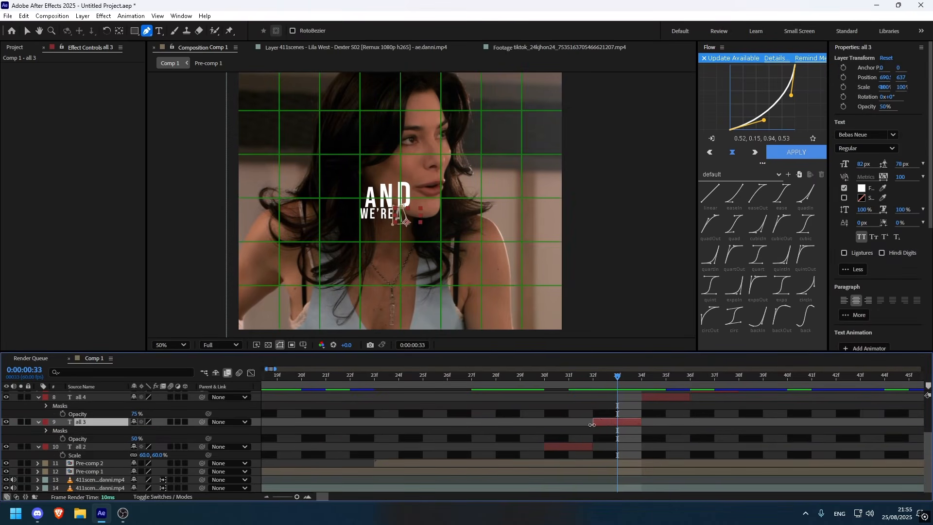
{"action": "key", "text": "s"}
{"action": "left_click_drag", "start_coordinate": [146, 438], "coordinate": [138, 443]}
Enlarge the 'all 4' layer to 131% scale and move it to a position of about 704, 656.
{"action": "scroll", "coordinate": [669, 428], "scroll_direction": "up", "scroll_amount": 2}
{"action": "left_click", "coordinate": [670, 430]}
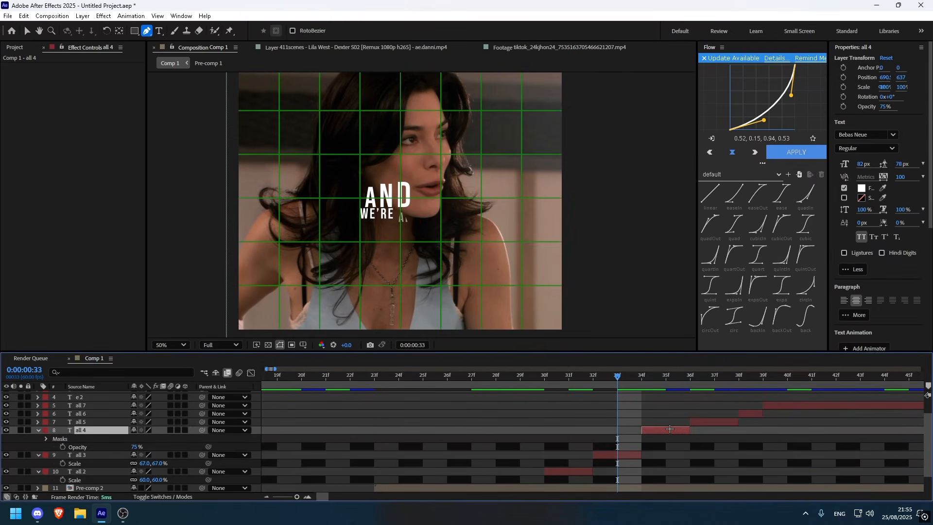
{"action": "left_click_drag", "start_coordinate": [619, 380], "coordinate": [651, 397]}
{"action": "key", "text": "s"}
{"action": "left_click_drag", "start_coordinate": [142, 439], "coordinate": [153, 438]}
{"action": "scroll", "coordinate": [384, 277], "scroll_direction": "up", "scroll_amount": 1}
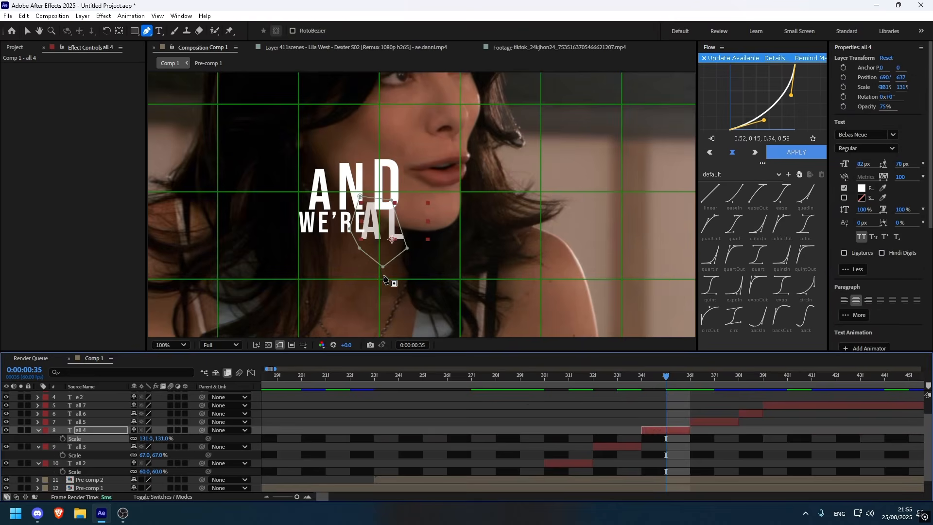
{"action": "key", "text": "v"}
{"action": "left_click_drag", "start_coordinate": [383, 229], "coordinate": [391, 238]}
Play back the 'all' animation and pre-compose its six layers, 'all 2' through 'all 7'.
{"action": "key", "text": "space"}
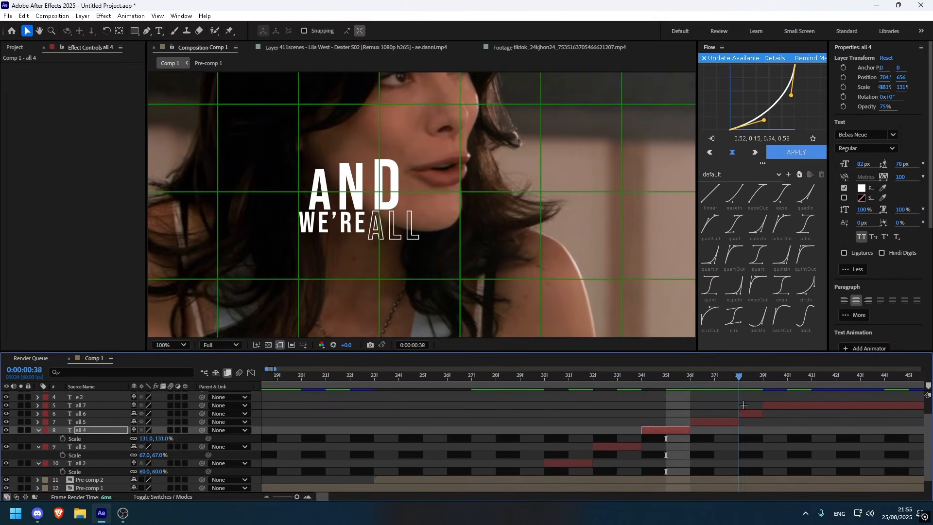
{"action": "scroll", "coordinate": [392, 414], "scroll_direction": "down", "scroll_amount": 4}
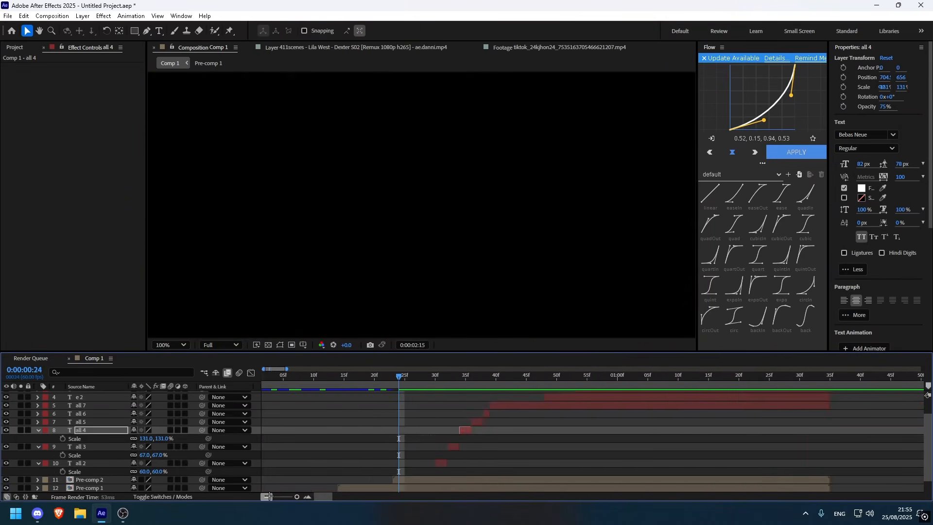
{"action": "scroll", "coordinate": [365, 283], "scroll_direction": "down", "scroll_amount": 1}
{"action": "left_click_drag", "start_coordinate": [850, 377], "coordinate": [602, 377]}
{"action": "key", "text": "space"}
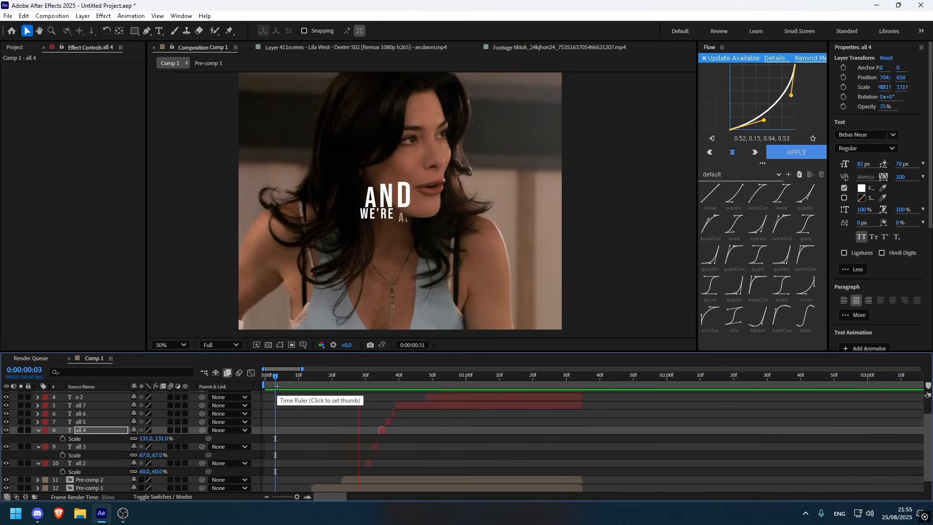
{"action": "left_click", "coordinate": [404, 406]}
{"action": "right_click", "coordinate": [368, 462]}
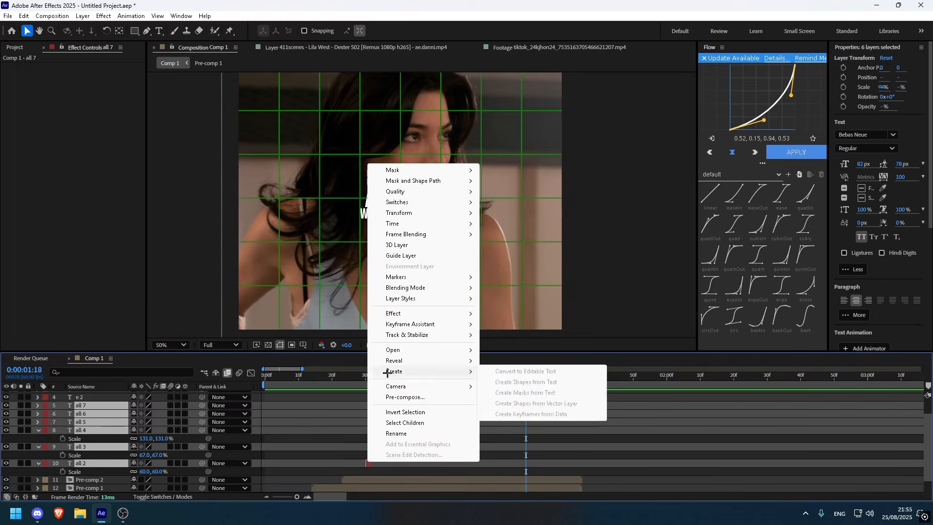
{"action": "left_click", "coordinate": [403, 394]}
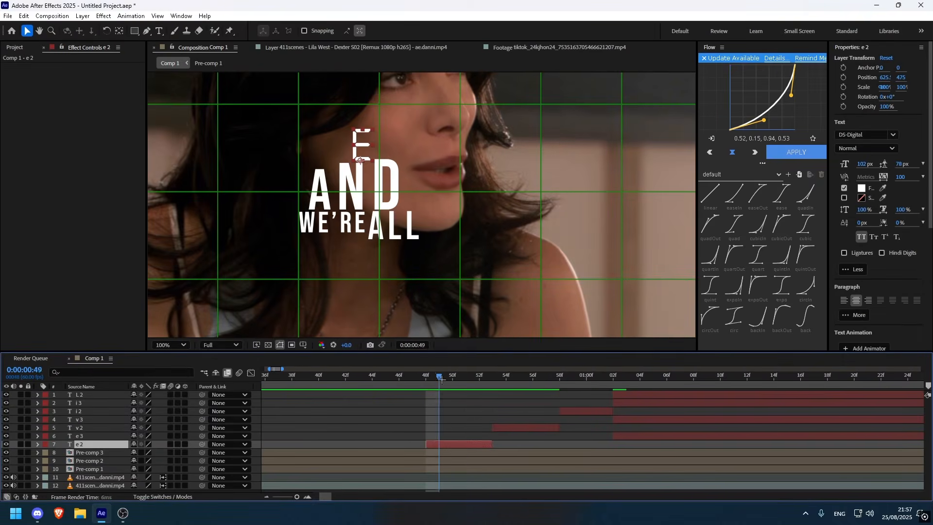
Extend 'e 2' and 'v 2' to 0:00:01:02, splitting 'e 2' at 0:00:00:53 and 0:00:00:58 and 'v 2' at 0:00:00:58.
{"action": "left_click_drag", "start_coordinate": [426, 377], "coordinate": [488, 380]}
{"action": "left_click", "coordinate": [500, 427]}
{"action": "left_click_drag", "start_coordinate": [492, 444], "coordinate": [605, 446]}
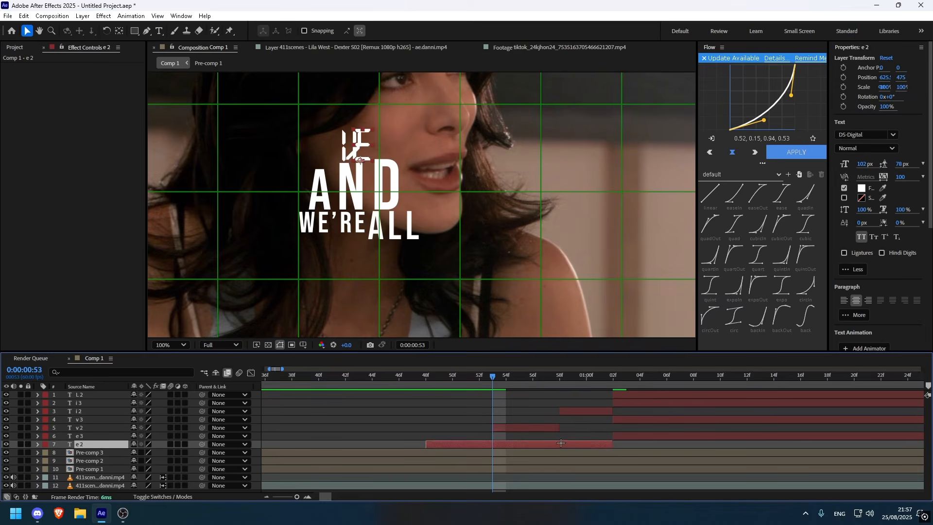
{"action": "key", "text": "ctrl+shift+d"}
{"action": "left_click_drag", "start_coordinate": [492, 376], "coordinate": [558, 396]}
{"action": "key", "text": "ctrl+shift+d"}
{"action": "left_click_drag", "start_coordinate": [558, 427], "coordinate": [613, 430]}
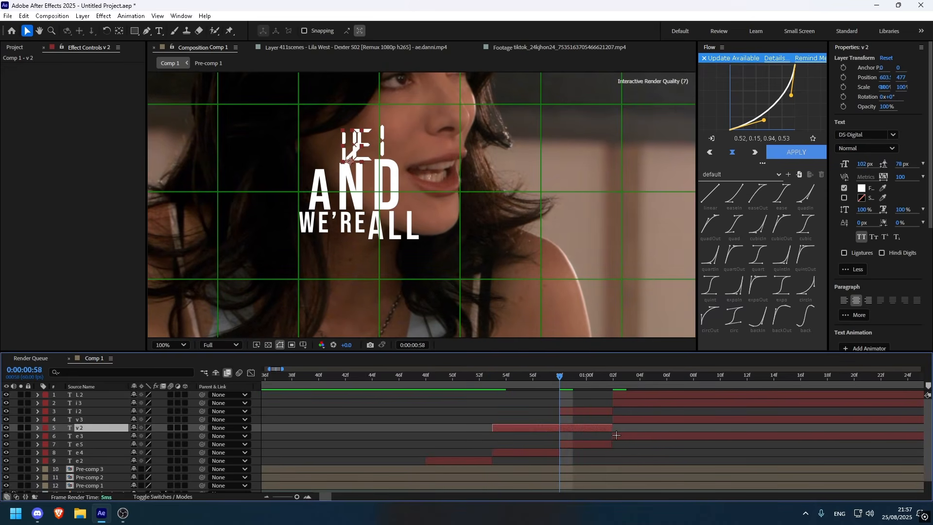
{"action": "key", "text": "ctrl+shift+d"}
Reposition 'e 4' and 'v 2' at 0:00:00:53 so the letters sit side by side as "EV" above AND.
{"action": "left_click_drag", "start_coordinate": [551, 377], "coordinate": [495, 380]}
{"action": "key", "text": "Page_Up"}
{"action": "key", "text": "Page_Up"}
{"action": "left_click", "coordinate": [512, 435]}
{"action": "key", "text": "period"}
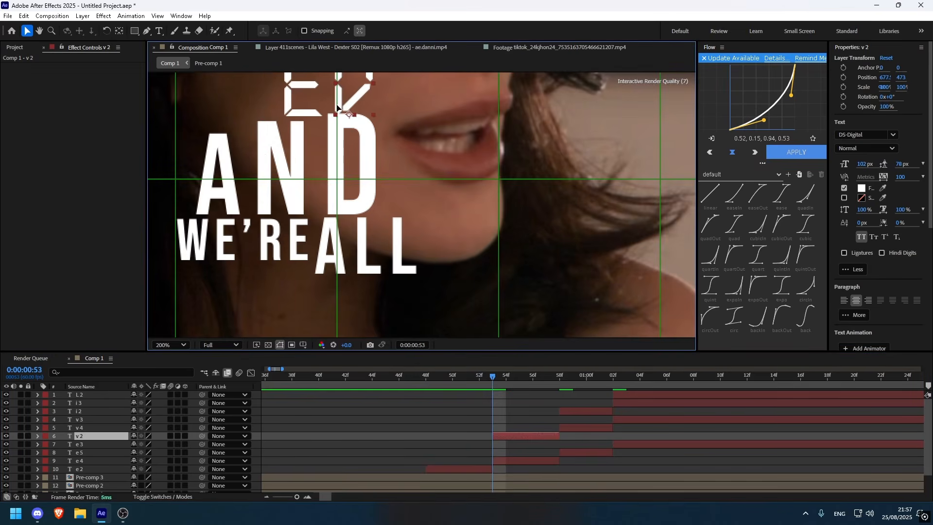
{"action": "left_click", "coordinate": [270, 116]}
{"action": "left_click_drag", "start_coordinate": [270, 116], "coordinate": [293, 110]}
{"action": "key", "text": "comma"}
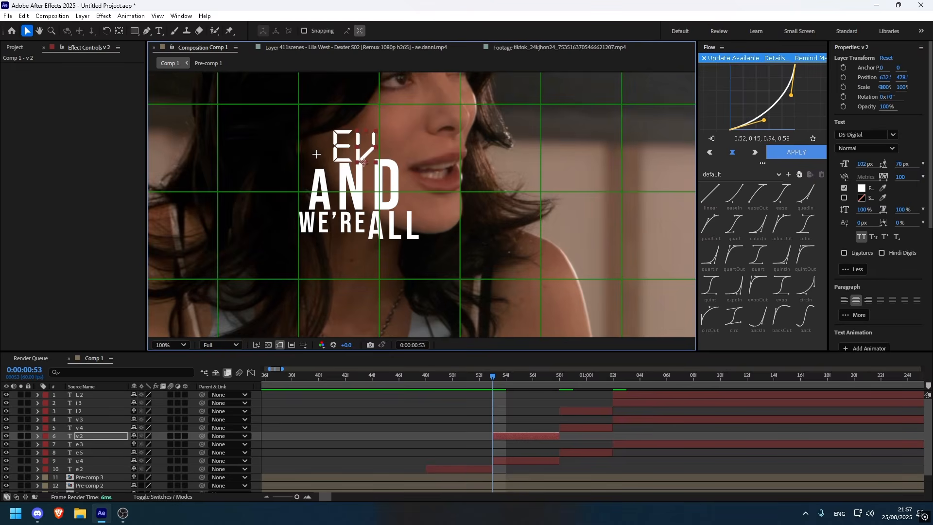
Arrange 'e 5', 'v 4' and 'i 2' closely together at 0:00:00:58 to spell "EVI" above AND.
{"action": "left_click_drag", "start_coordinate": [490, 377], "coordinate": [553, 380]}
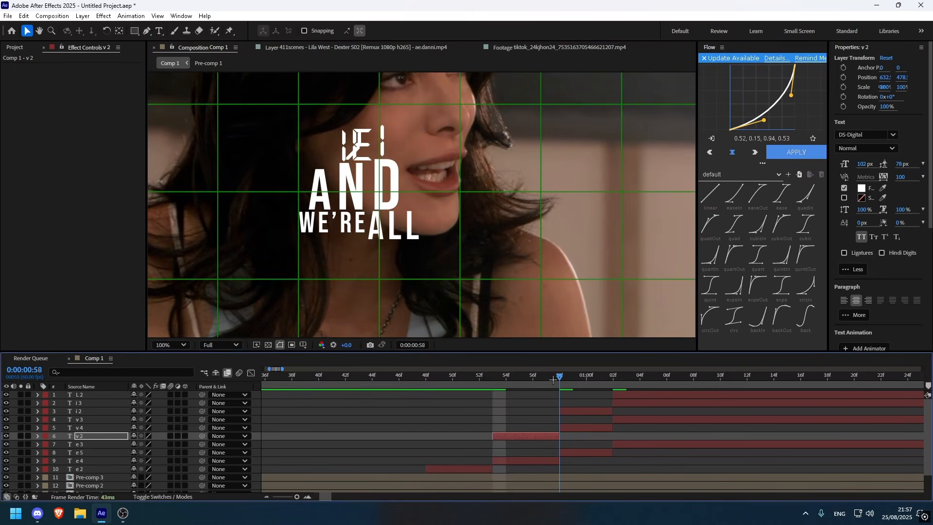
{"action": "left_click", "coordinate": [346, 194]}
{"action": "left_click_drag", "start_coordinate": [360, 156], "coordinate": [329, 159]}
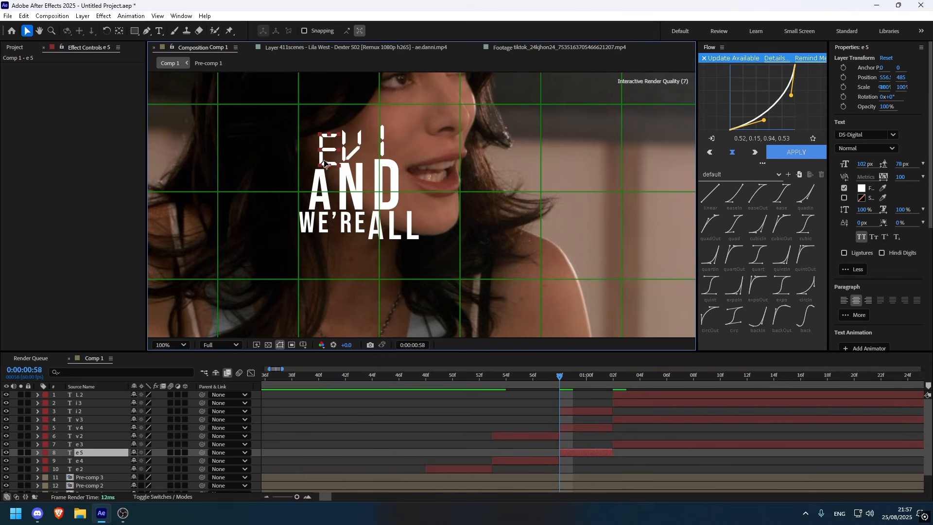
{"action": "left_click", "coordinate": [351, 157]}
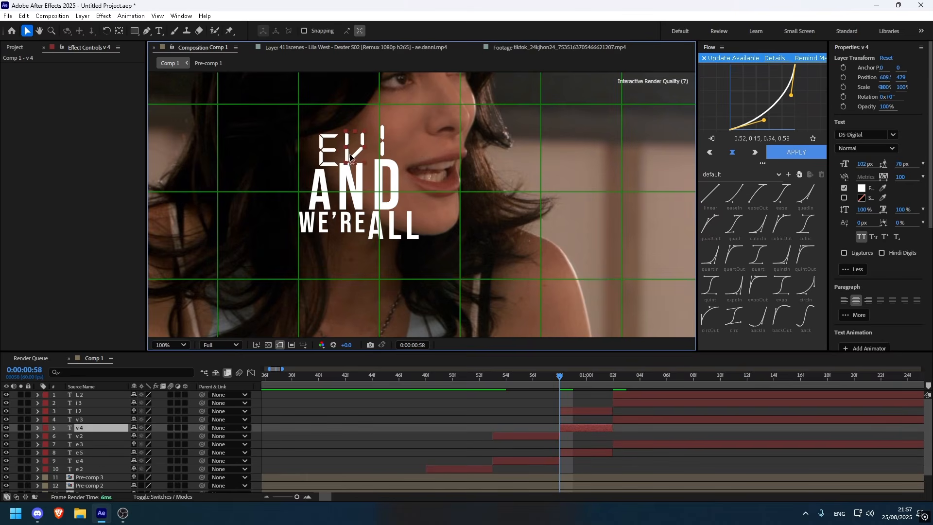
{"action": "left_click", "coordinate": [379, 150]}
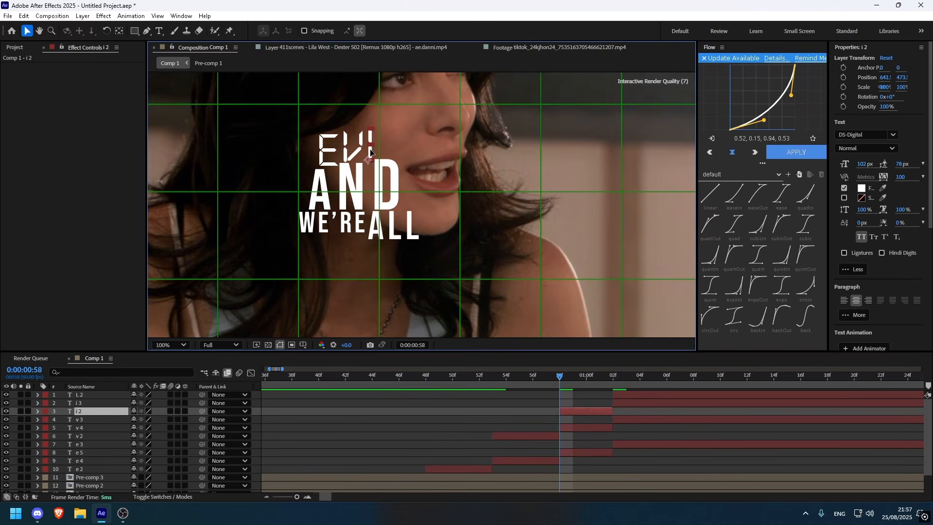
Play back the "EVIL" animation and pre-compose its ten letter layers as Pre-comp 4, moving all attributes.
{"action": "left_click_drag", "start_coordinate": [556, 377], "coordinate": [358, 376]}
{"action": "key", "text": "space"}
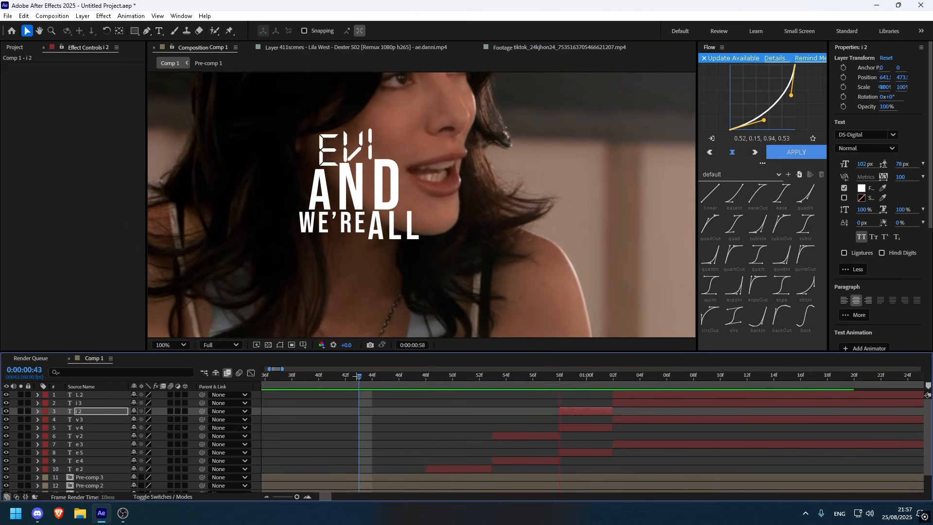
{"action": "key", "text": "space"}
{"action": "left_click", "coordinate": [270, 496]}
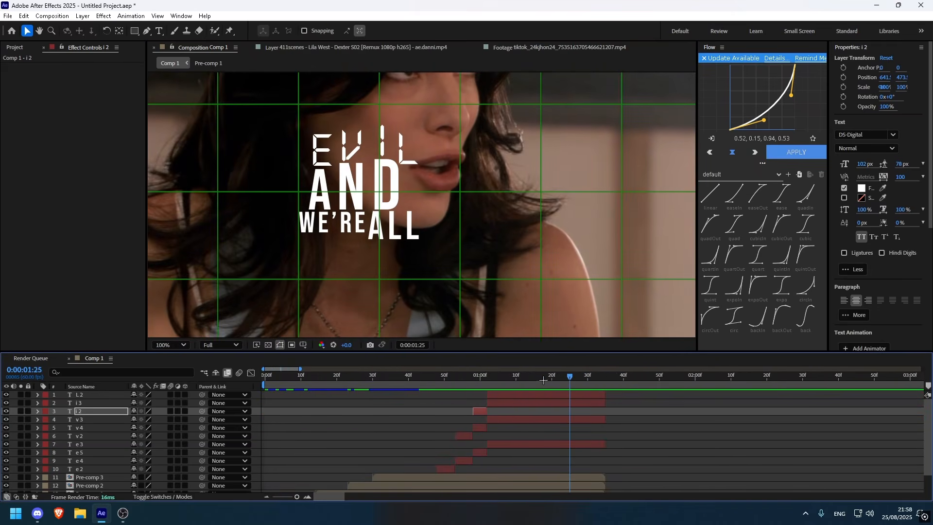
{"action": "key", "text": "space"}
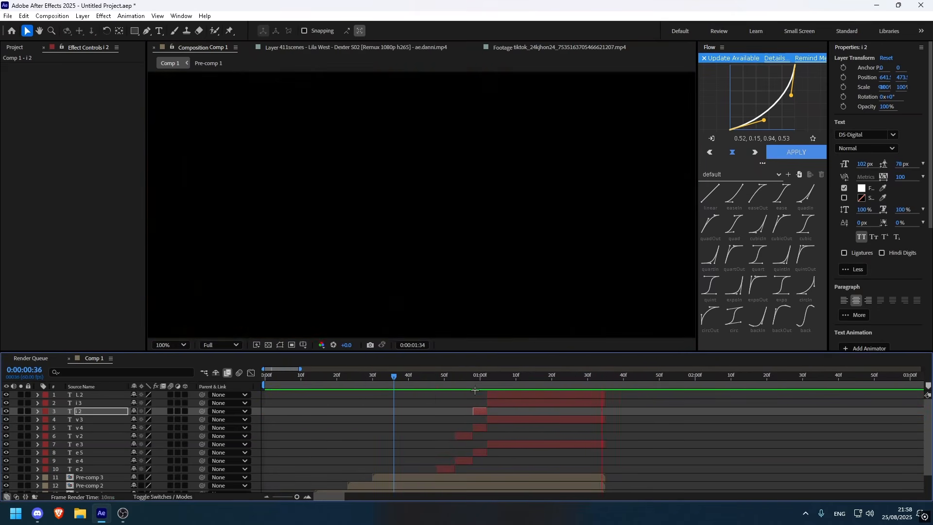
{"action": "left_click_drag", "start_coordinate": [686, 379], "coordinate": [437, 391]}
{"action": "left_click", "coordinate": [509, 397]}
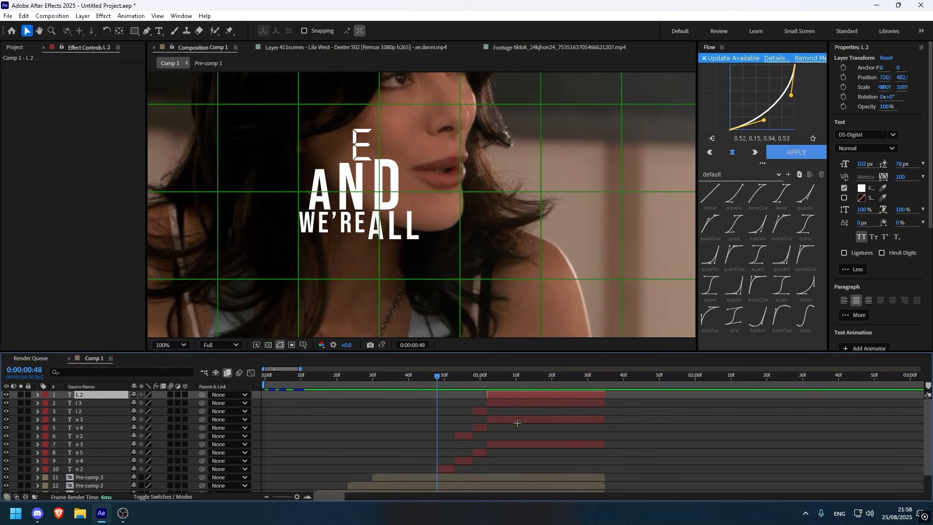
{"action": "left_click", "coordinate": [436, 465], "text": "shift"}
{"action": "right_click", "coordinate": [438, 465]}
{"action": "left_click", "coordinate": [476, 405]}
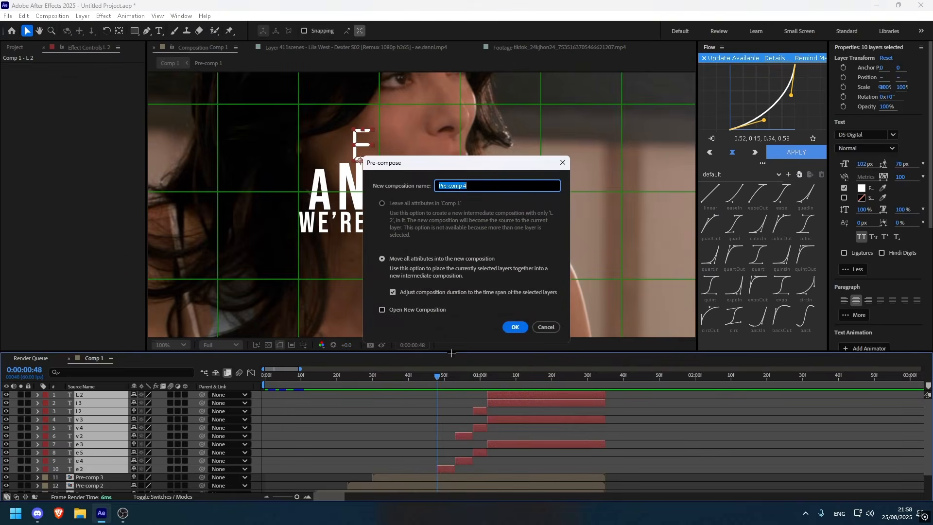
{"action": "left_click", "coordinate": [515, 328]}
Pre-compose Pre-comp 1 through Pre-comp 4 together into Pre-comp 5.
{"action": "left_click_drag", "start_coordinate": [438, 384], "coordinate": [291, 384]}
{"action": "left_click", "coordinate": [412, 419]}
{"action": "left_click", "coordinate": [445, 395], "text": "shift"}
{"action": "right_click", "coordinate": [446, 394]}
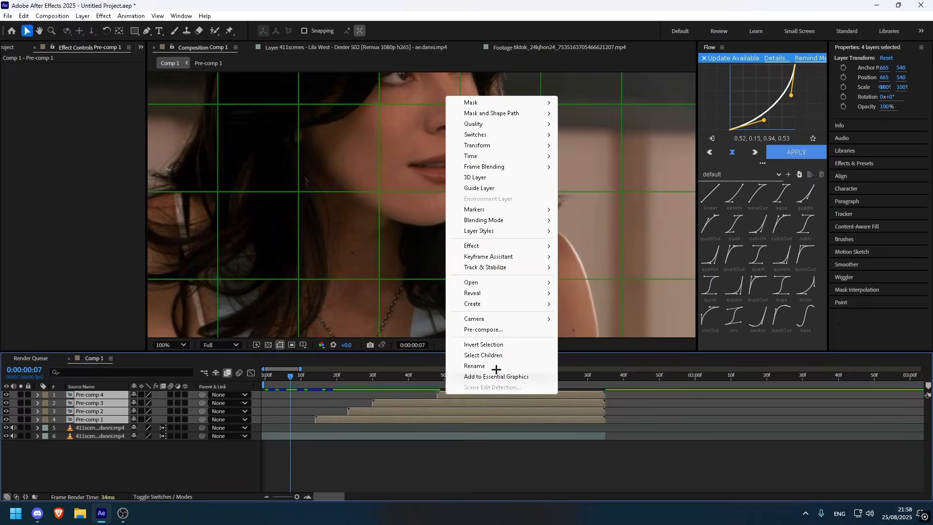
{"action": "left_click", "coordinate": [482, 330]}
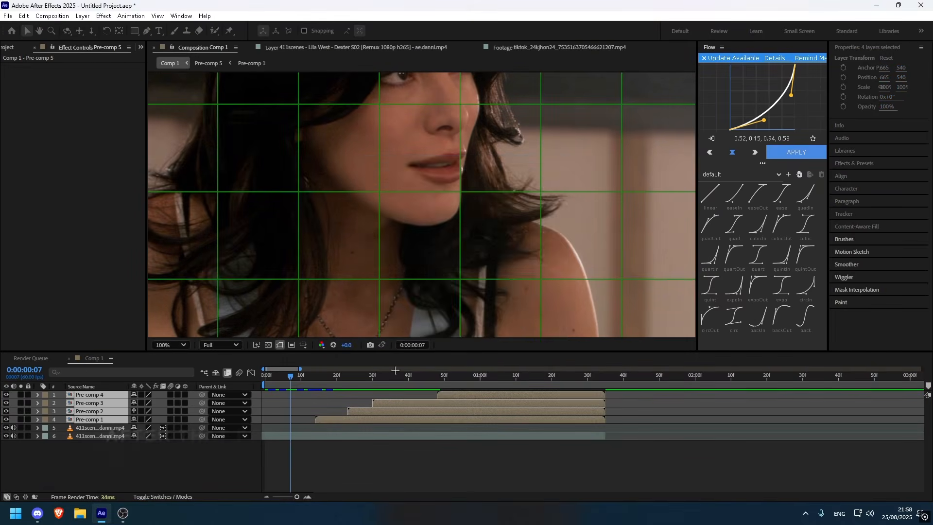
Add a null object at 0:00:00:14, where the text starts, and trim off its excess end.
{"action": "mouse_move", "coordinate": [302, 376]}
{"action": "left_mouse_down"}
{"action": "mouse_move", "coordinate": [531, 371]}
{"action": "mouse_move", "coordinate": [314, 370]}
{"action": "left_mouse_up"}
{"action": "scroll", "coordinate": [338, 136], "scroll_direction": "down", "scroll_amount": 1}
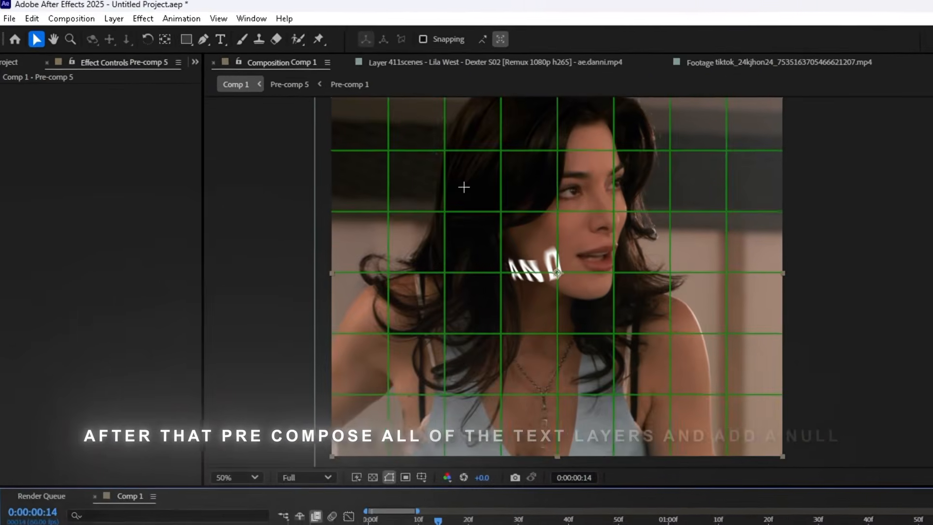
{"action": "left_click", "coordinate": [134, 20]}
{"action": "mouse_move", "coordinate": [127, 34]}
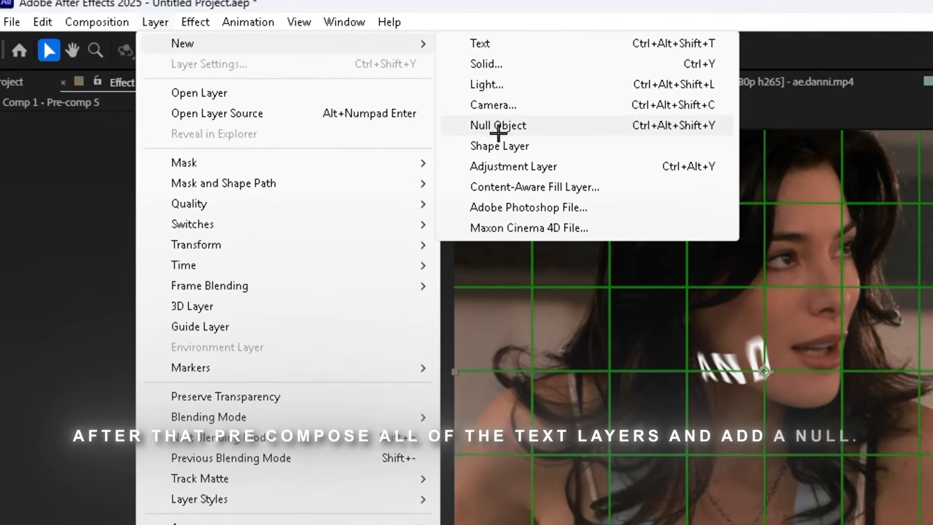
{"action": "left_click", "coordinate": [438, 115]}
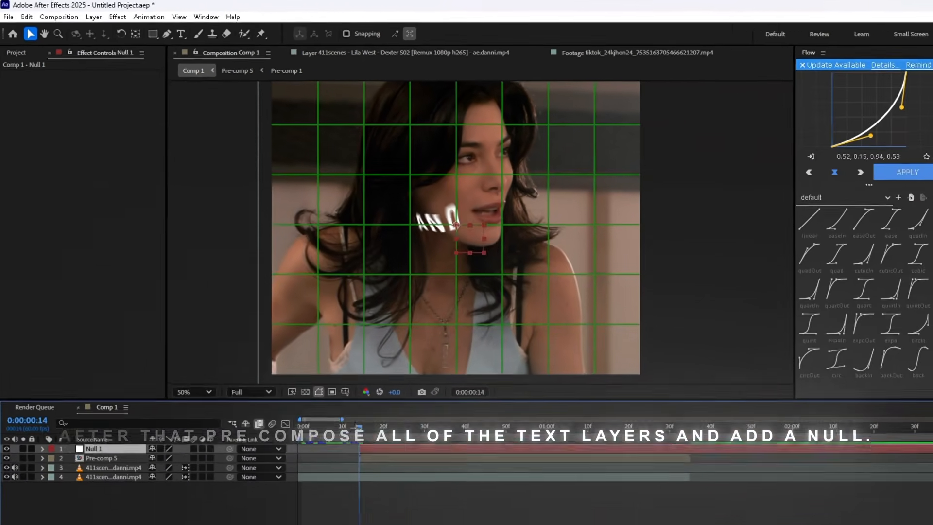
{"action": "left_click_drag", "start_coordinate": [355, 426], "coordinate": [494, 429]}
{"action": "key", "text": "ctrl+shift+d"}
{"action": "key", "text": "Delete"}
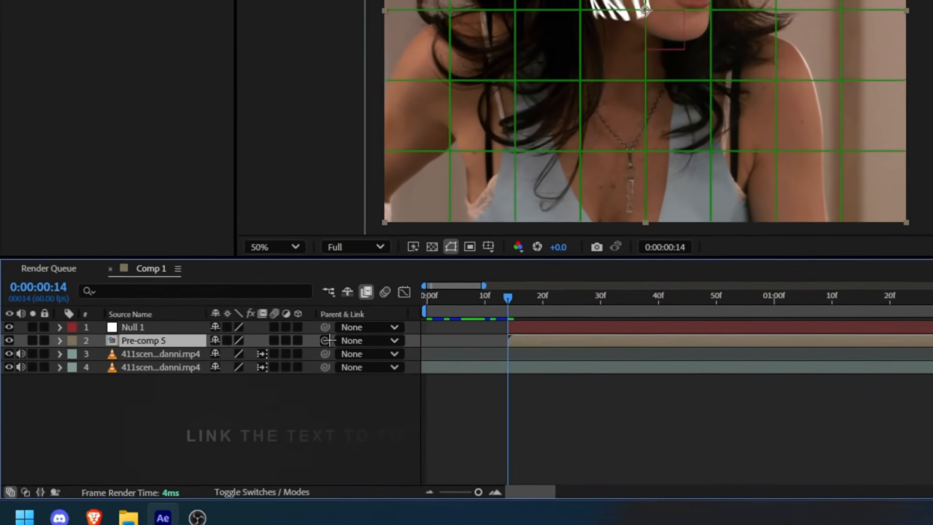
Parent Pre-comp 5 to Null 1 and start a motion track on the Dexter footage layer.
{"action": "left_click_drag", "start_coordinate": [325, 340], "coordinate": [136, 327]}
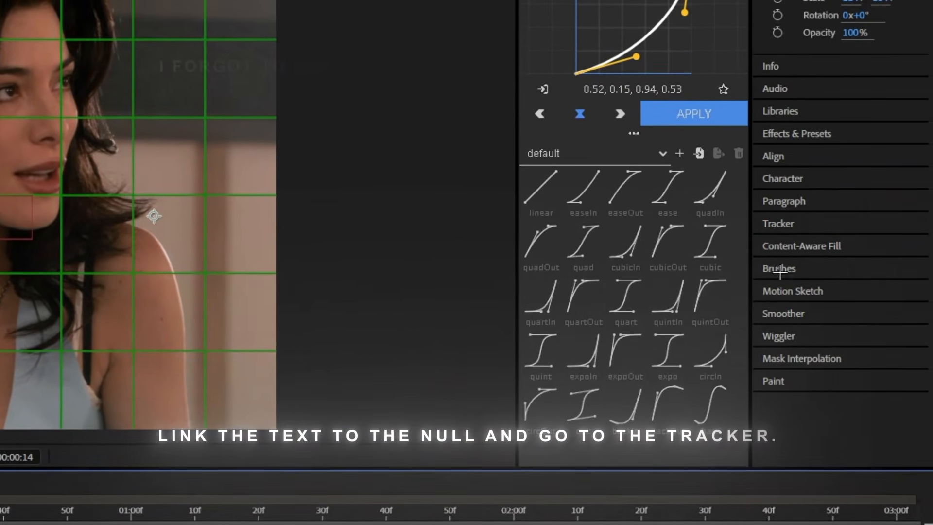
{"action": "left_click", "coordinate": [788, 224]}
{"action": "left_click", "coordinate": [781, 152]}
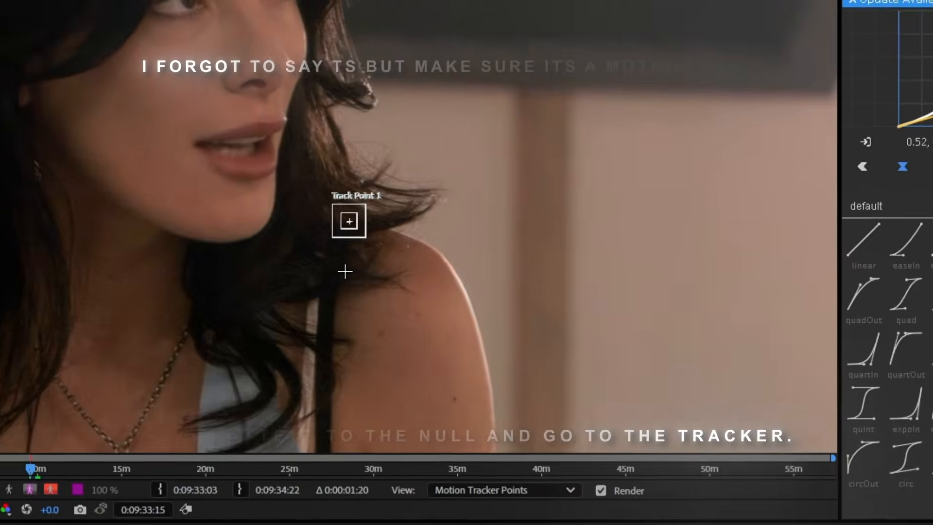
Enlarge Track Point 1's search region, place the tracker on the dark spot on the door frame, and analyze forward.
{"action": "scroll", "coordinate": [345, 271], "scroll_direction": "up", "scroll_amount": 1}
{"action": "left_click_drag", "start_coordinate": [401, 287], "coordinate": [266, 160]}
{"action": "scroll", "coordinate": [474, 235], "scroll_direction": "down", "scroll_amount": 4}
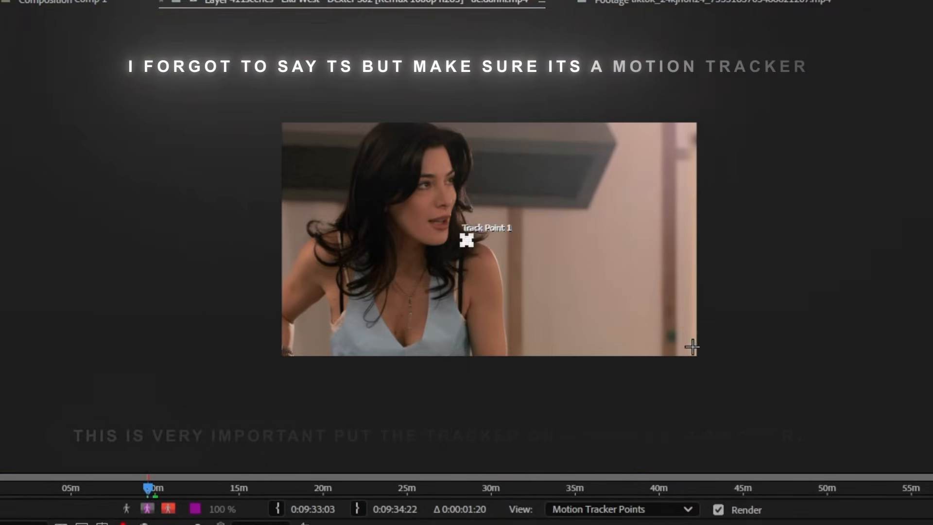
{"action": "scroll", "coordinate": [481, 258], "scroll_direction": "up", "scroll_amount": 4}
{"action": "left_click_drag", "start_coordinate": [484, 258], "coordinate": [546, 315]}
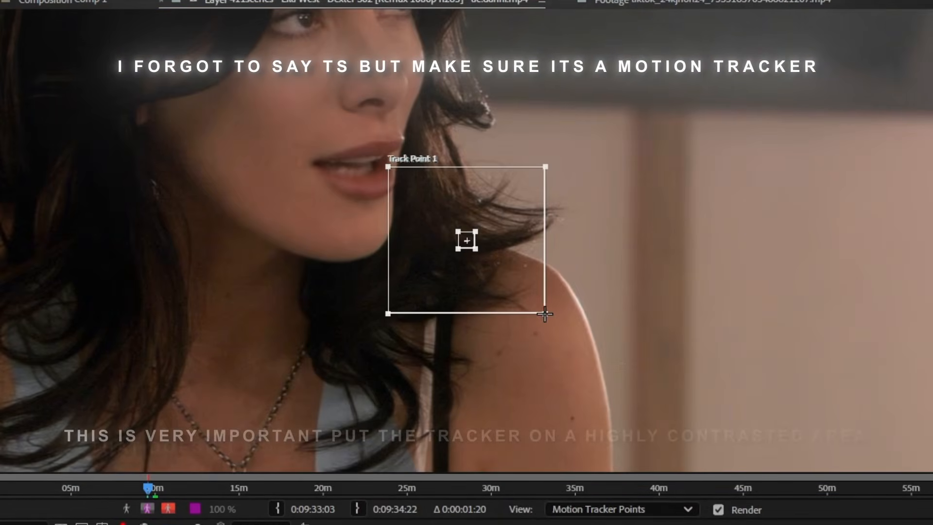
{"action": "left_click_drag", "start_coordinate": [481, 251], "coordinate": [869, 407]}
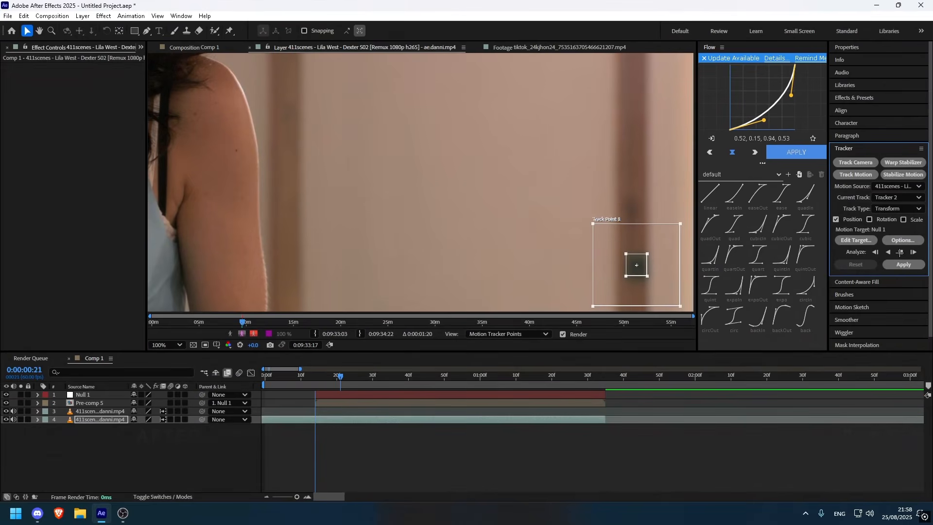
{"action": "left_click", "coordinate": [900, 252]}
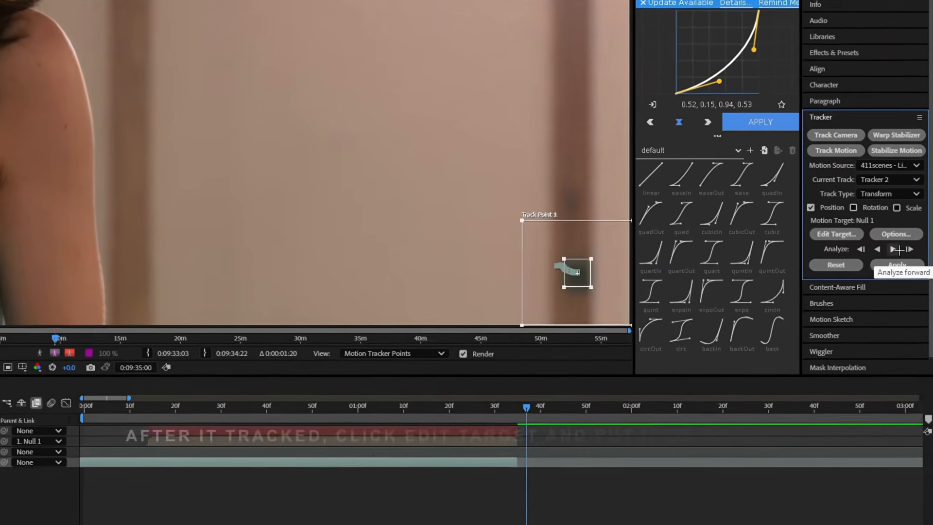
Set the motion target to the Null 1 layer and apply the tracking data in the X and Y dimensions.
{"action": "left_click", "coordinate": [901, 265]}
{"action": "left_click", "coordinate": [343, 266]}
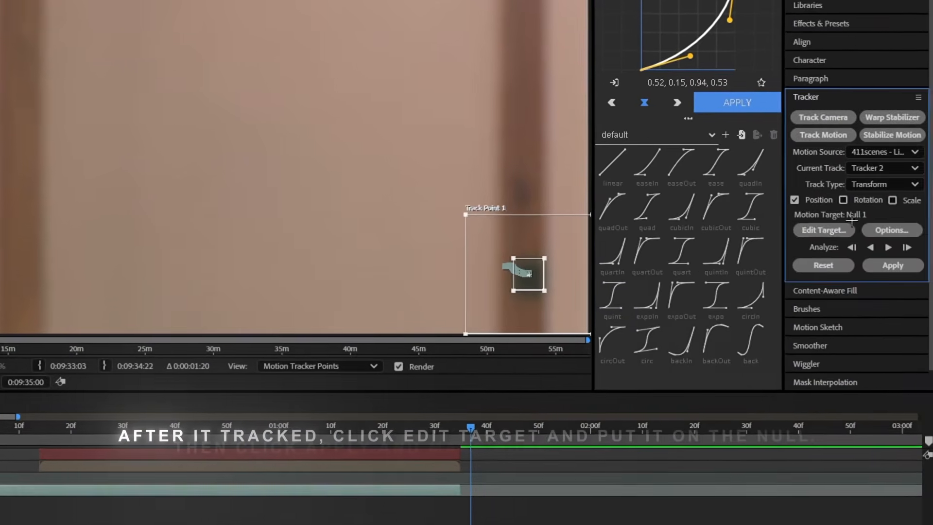
{"action": "left_click", "coordinate": [828, 232]}
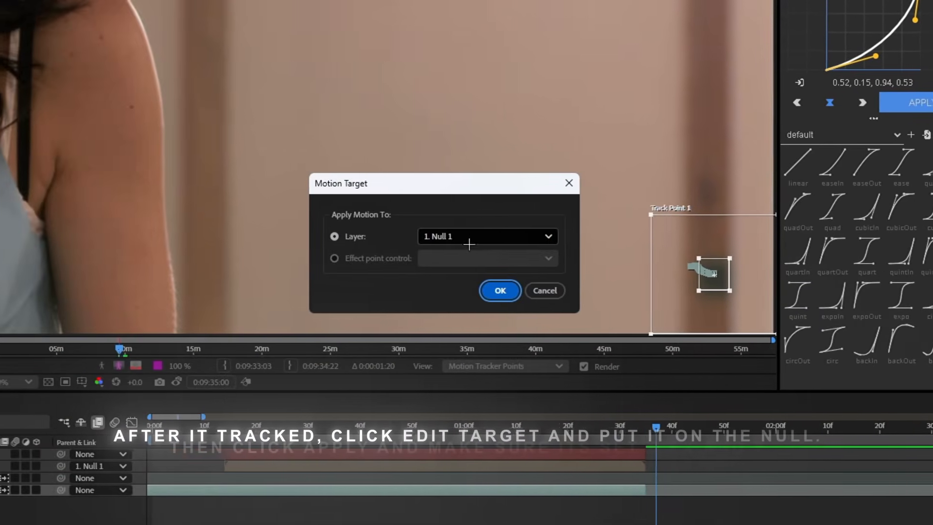
{"action": "left_click", "coordinate": [469, 242]}
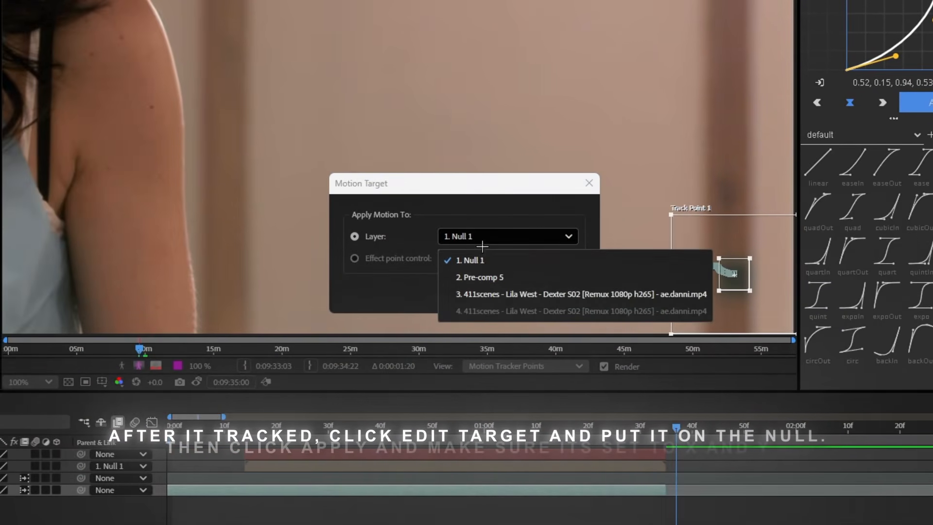
{"action": "left_click", "coordinate": [487, 259]}
{"action": "left_click", "coordinate": [521, 290]}
{"action": "left_click", "coordinate": [903, 265]}
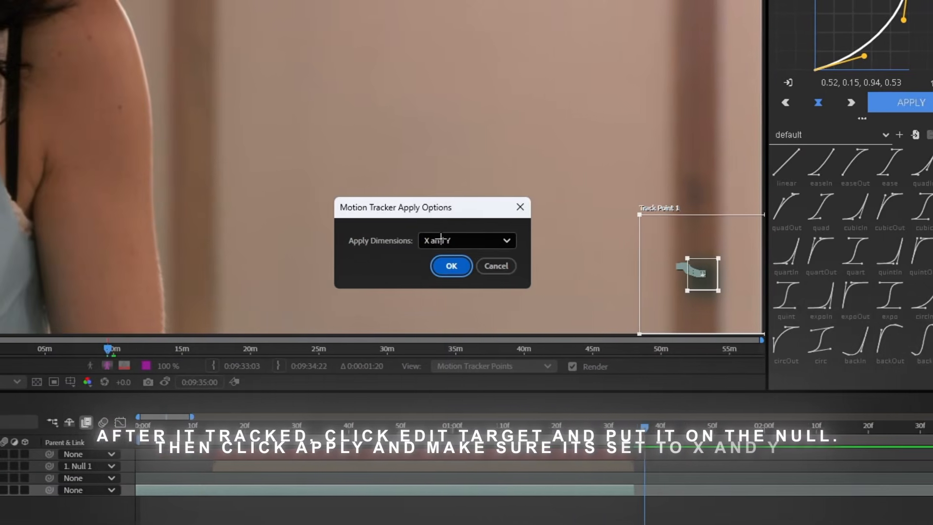
{"action": "left_click", "coordinate": [359, 241]}
{"action": "left_click", "coordinate": [336, 266]}
{"action": "left_click", "coordinate": [344, 266]}
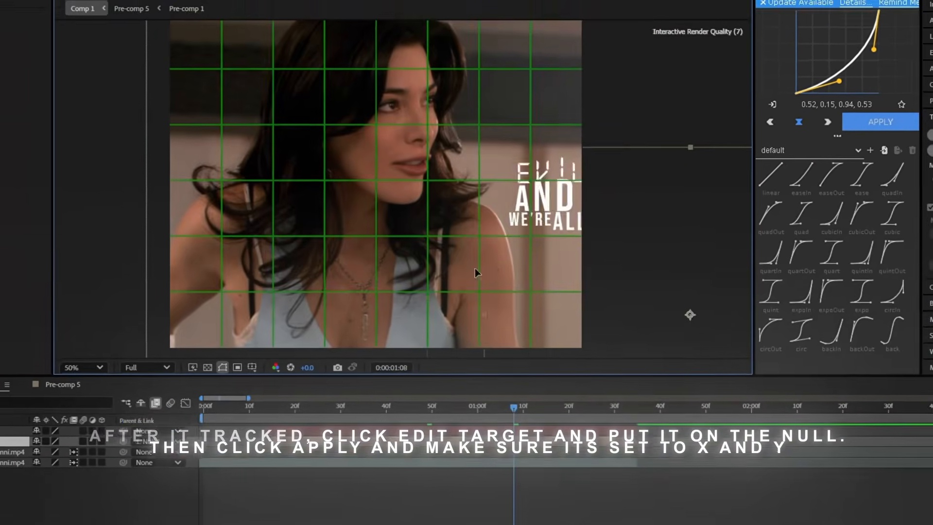
Move the Pre-comp 5 text onto the woman's neck and play back the tracked motion from 0:00:00:14.
{"action": "left_click_drag", "start_coordinate": [489, 277], "coordinate": [342, 295]}
{"action": "mouse_move", "coordinate": [514, 412]}
{"action": "left_mouse_down"}
{"action": "mouse_move", "coordinate": [530, 417]}
{"action": "mouse_move", "coordinate": [501, 417]}
{"action": "left_mouse_up"}
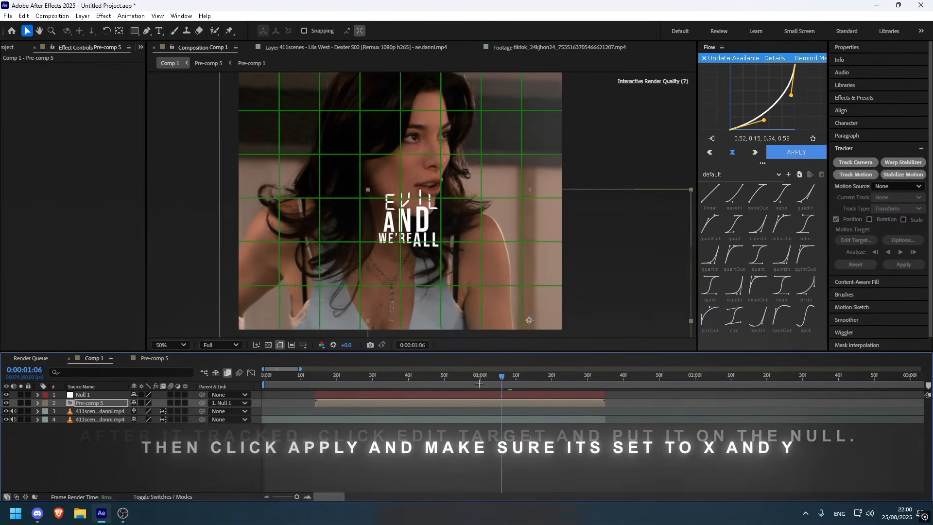
{"action": "left_click_drag", "start_coordinate": [498, 383], "coordinate": [314, 382]}
{"action": "left_click_drag", "start_coordinate": [372, 388], "coordinate": [314, 391]}
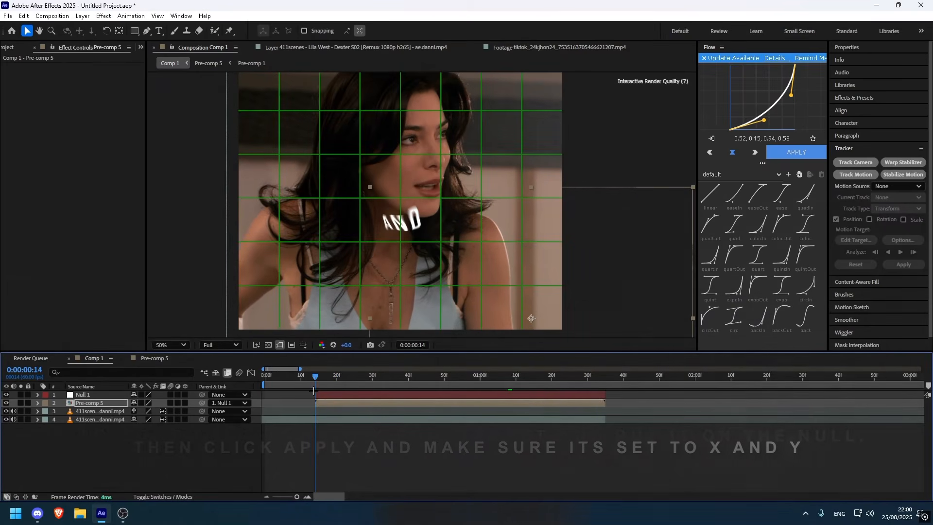
{"action": "key", "text": "space"}
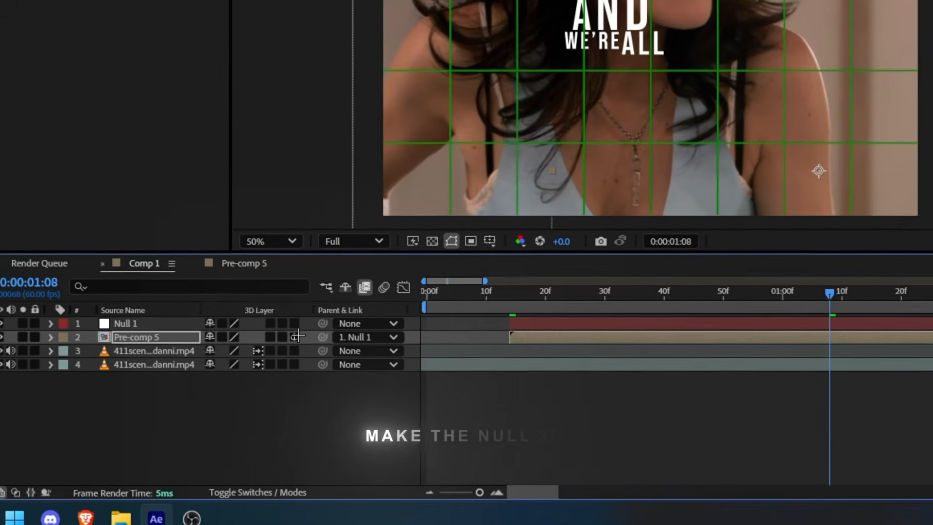
Make Pre-comp 5 a 3D layer, scale it to 81%, and rotate it so the text slants in perspective.
{"action": "left_click", "coordinate": [279, 347]}
{"action": "left_click_drag", "start_coordinate": [826, 199], "coordinate": [831, 193]}
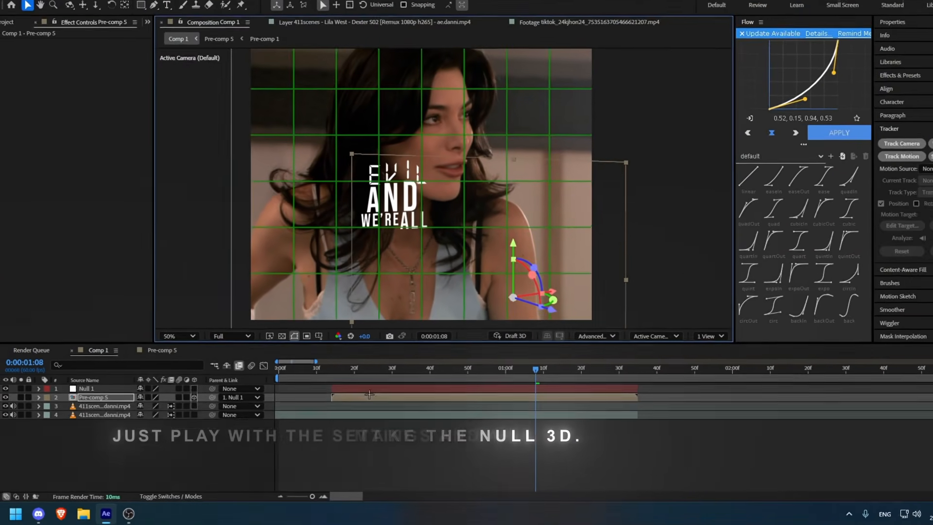
{"action": "key", "text": "s"}
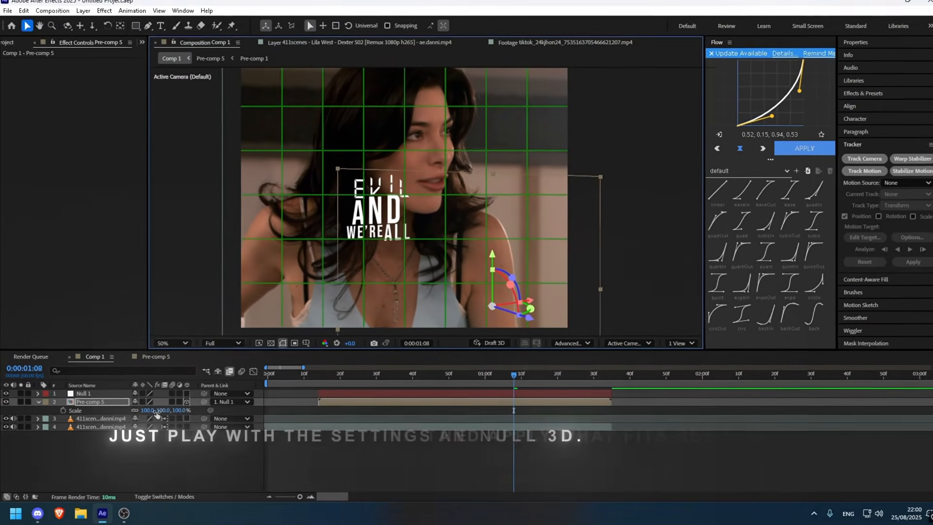
{"action": "left_click_drag", "start_coordinate": [165, 406], "coordinate": [154, 406]}
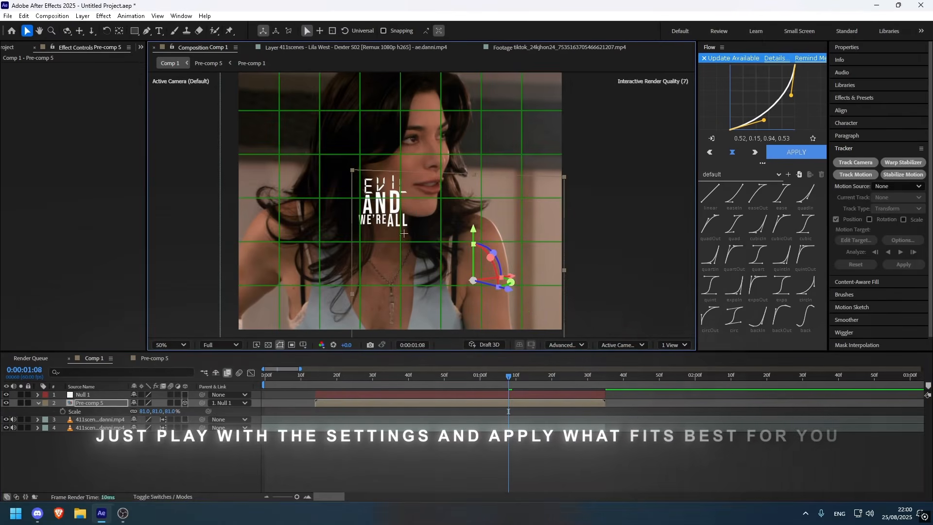
{"action": "left_click_drag", "start_coordinate": [494, 256], "coordinate": [490, 264]}
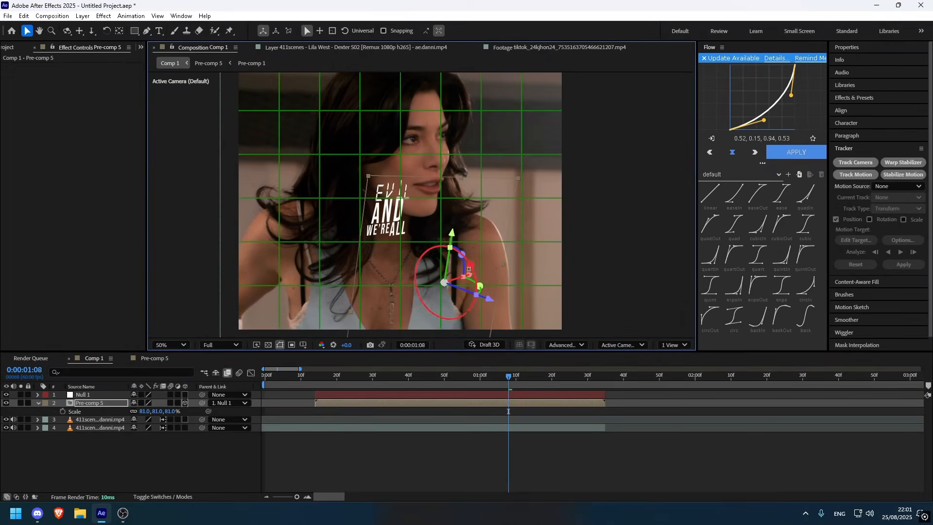
Compare the slanted text with the TikTok reference footage and play back the tracked animation in Comp 1.
{"action": "left_click", "coordinate": [493, 47]}
{"action": "left_click", "coordinate": [201, 47]}
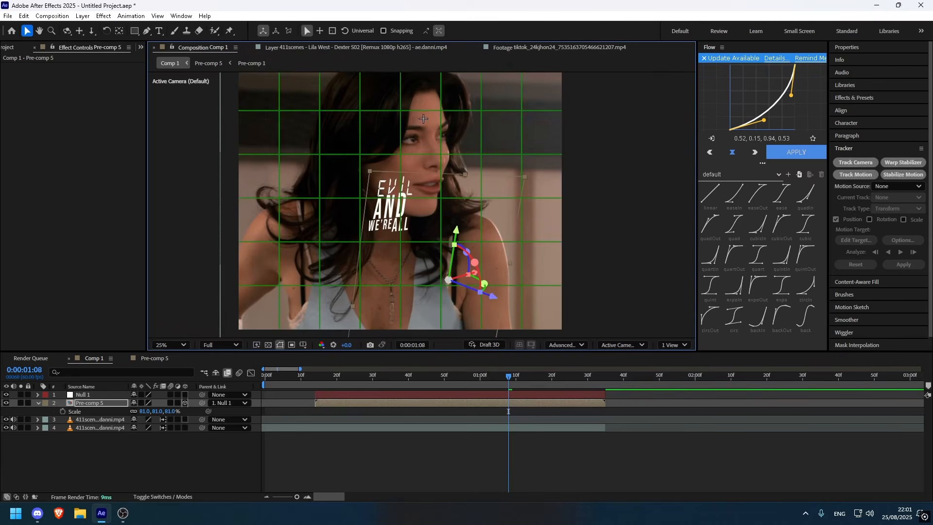
{"action": "key", "text": "space"}
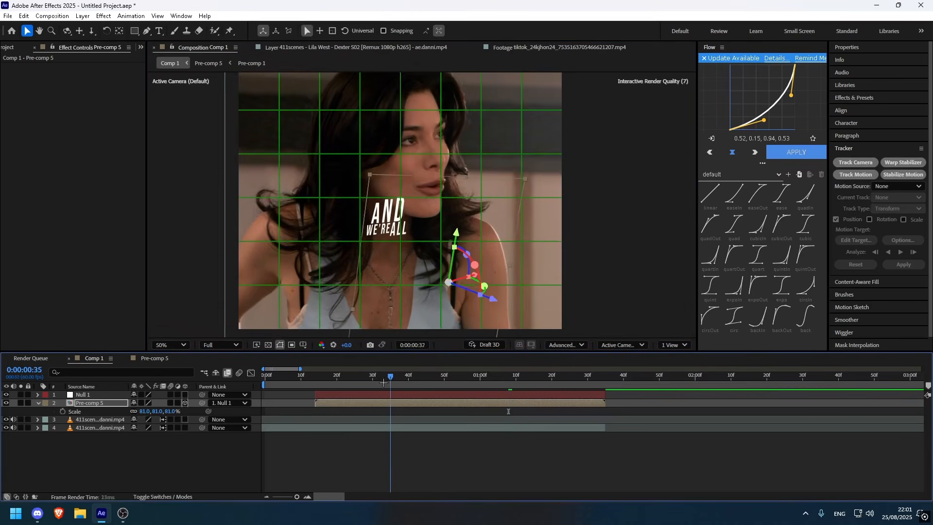
{"action": "key", "text": "space"}
{"action": "key", "text": "space"}
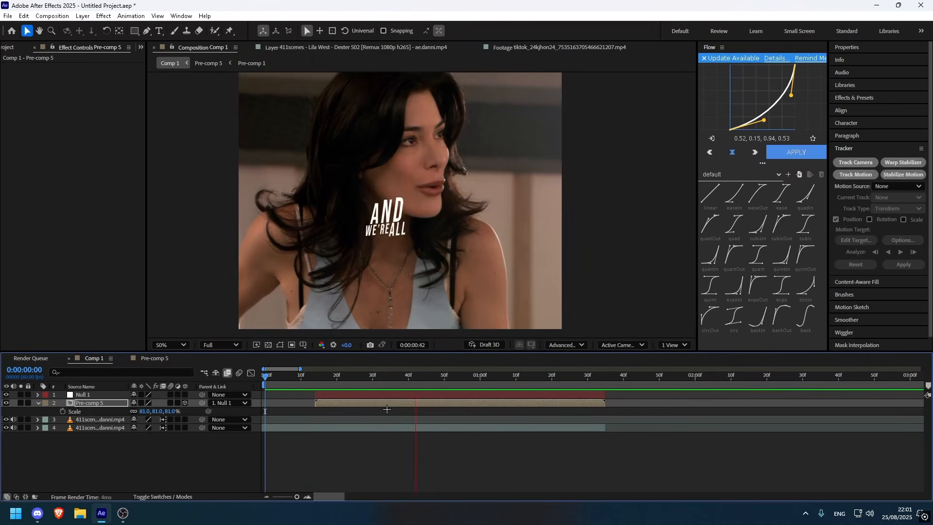
{"action": "key", "text": "space"}
{"action": "left_click", "coordinate": [387, 384]}
{"action": "key", "text": "space"}
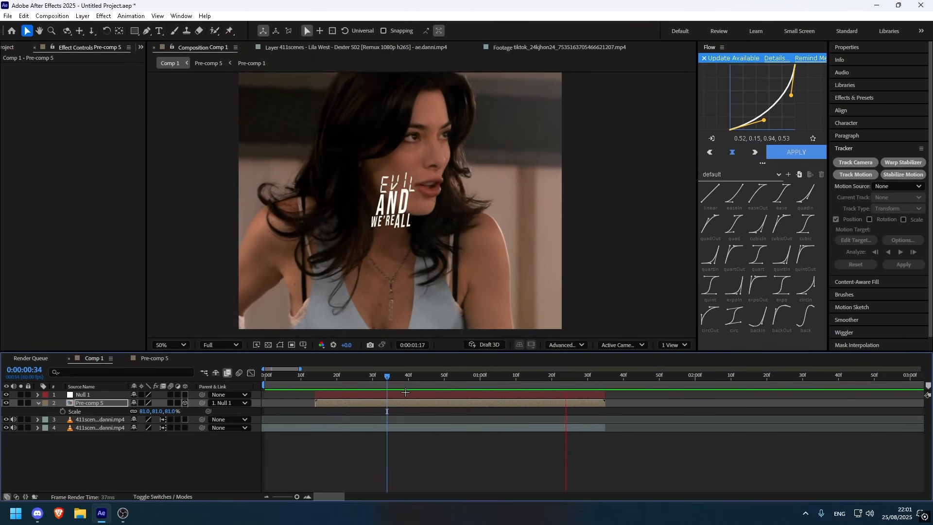
{"action": "left_click", "coordinate": [640, 375]}
{"action": "key", "text": "space"}
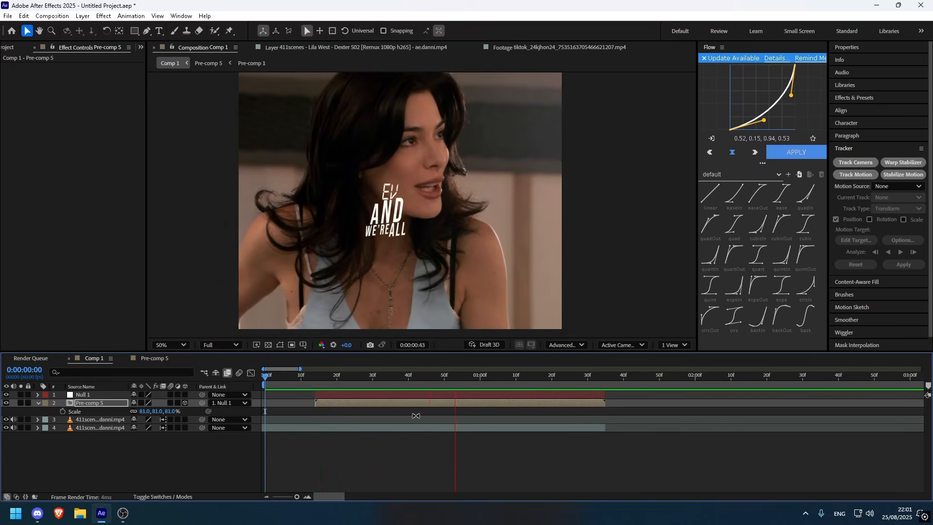
{"action": "key", "text": "space"}
Pre-compose Null 1 and Pre-comp 5 together.
{"action": "right_click", "coordinate": [566, 396]}
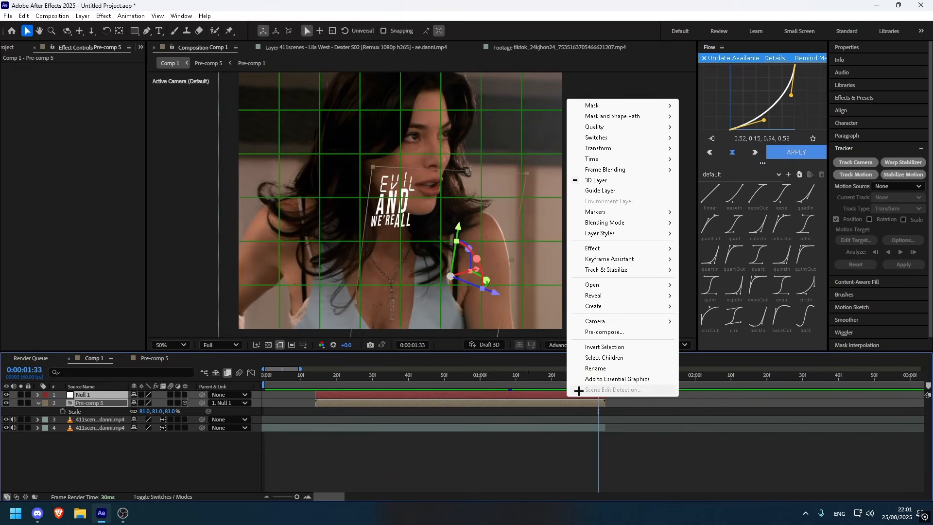
{"action": "left_click", "coordinate": [604, 332]}
{"action": "left_click", "coordinate": [510, 325]}
Add Deep Glow 2 to Pre-comp 6 with a radius of 500 and an exposure of 0.15.
{"action": "key", "text": "ctrl+space"}
{"action": "type", "text": "d"}
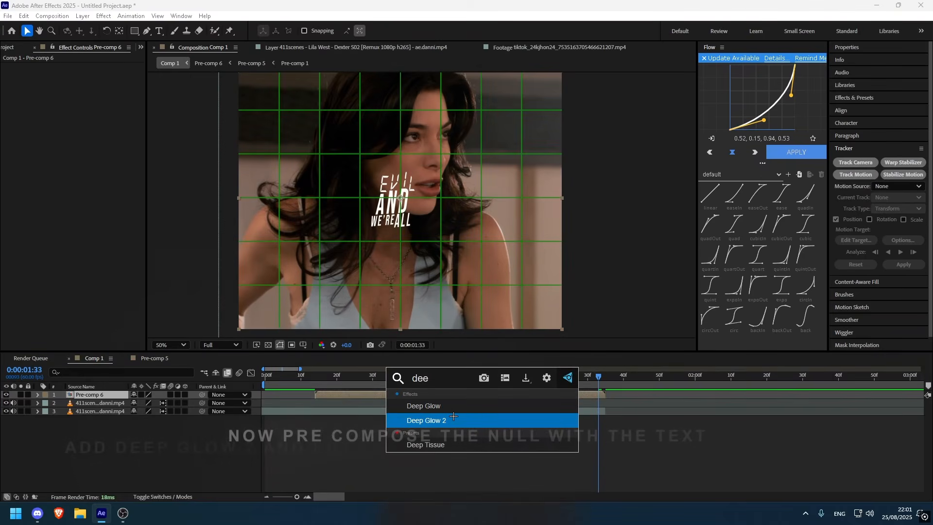
{"action": "left_click", "coordinate": [454, 420]}
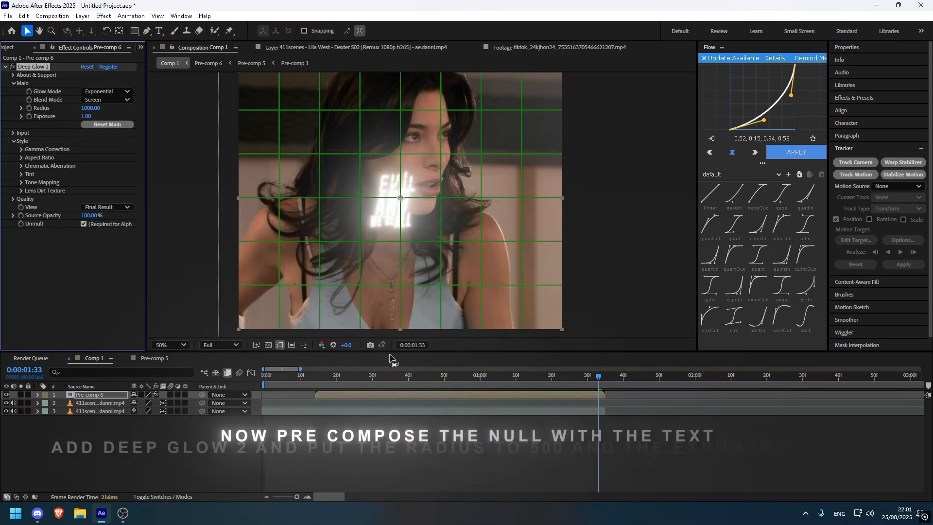
{"action": "left_click", "coordinate": [91, 108]}
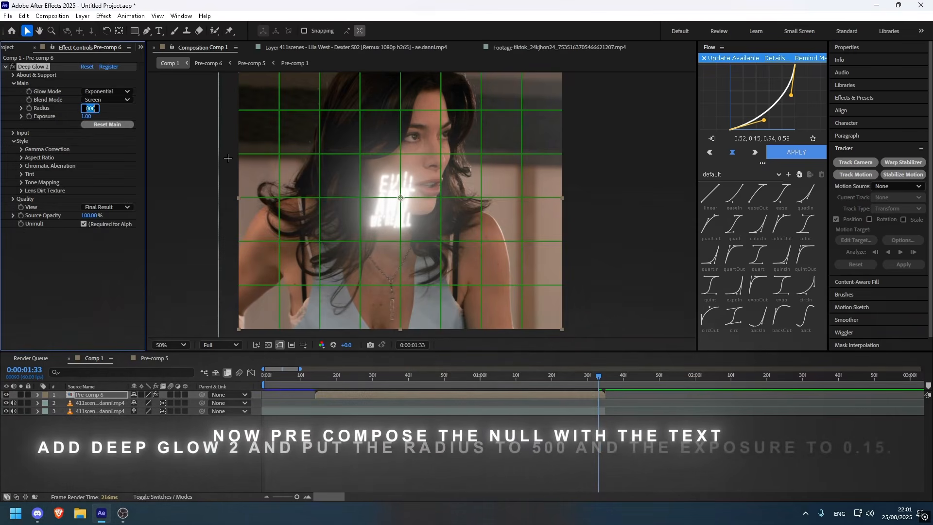
{"action": "key", "text": "Return"}
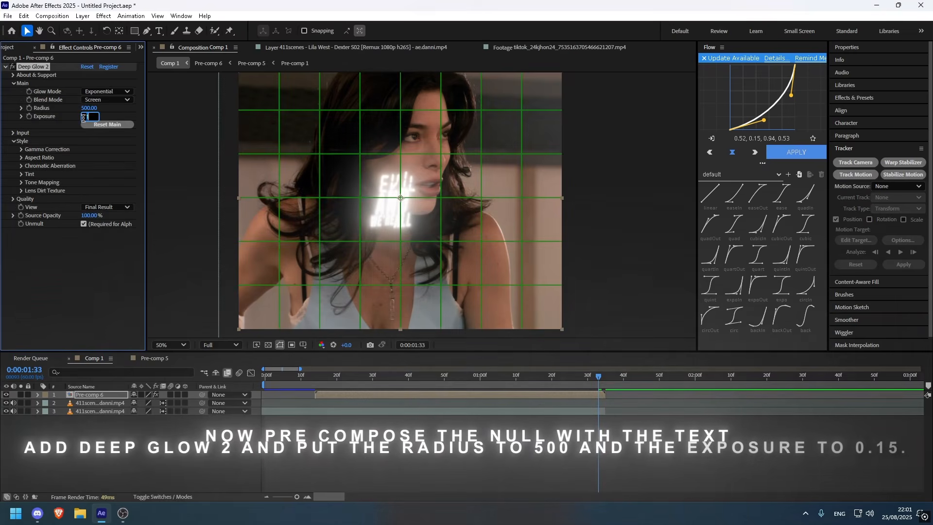
{"action": "type", "text": "0.1"}
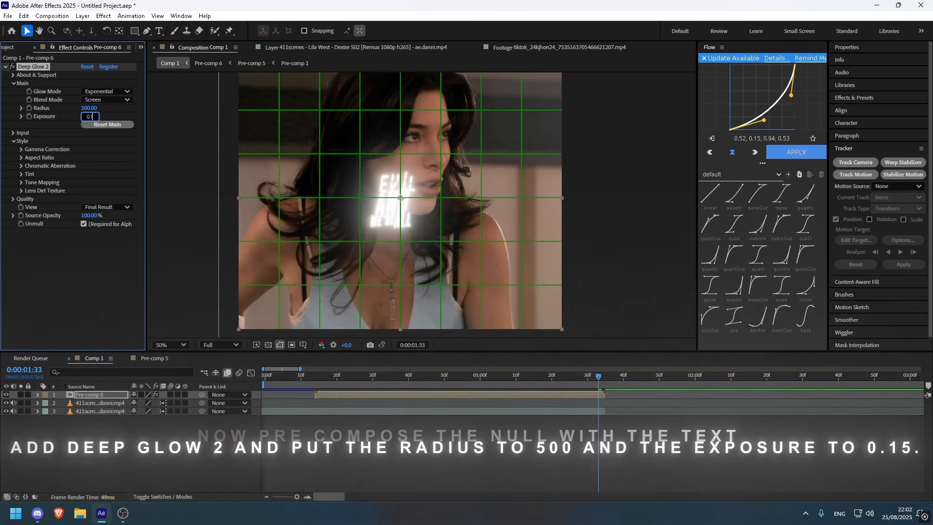
{"action": "type", "text": "5"}
{"action": "key", "text": "Return"}
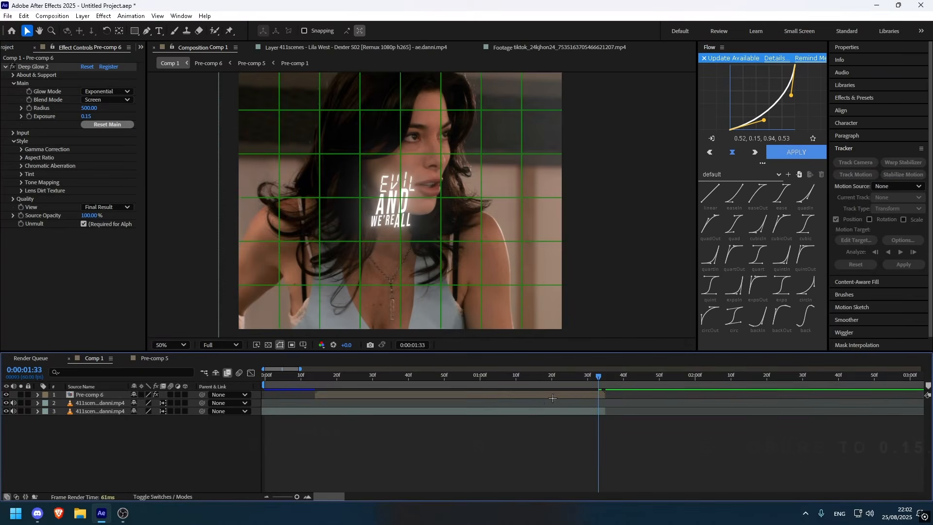
Add Drop Shadow to Pre-comp 6 with 100% opacity and a softness of 15.
{"action": "left_click", "coordinate": [552, 398]}
{"action": "key", "text": "ctrl+space"}
{"action": "type", "text": "e"}
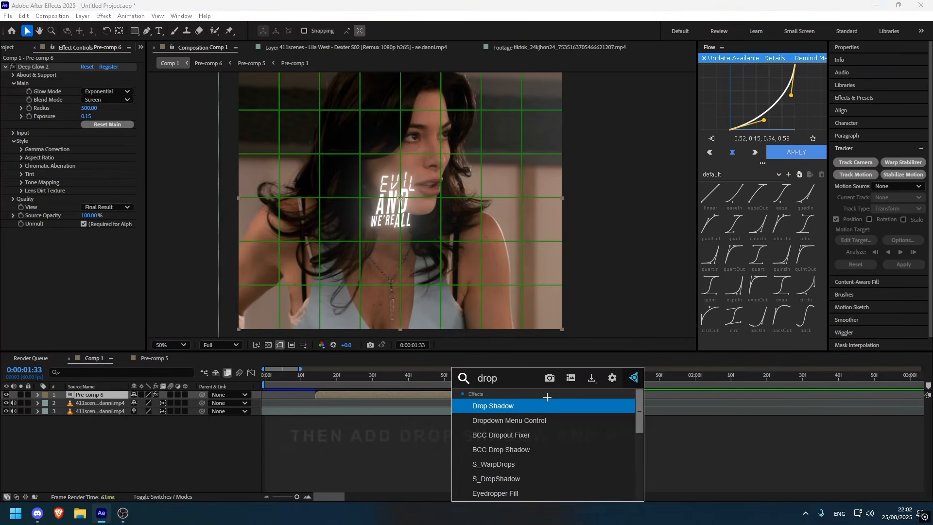
{"action": "key", "text": "Return"}
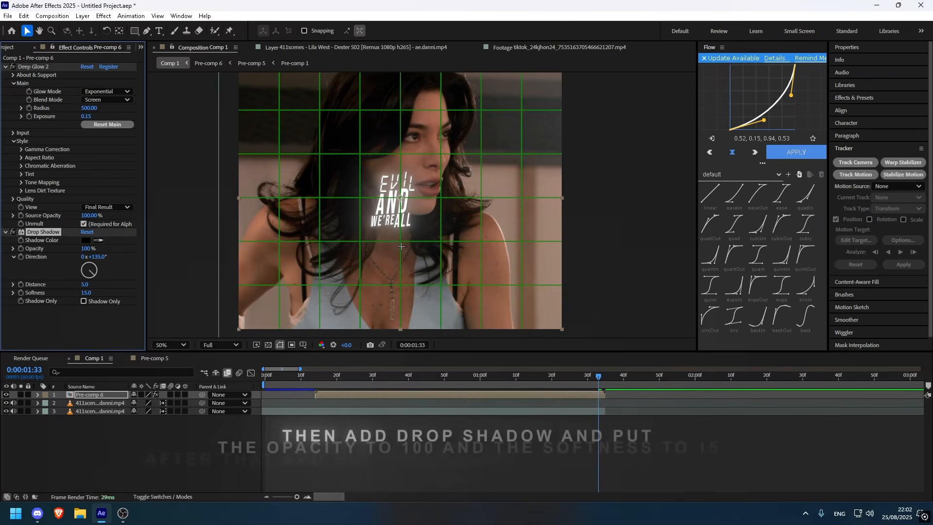
Add BCC Prism to Pre-comp 6 with a starting depth of 1.07 and an ending depth of 0.98.
{"action": "key", "text": "ctrl+space"}
{"action": "type", "text": "bc"}
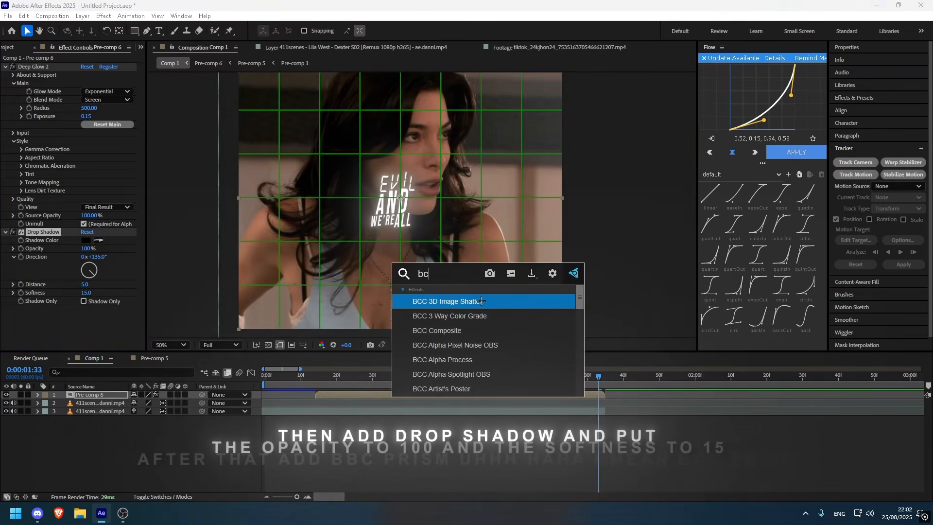
{"action": "type", "text": "c prism"}
{"action": "key", "text": "Return"}
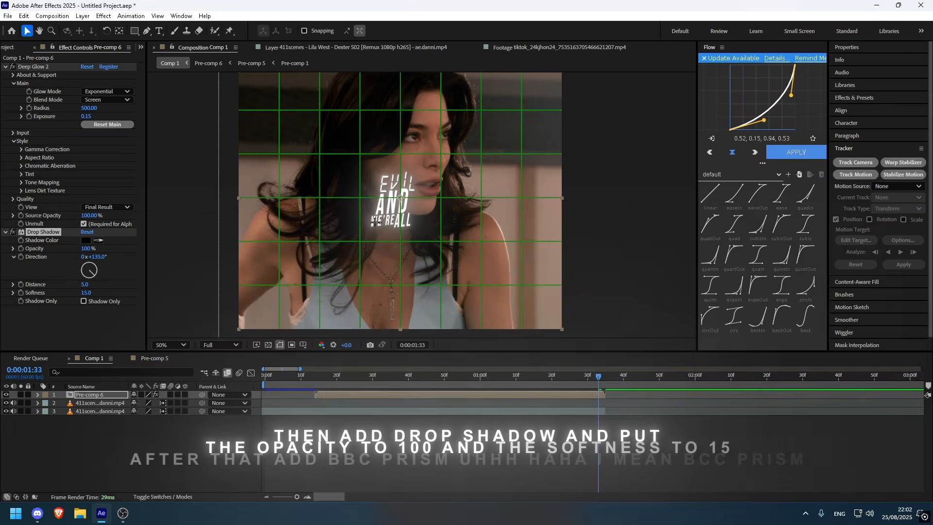
{"action": "left_click", "coordinate": [516, 458]}
{"action": "key", "text": "period"}
{"action": "left_click_drag", "start_coordinate": [95, 273], "coordinate": [92, 249]}
{"action": "key", "text": "ctrl+z"}
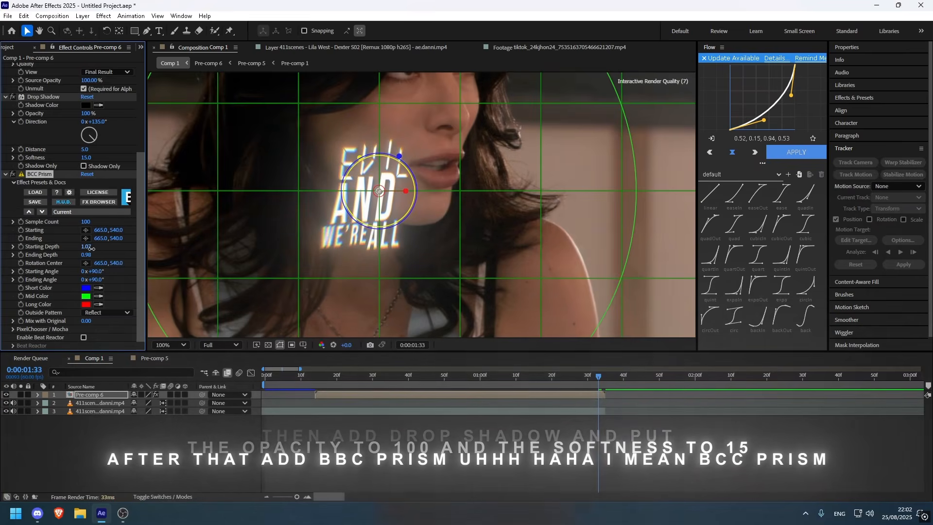
Compare the glow and prism look of the text in Comp 1 with the TikTok reference footage.
{"action": "left_click", "coordinate": [534, 48]}
{"action": "left_click", "coordinate": [199, 47]}
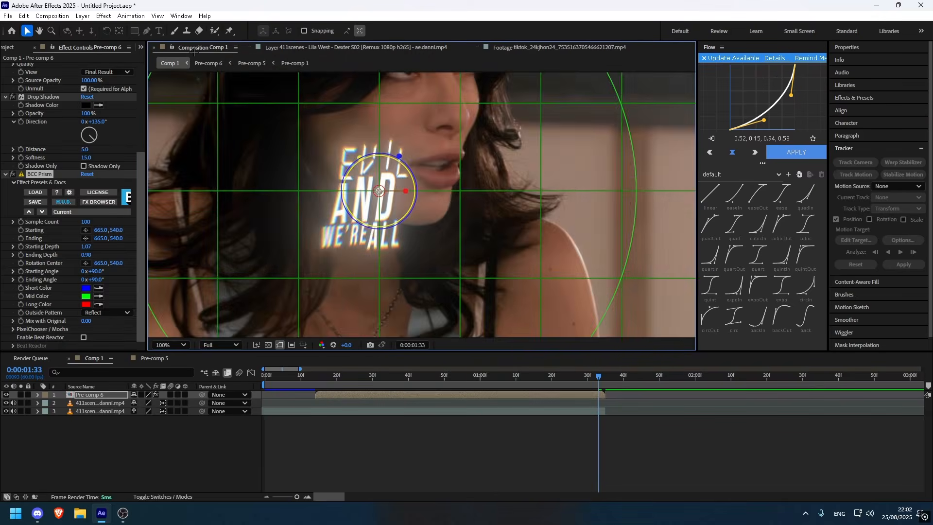
{"action": "scroll", "coordinate": [362, 183], "scroll_direction": "down", "scroll_amount": 1}
{"action": "left_click", "coordinate": [490, 435]}
{"action": "scroll", "coordinate": [505, 138], "scroll_direction": "up", "scroll_amount": 1}
{"action": "left_click", "coordinate": [542, 49]}
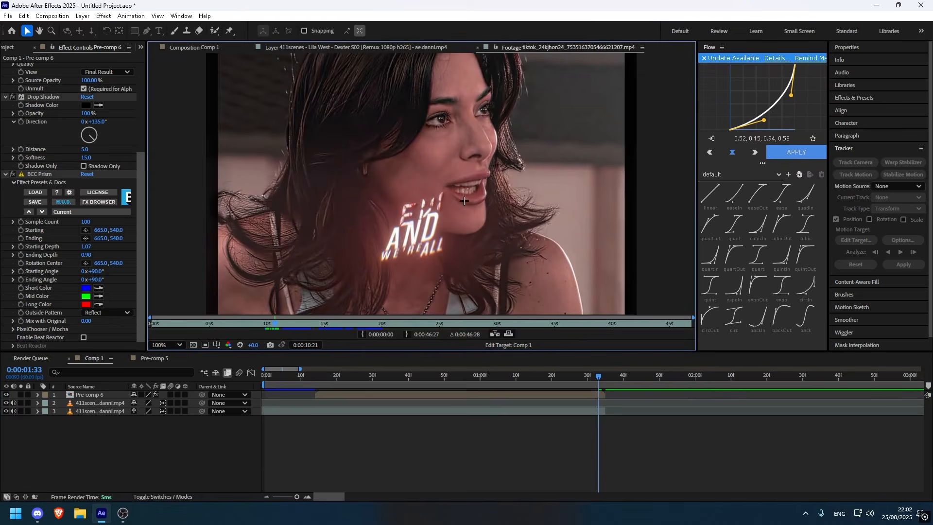
Tint the Deep Glow 2 on Pre-comp 6 red in Monocolor mode, with Soft Light blending and 67% strength.
{"action": "scroll", "coordinate": [58, 173], "scroll_direction": "up", "scroll_amount": 5}
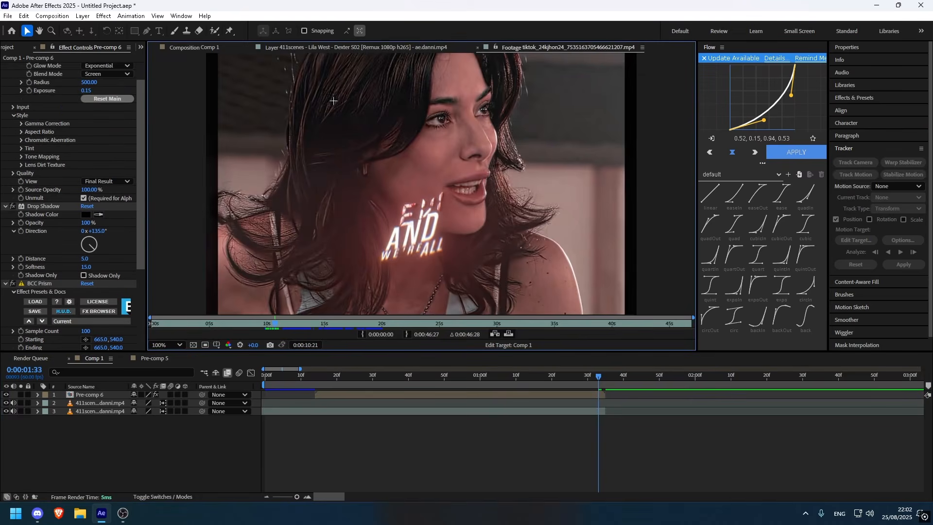
{"action": "left_click", "coordinate": [205, 47]}
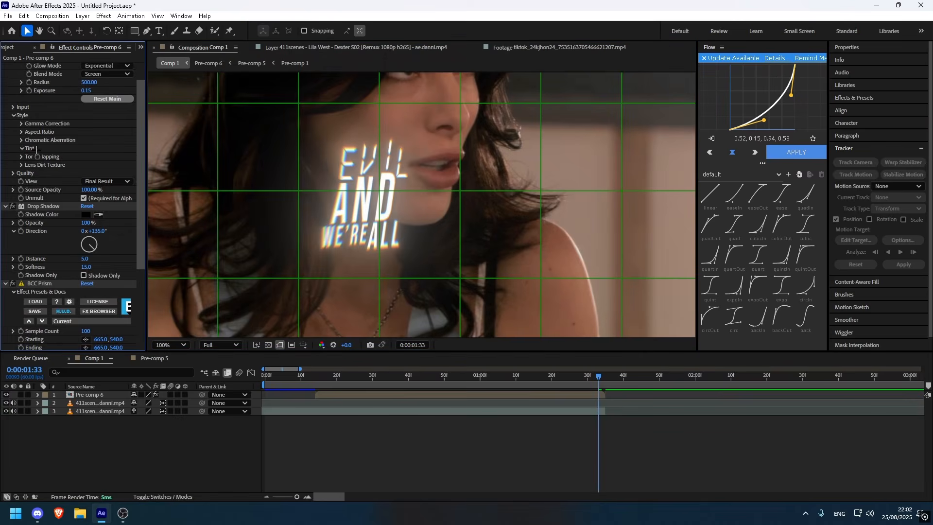
{"action": "left_click", "coordinate": [112, 183]}
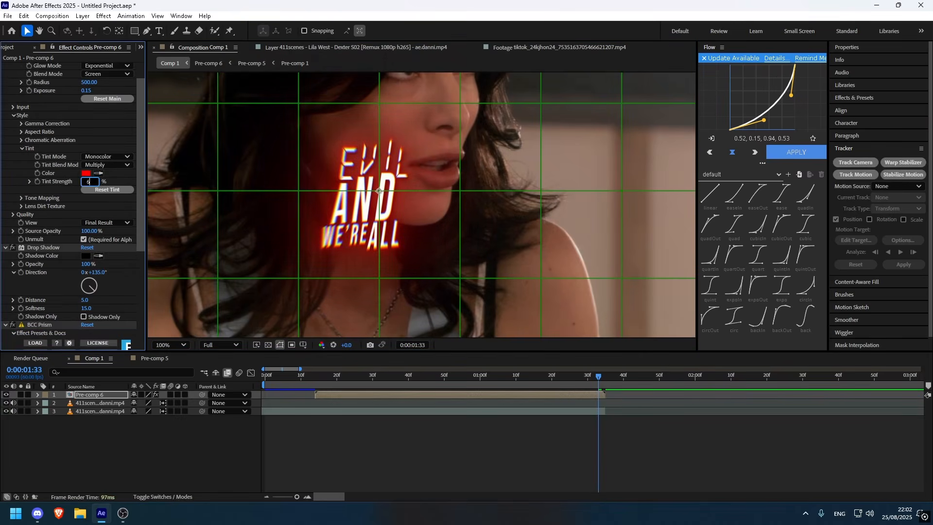
{"action": "type", "text": "67"}
{"action": "key", "text": "Return"}
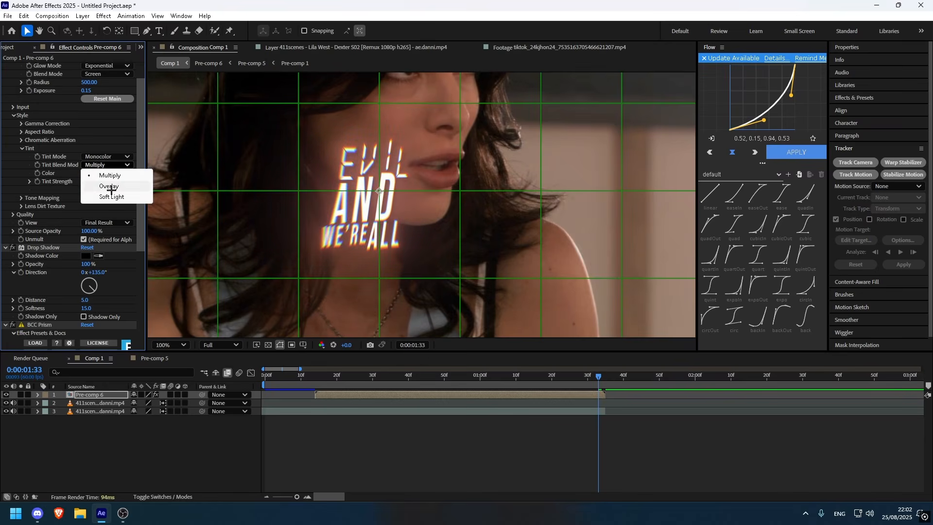
{"action": "key", "text": "comma"}
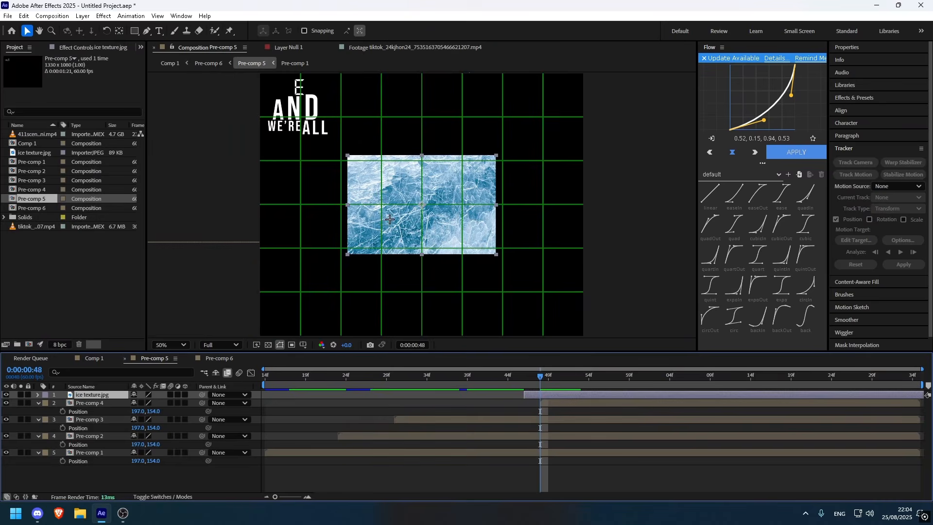
Move the ice texture over the text in Pre-comp 5's upper-left corner and recolor it red with Hue/Saturation, Master Hue -203°.
{"action": "left_click_drag", "start_coordinate": [389, 219], "coordinate": [341, 128]}
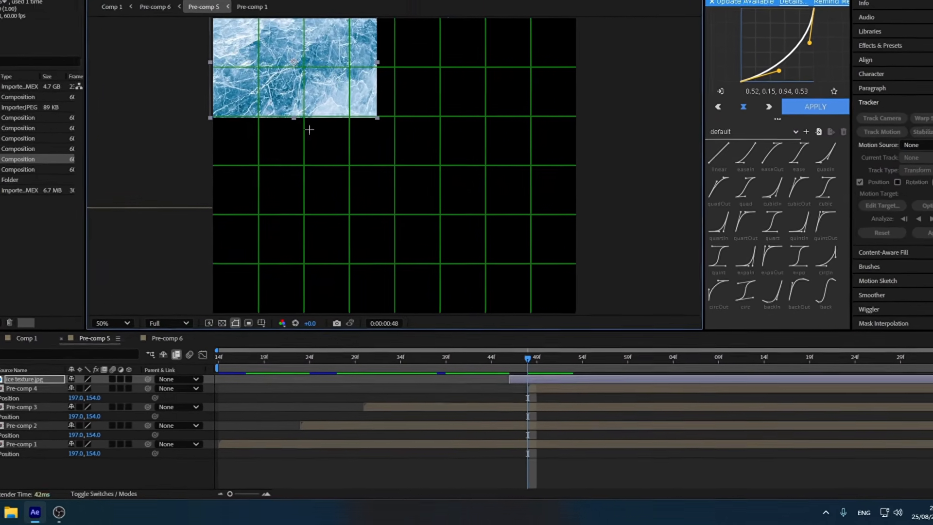
{"action": "key", "text": "ctrl+space"}
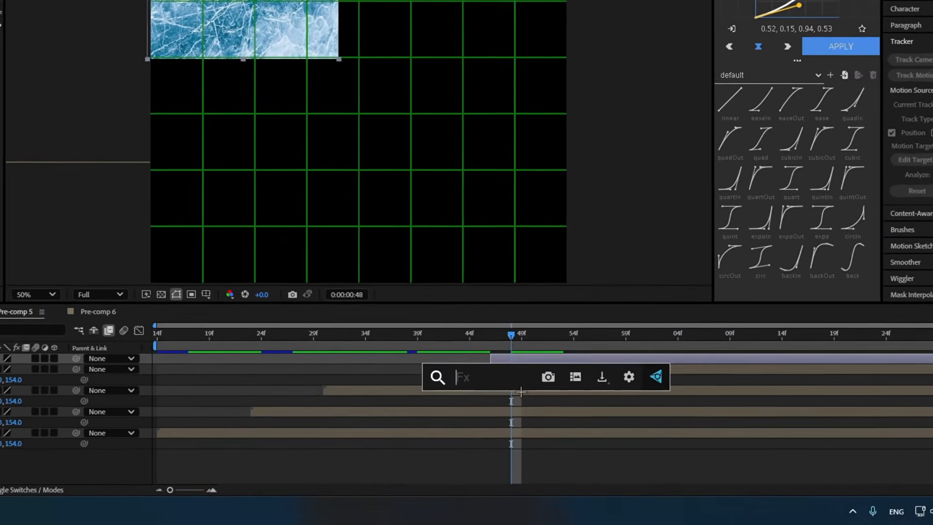
{"action": "type", "text": "hue"}
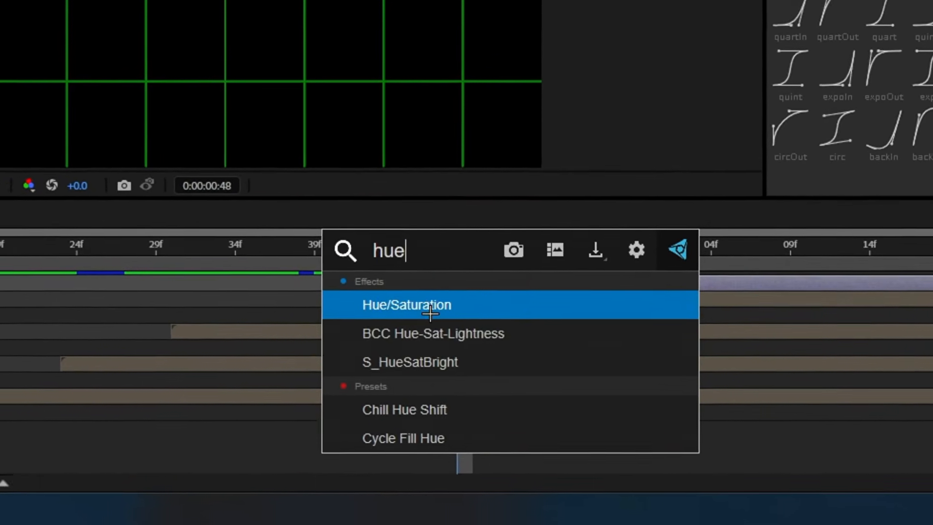
{"action": "left_click", "coordinate": [430, 313]}
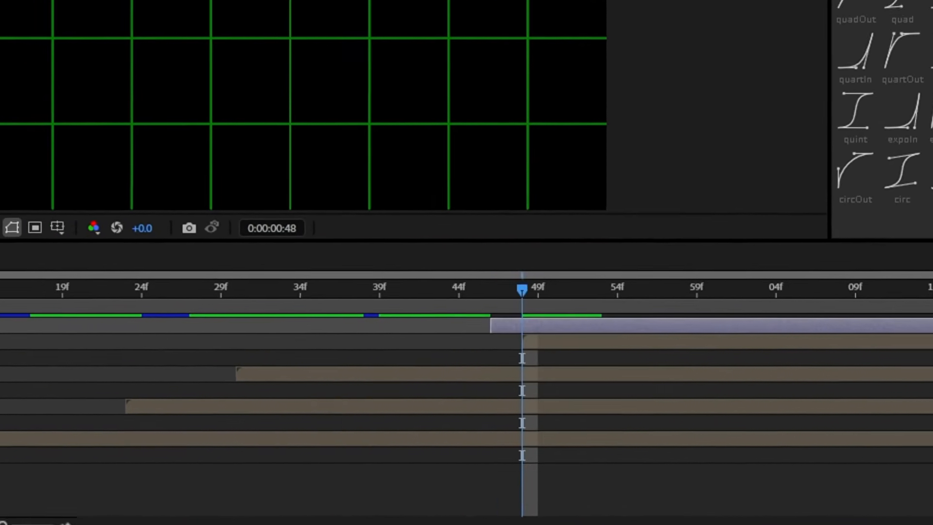
{"action": "left_click_drag", "start_coordinate": [44, 54], "coordinate": [48, 88]}
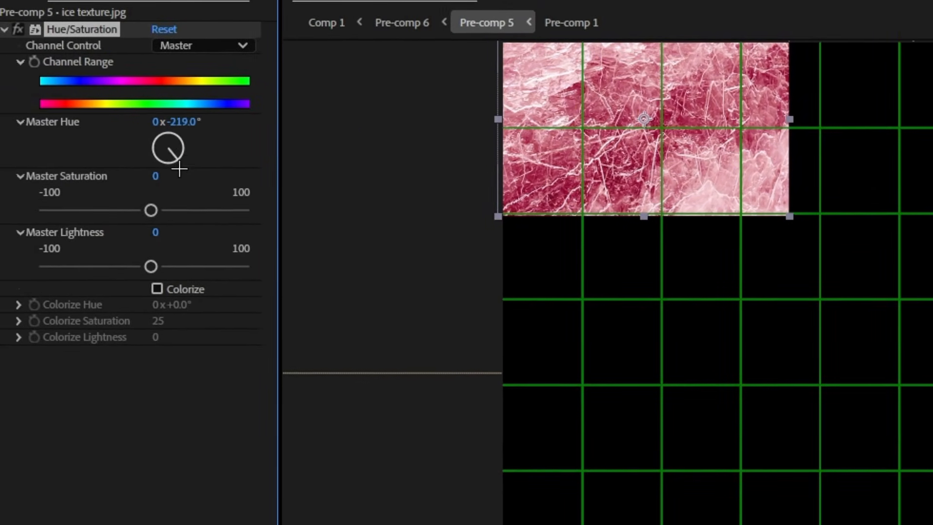
Add Curves to the ice texture layer and bend the RGB curve downward to darken it and raise its contrast.
{"action": "type", "text": "cur"}
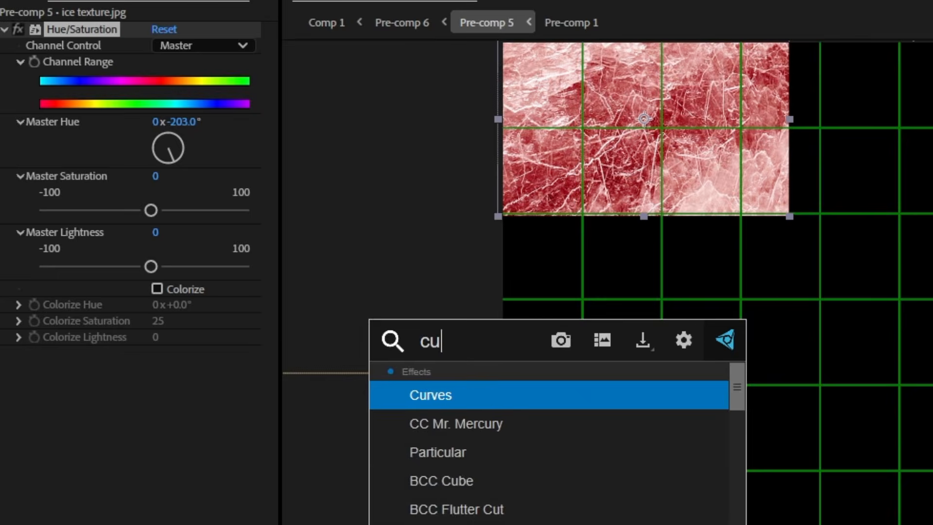
{"action": "left_click", "coordinate": [464, 392]}
{"action": "left_click_drag", "start_coordinate": [211, 380], "coordinate": [218, 392]}
{"action": "mouse_move", "coordinate": [137, 485]}
{"action": "left_mouse_down"}
{"action": "mouse_move", "coordinate": [150, 441]}
{"action": "mouse_move", "coordinate": [146, 479]}
{"action": "left_mouse_up"}
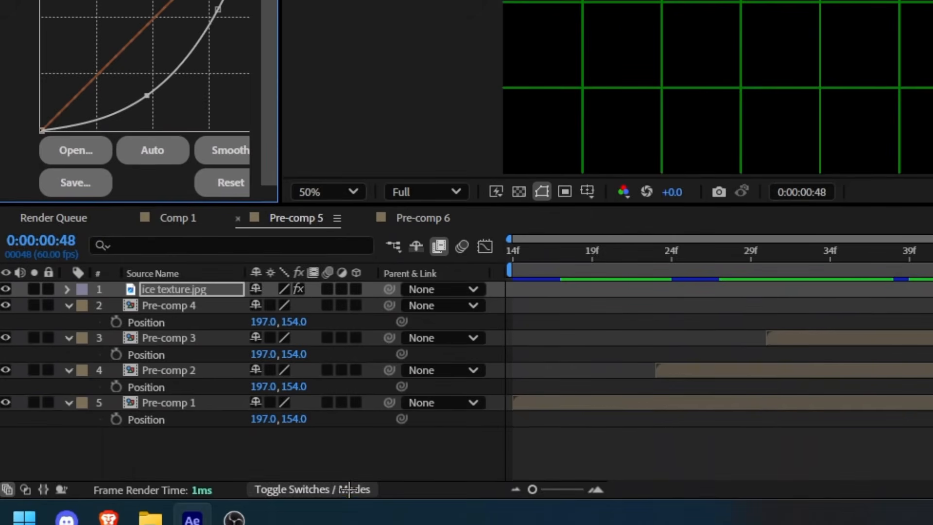
Use Pre-comp 4 as the track matte of the ice texture layer and check the textured word through the timeline.
{"action": "left_click", "coordinate": [350, 488]}
{"action": "left_click_drag", "start_coordinate": [318, 305], "coordinate": [203, 304]}
{"action": "left_click_drag", "start_coordinate": [169, 314], "coordinate": [314, 294]}
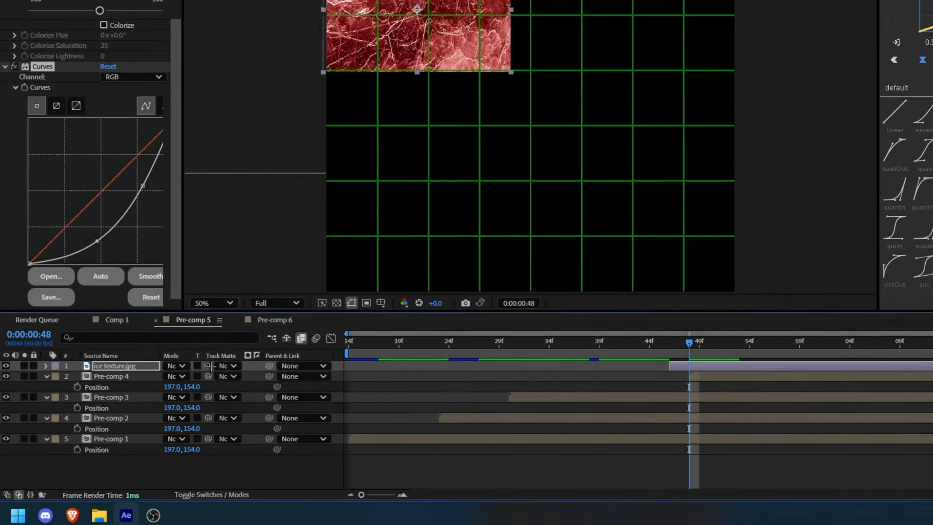
{"action": "left_click_drag", "start_coordinate": [210, 365], "coordinate": [209, 376]}
{"action": "left_click", "coordinate": [702, 346]}
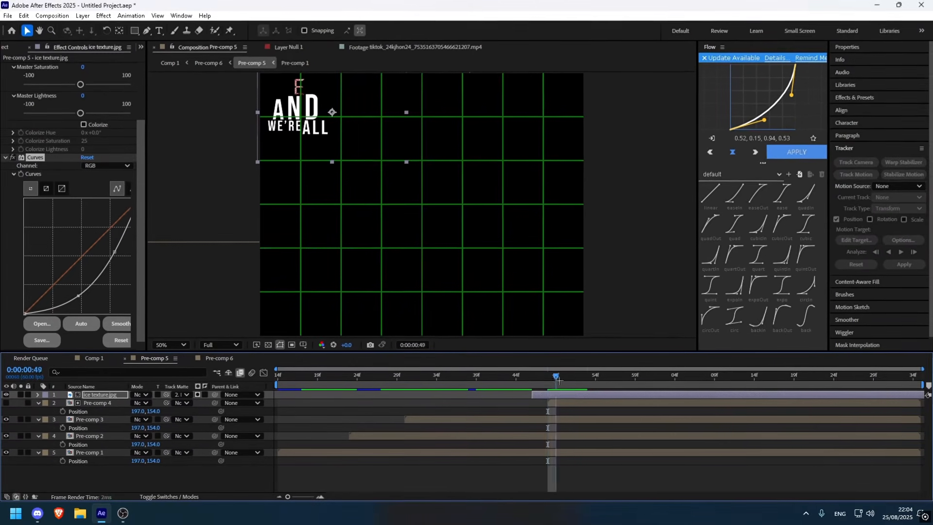
{"action": "left_click_drag", "start_coordinate": [557, 378], "coordinate": [880, 385]}
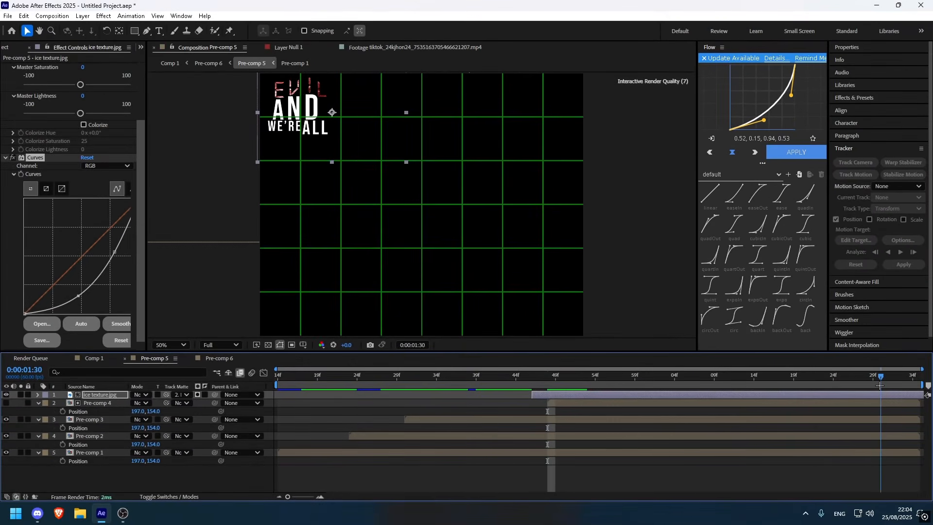
{"action": "left_click_drag", "start_coordinate": [364, 386], "coordinate": [483, 390]}
Play Comp 1 from its first frame to review the textured, red-glowing text, and turn the grid overlay back on.
{"action": "left_click", "coordinate": [89, 358]}
{"action": "key", "text": "Home"}
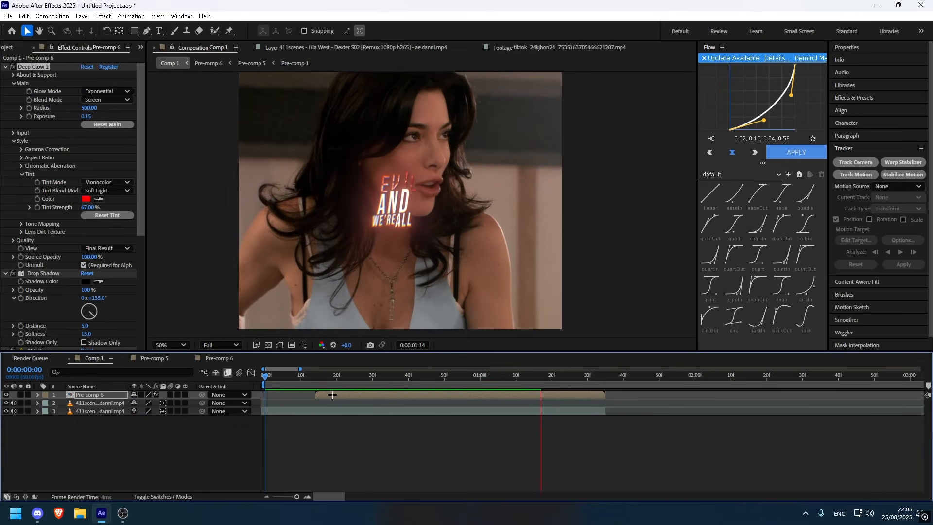
{"action": "key", "text": "space"}
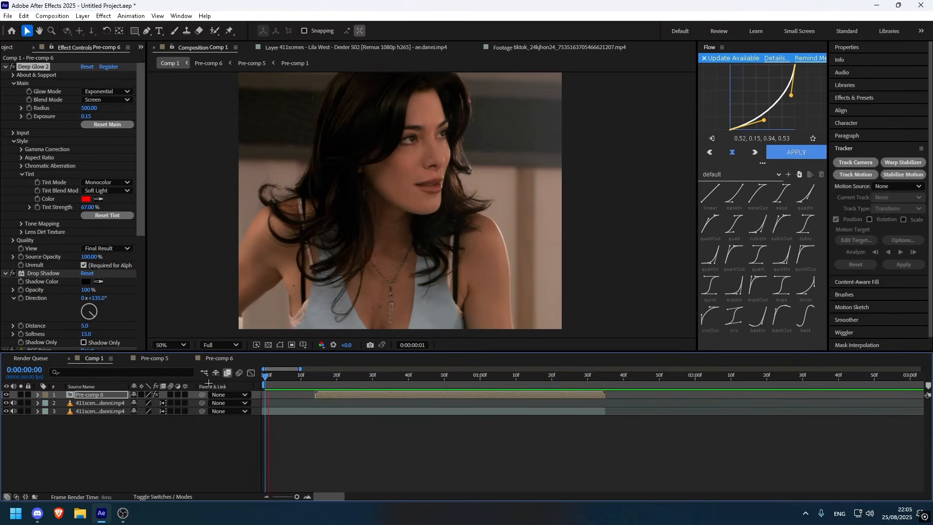
{"action": "key", "text": "space"}
{"action": "key", "text": "ctrl+apostrophe"}
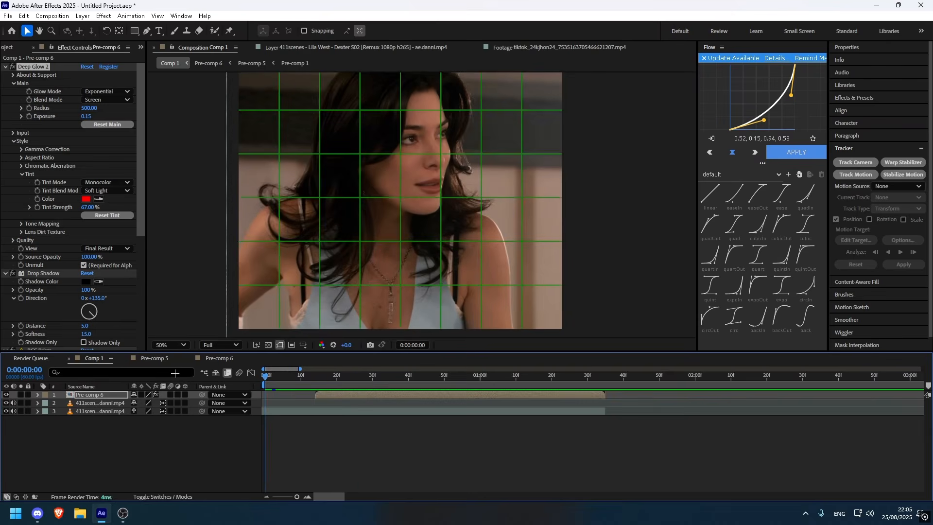